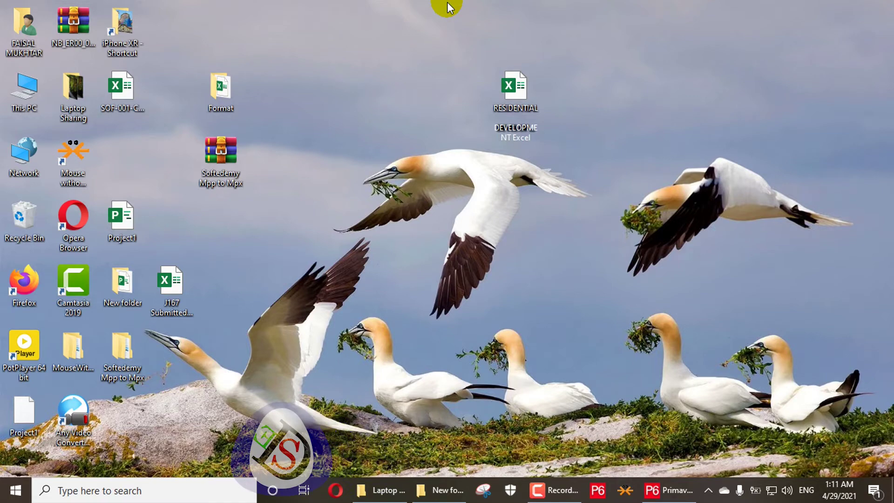
# Step: Open the RESIDENTIAL DEVELOPMENT Excel workbook from the desktop and check its activity ID and activity name columns
pyautogui.doubleClick(524, 112)
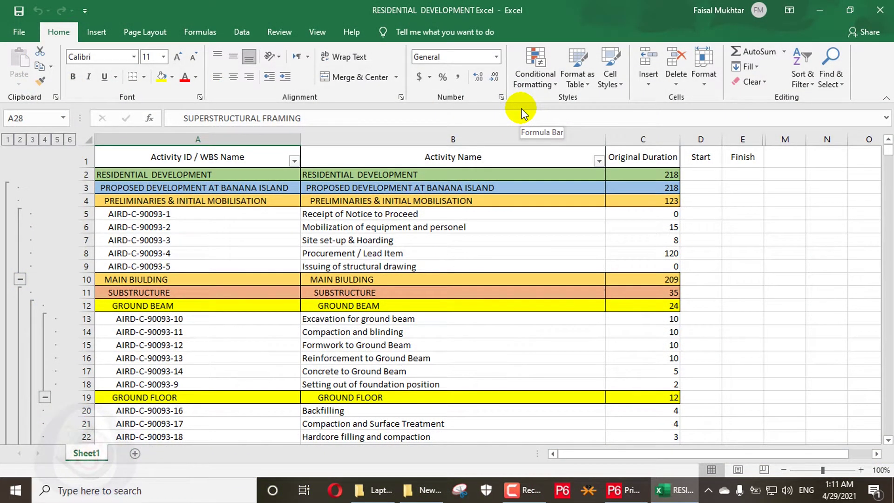
pyautogui.click(192, 157)
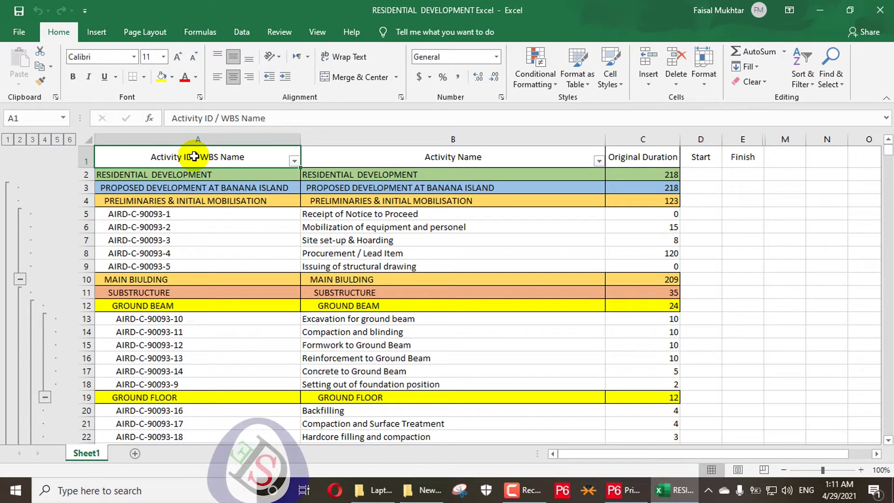
pyautogui.click(408, 174)
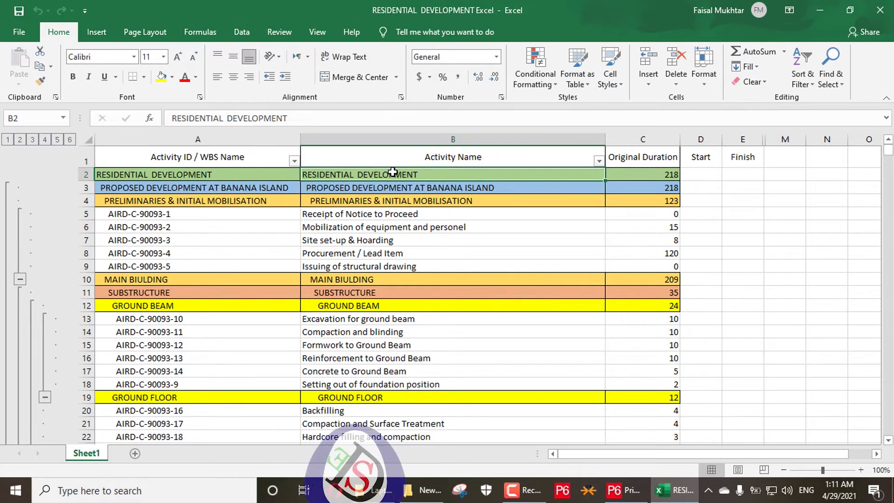
# Step: Review the activity IDs, activity names and original durations from the first rows down to the end of the sheet
pyautogui.scroll(-2, 379, 225)
pyautogui.scroll(2, 407, 217)
pyautogui.scroll(-13, 219, 214)
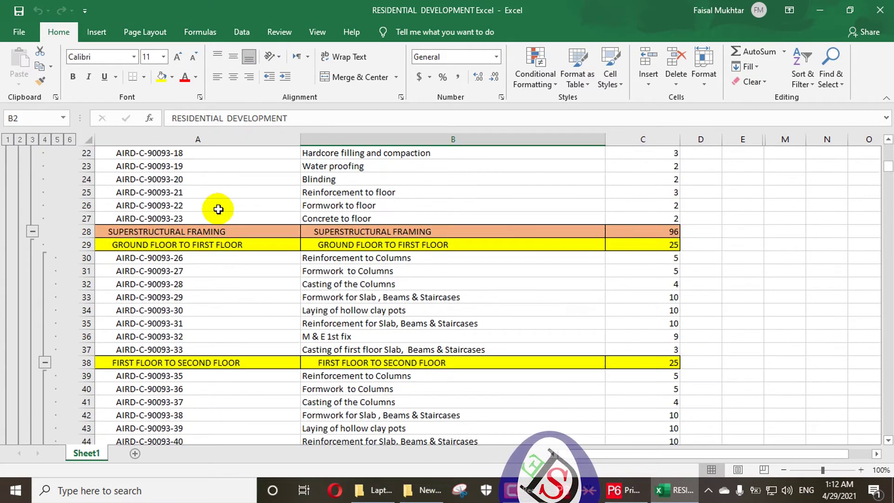
pyautogui.scroll(4, 595, 213)
pyautogui.scroll(9, 595, 213)
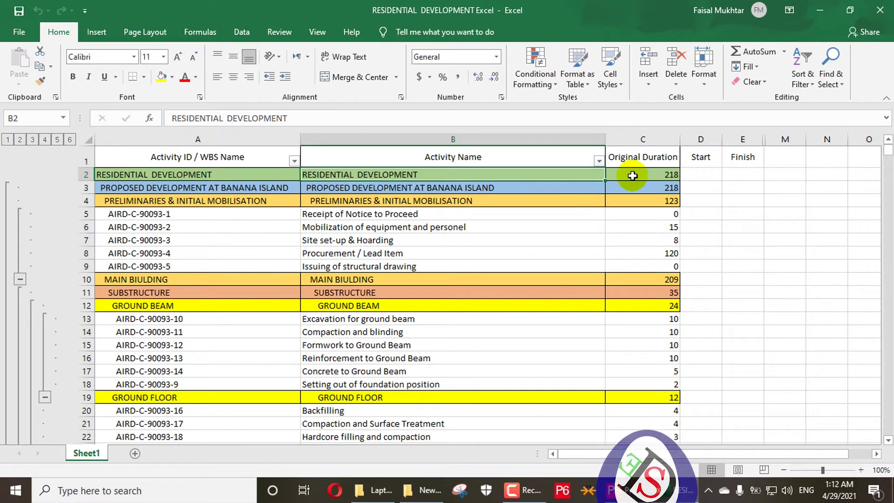
pyautogui.scroll(-3, 694, 251)
pyautogui.scroll(3, 694, 251)
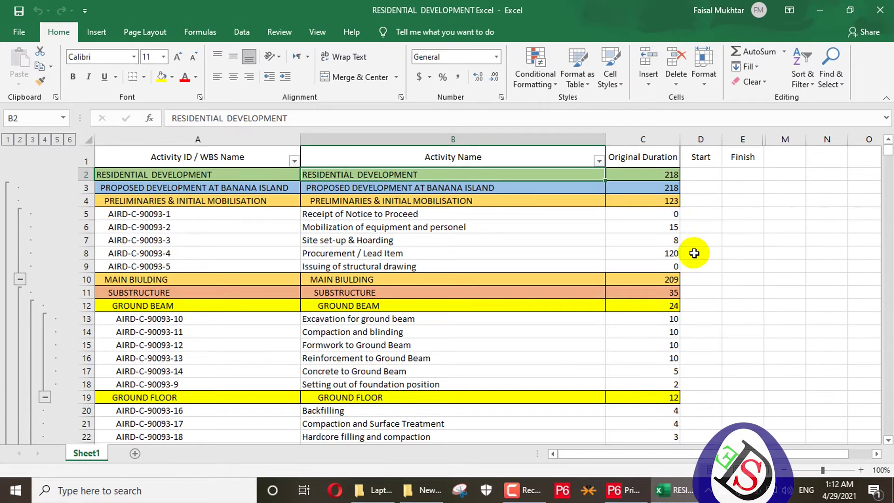
pyautogui.scroll(-5, 696, 214)
pyautogui.scroll(5, 834, 180)
pyautogui.moveTo(889, 154); pyautogui.dragTo(888, 396)
pyautogui.click(449, 6)
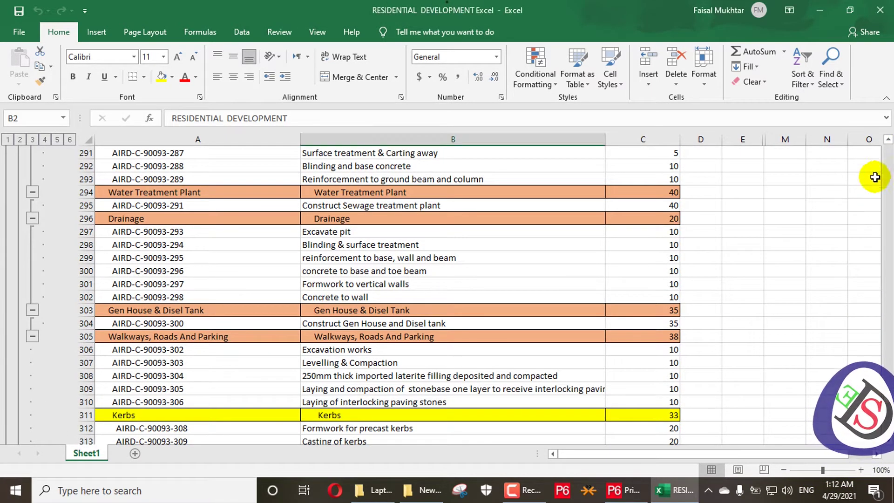
pyautogui.moveTo(888, 395); pyautogui.dragTo(869, 139)
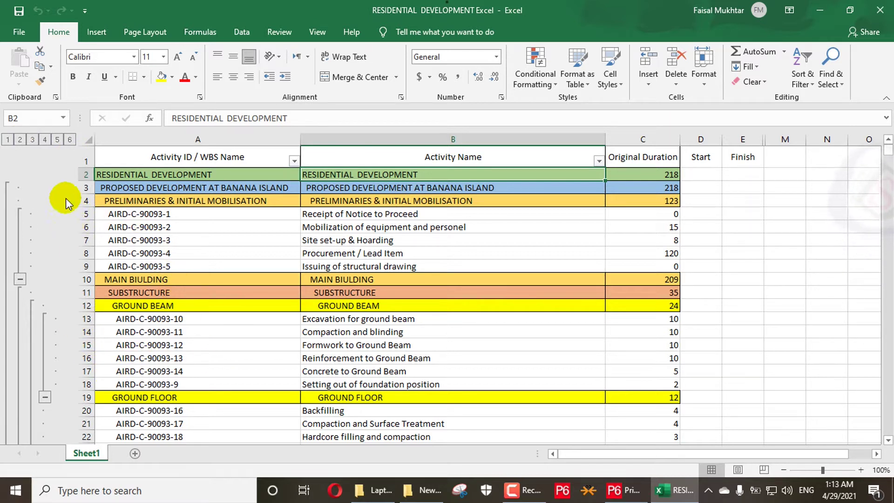
# Step: Collapse the row outline through levels 4, 3, 2 and 1, and expand it again to level 6
pyautogui.click(45, 140)
pyautogui.click(32, 140)
pyautogui.click(19, 140)
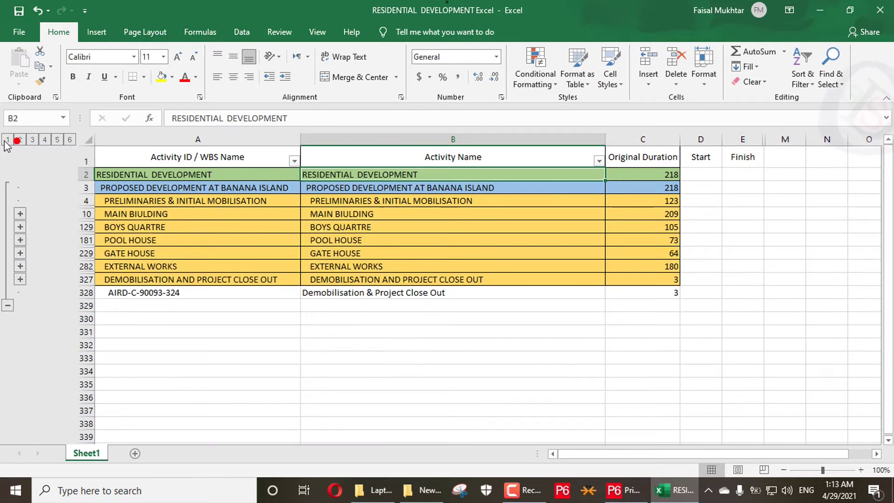
pyautogui.click(7, 140)
pyautogui.click(68, 139)
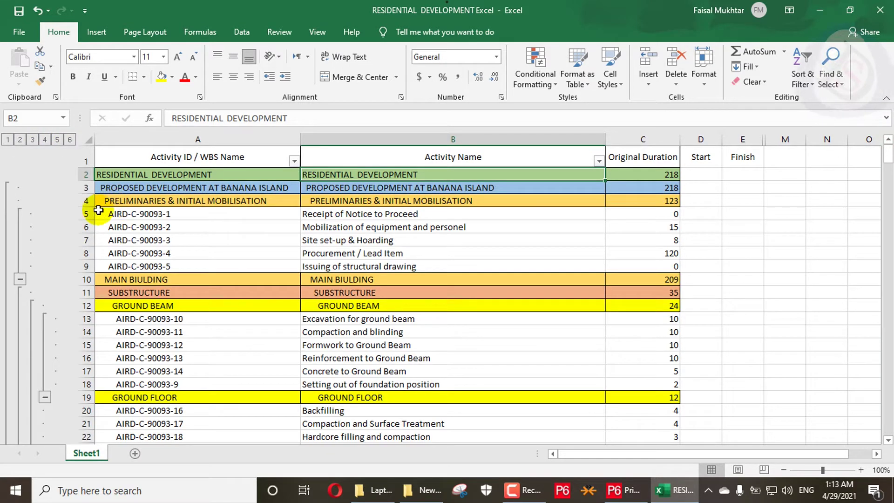
# Step: Select the preliminaries activity rows 5 to 9 and look at the available outline grouping commands
pyautogui.moveTo(78, 212); pyautogui.dragTo(83, 266)
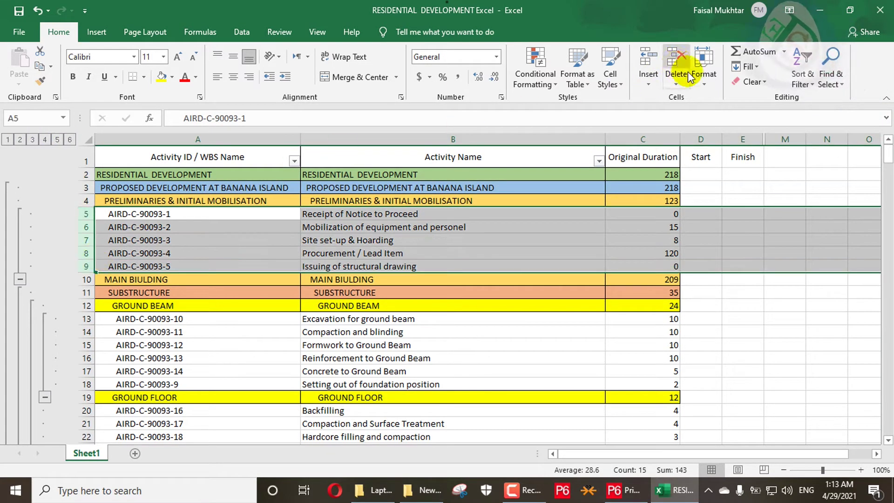
pyautogui.click(232, 35)
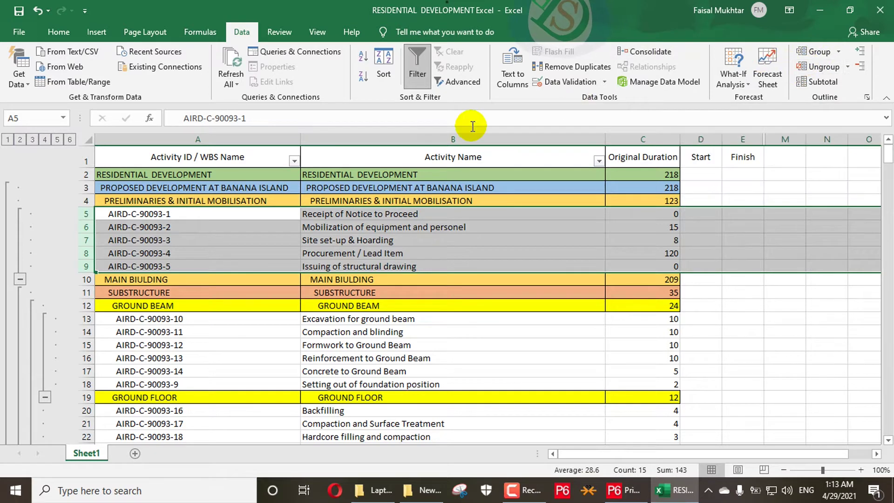
pyautogui.click(59, 37)
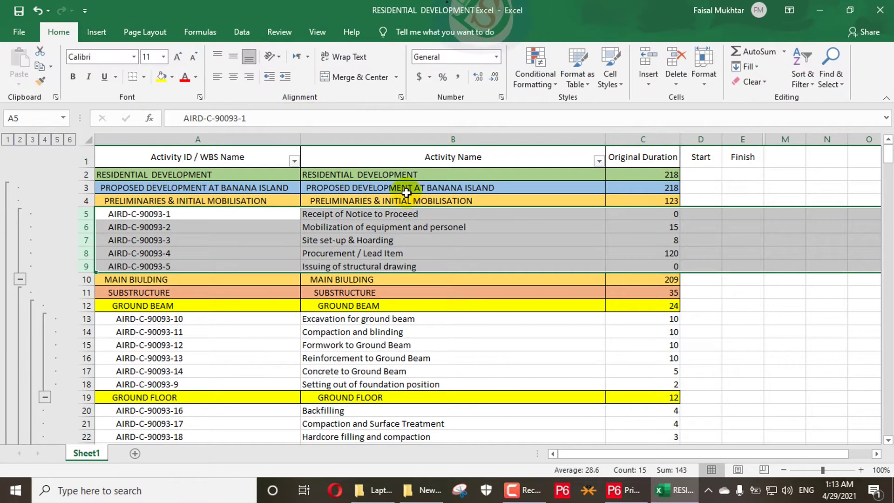
pyautogui.click(719, 184)
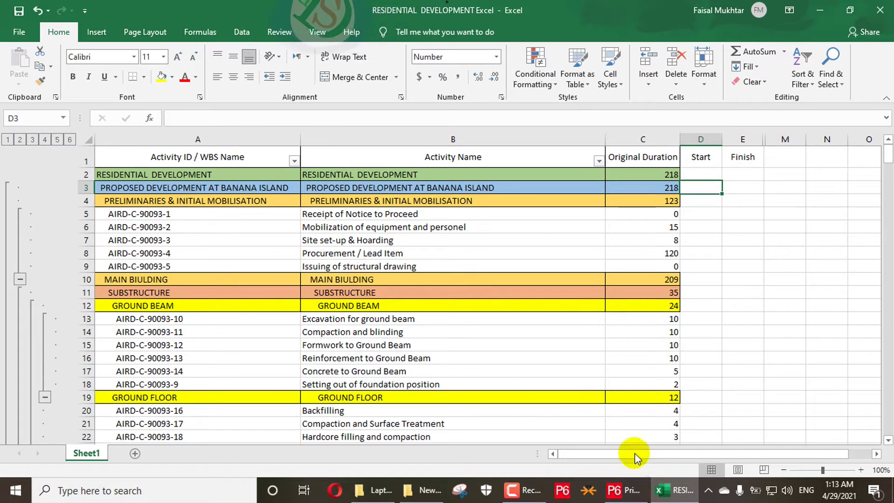
# Step: Search for and launch Microsoft Project, and create a blank project
pyautogui.click(215, 497)
pyautogui.write('pr')
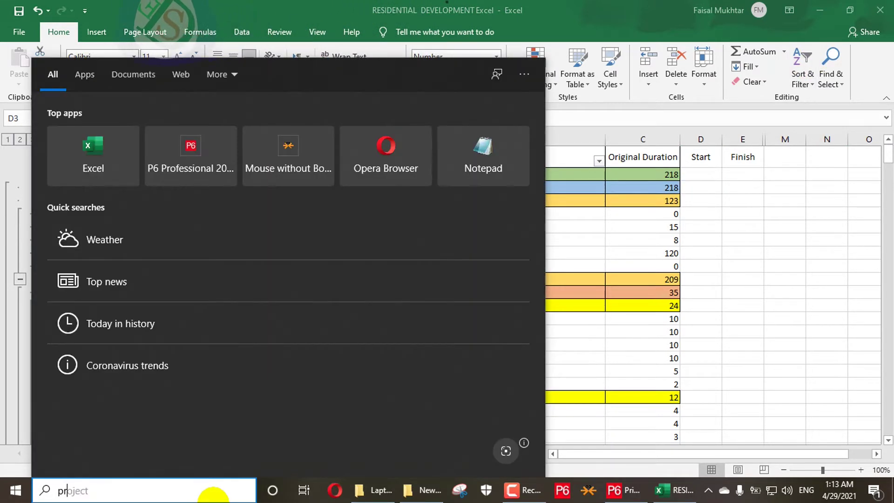
pyautogui.write('oject')
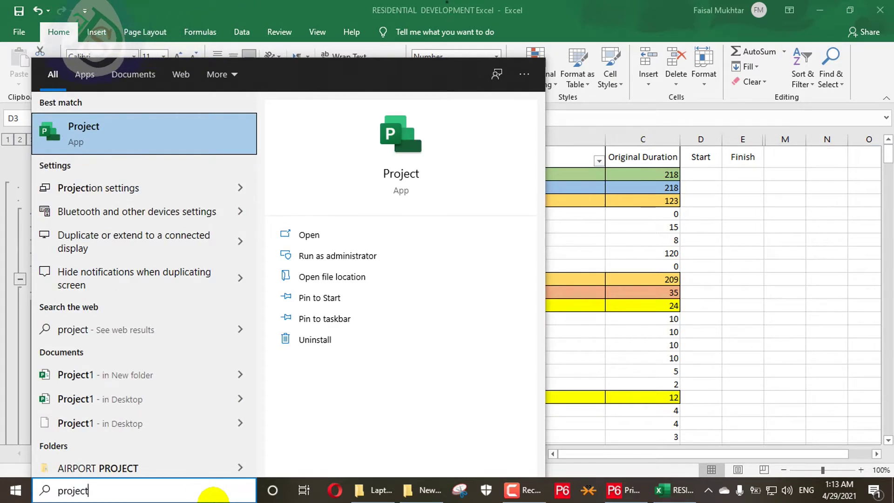
pyautogui.click(148, 147)
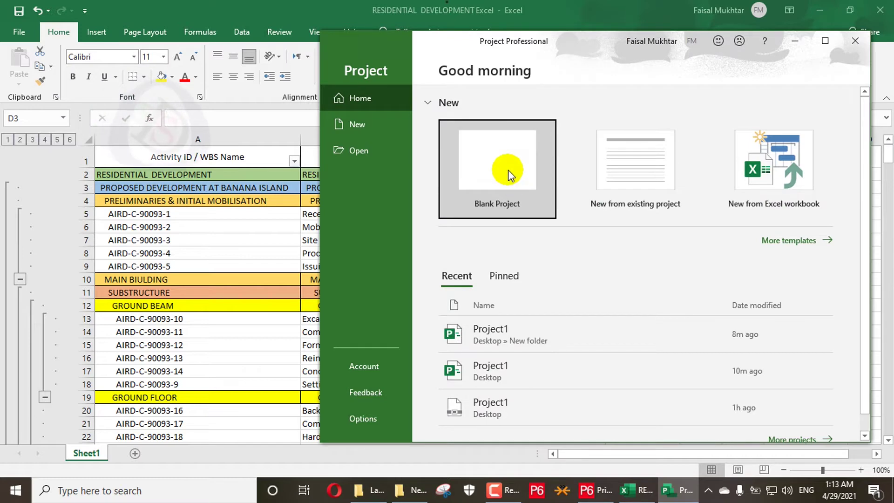
pyautogui.click(507, 172)
# Step: Switch back to Excel and copy the activity names and original durations from row 2 through the last activity
pyautogui.hotkey('alt', 'Tab')
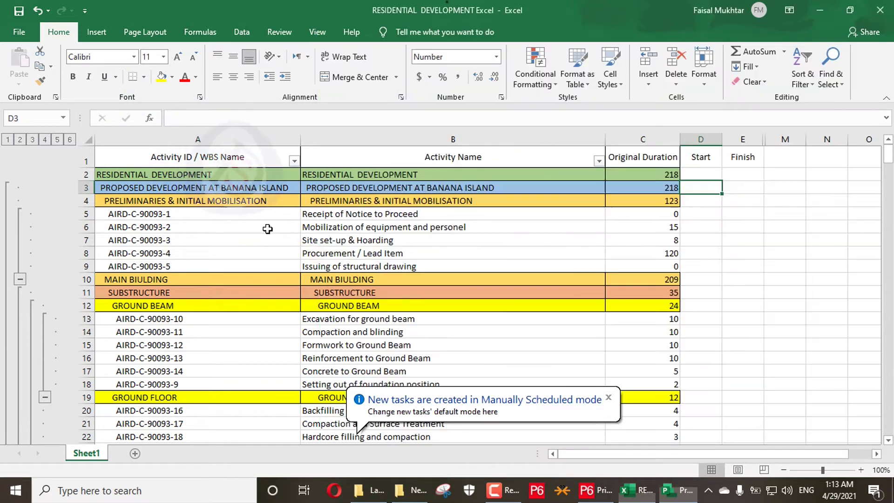
pyautogui.moveTo(405, 175); pyautogui.dragTo(682, 396)
pyautogui.scroll(15, 682, 396)
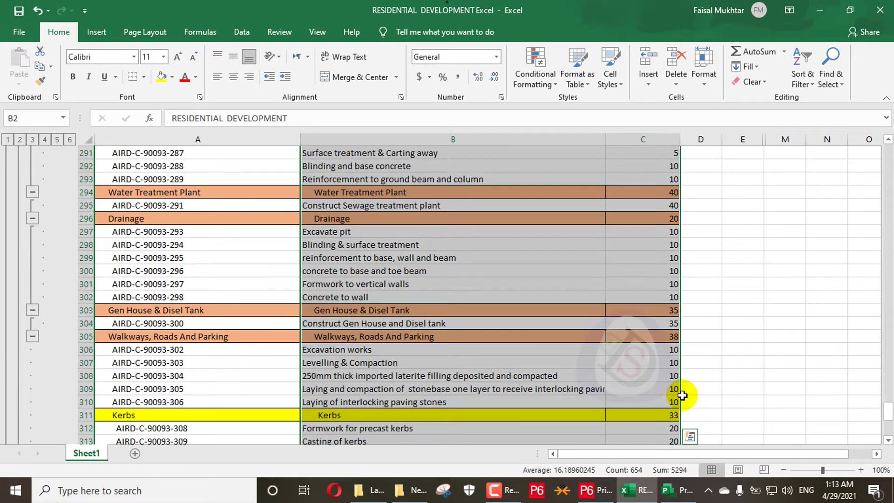
pyautogui.hotkey('ctrl', 'c')
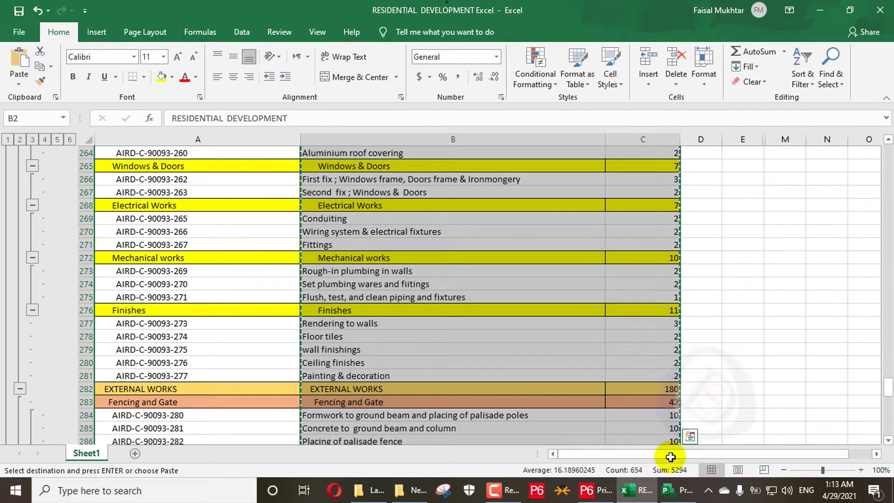
# Step: Switch to Microsoft Project and paste the copied activities and durations starting at the first Task Name cell
pyautogui.click(668, 493)
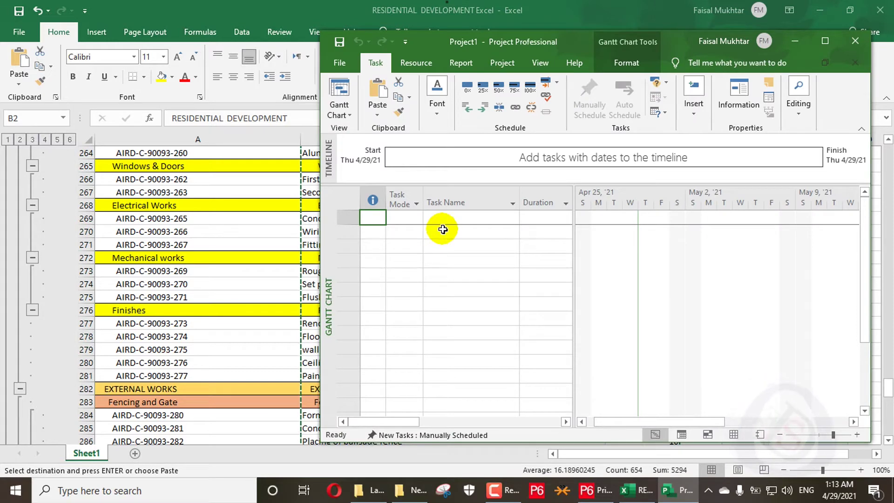
pyautogui.click(457, 217)
pyautogui.click(456, 218)
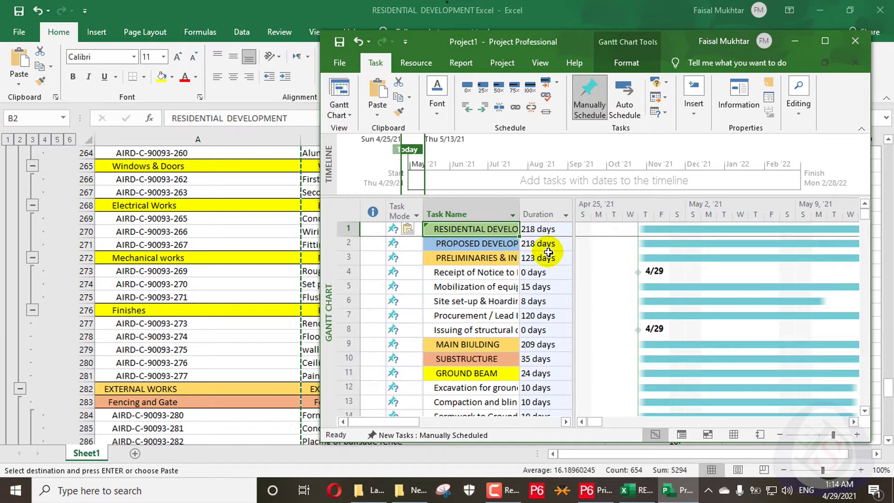
# Step: Maximize the project window, enlarge the table beside the Gantt chart, and widen the Task Name column to show full names
pyautogui.click(494, 253)
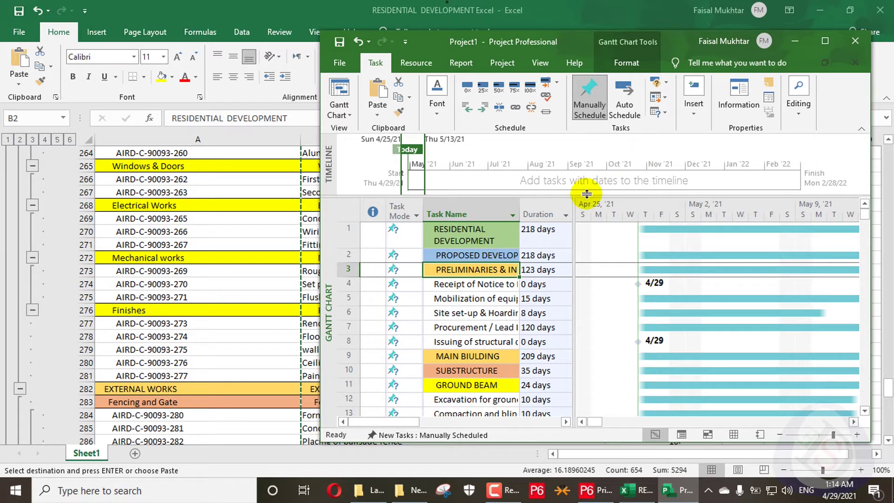
pyautogui.moveTo(538, 209); pyautogui.dragTo(540, 209)
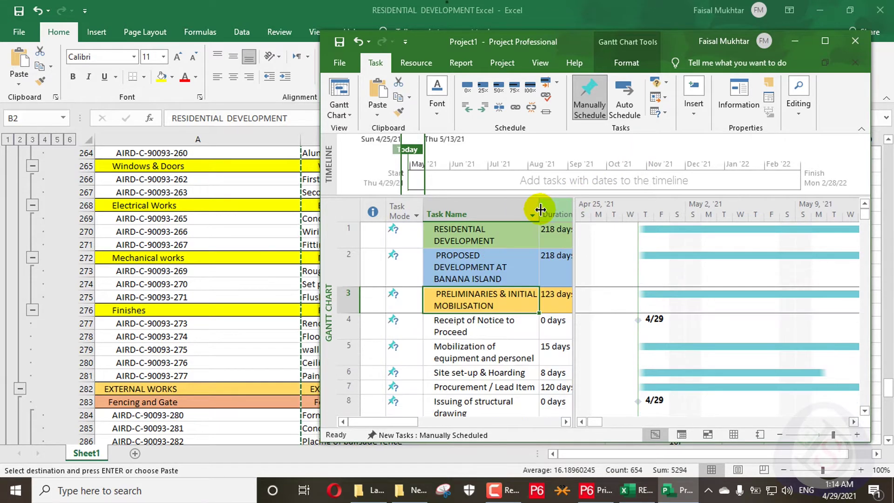
pyautogui.click(822, 41)
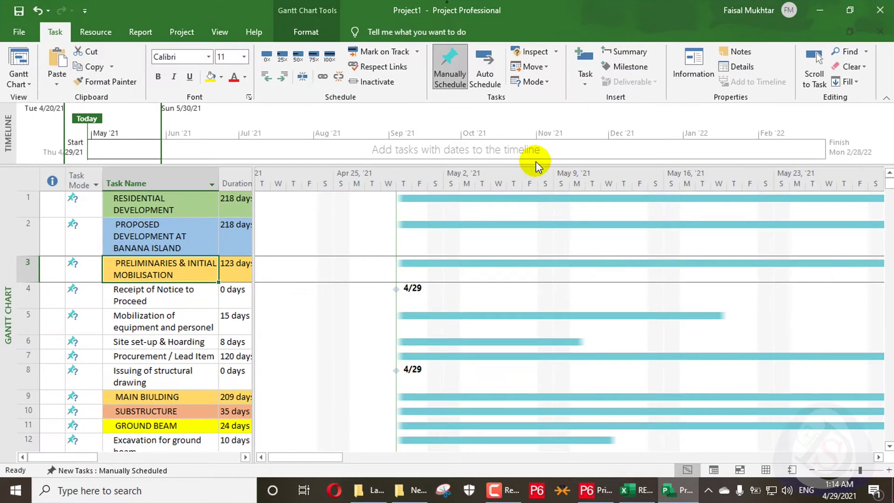
pyautogui.moveTo(254, 183); pyautogui.dragTo(566, 184)
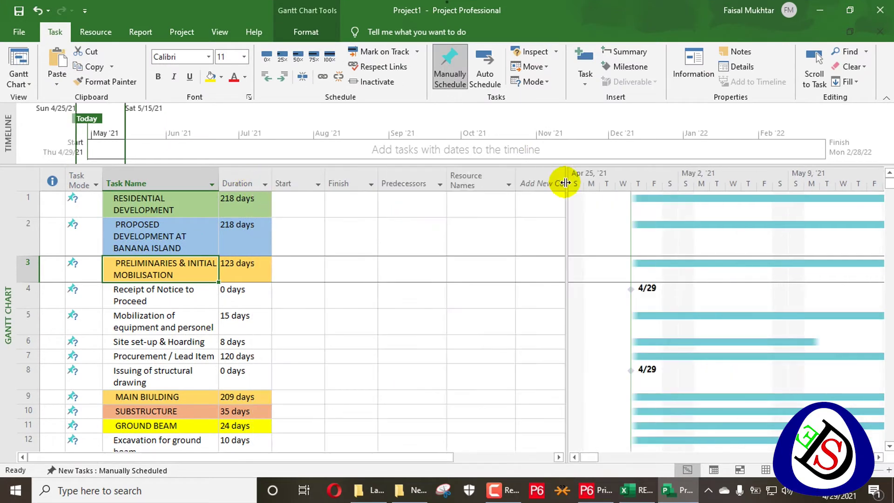
pyautogui.moveTo(218, 181); pyautogui.dragTo(360, 183)
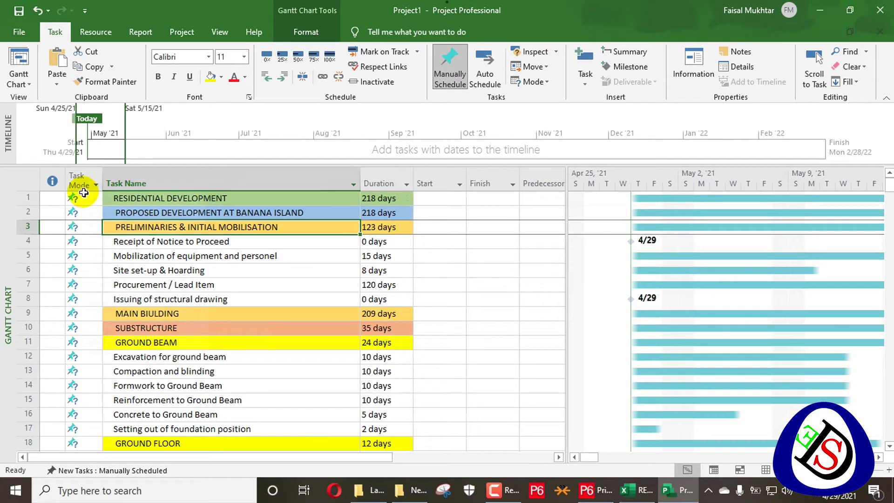
# Step: Select the whole Task Mode column and set all tasks to Auto Schedule
pyautogui.click(193, 185)
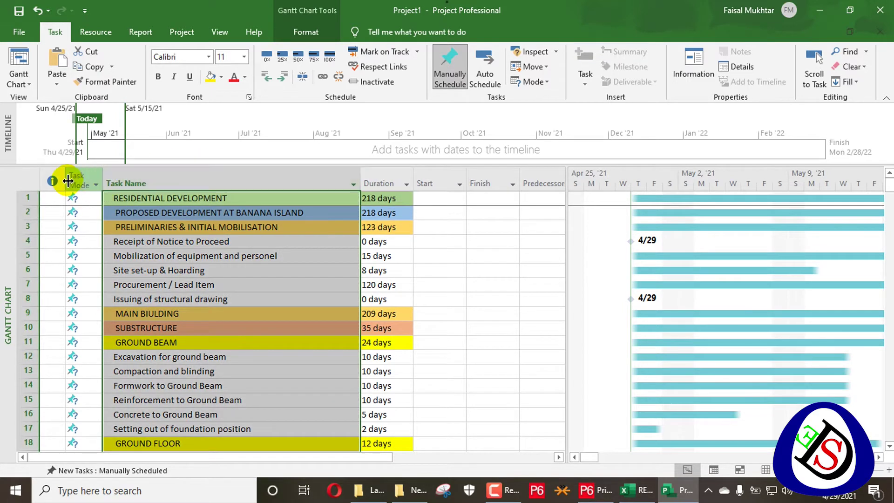
pyautogui.click(79, 172)
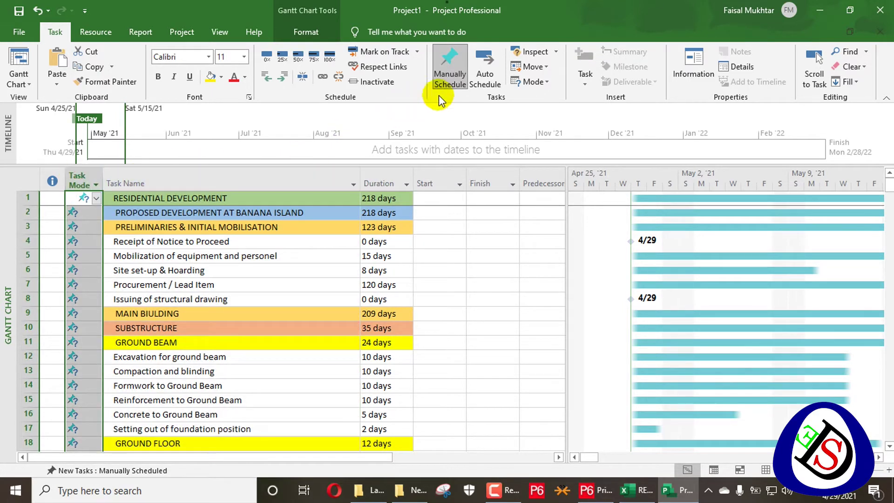
pyautogui.click(482, 84)
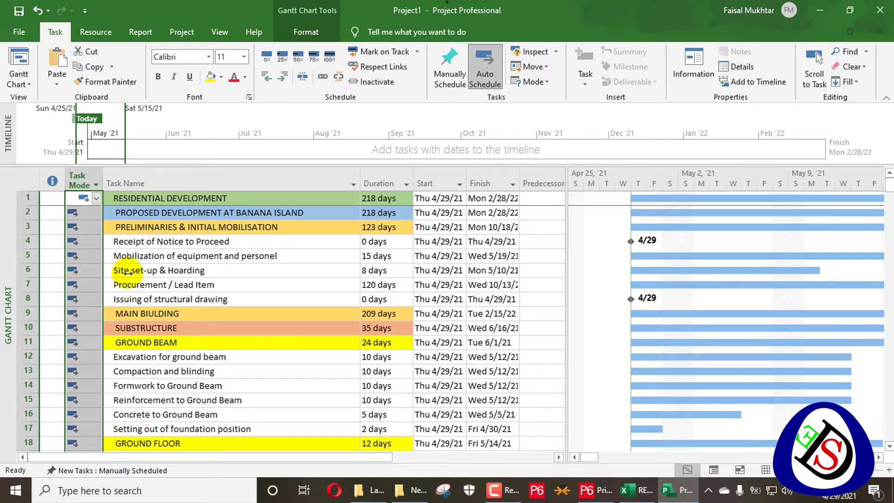
# Step: Indent tasks 4 to 8, Receipt of Notice to Proceed through Issuing of structural drawing, under PRELIMINARIES & INITIAL MOBILISATION
pyautogui.click(201, 269)
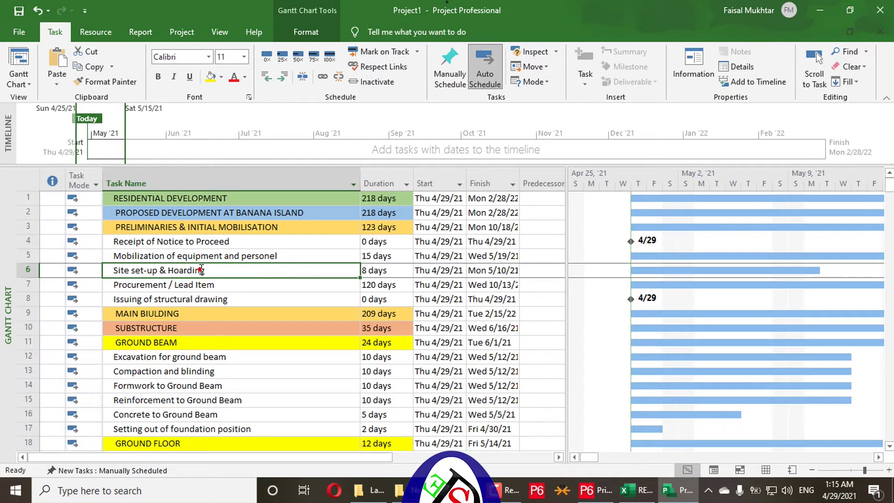
pyautogui.click(28, 240)
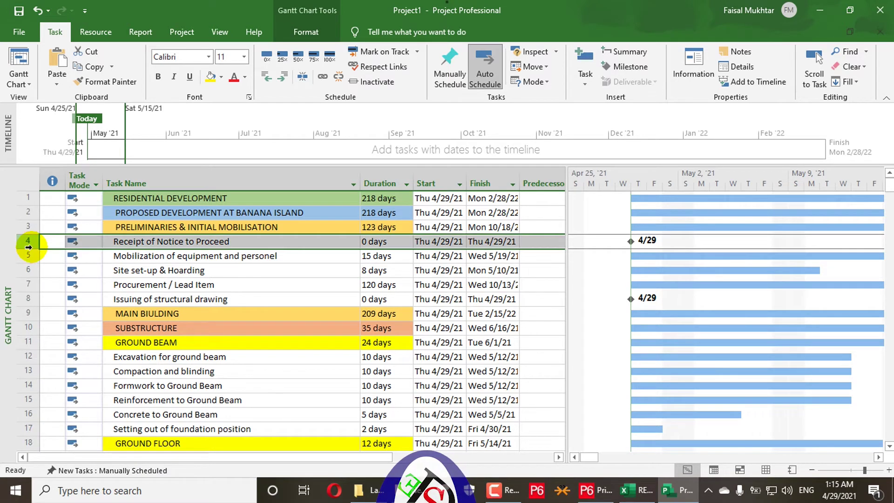
pyautogui.moveTo(29, 240); pyautogui.dragTo(28, 298)
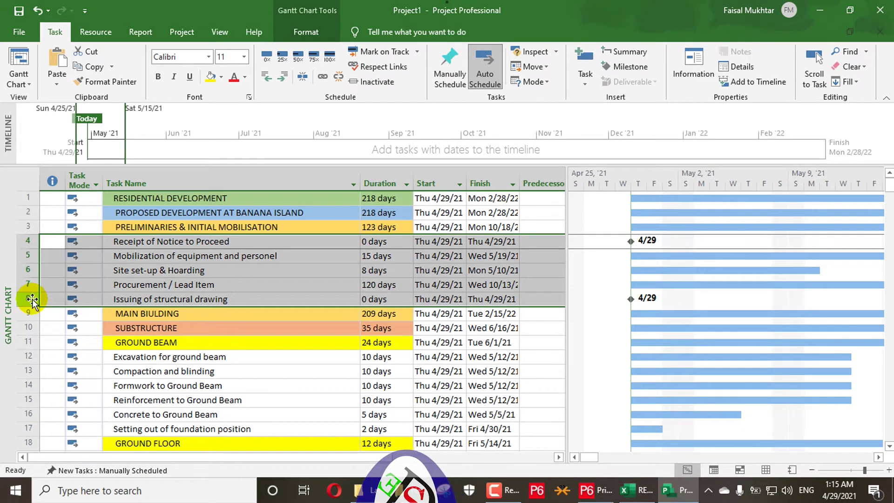
pyautogui.click(280, 79)
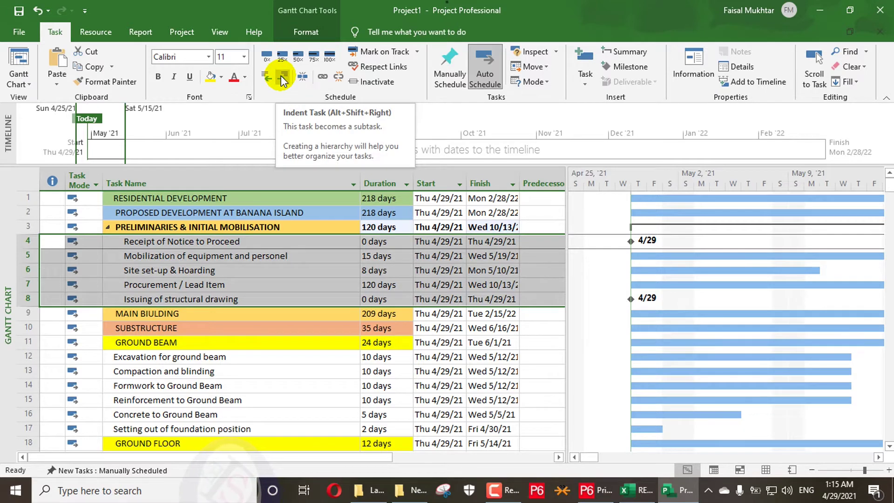
# Step: Indent tasks 12 to 17, Excavation for ground beam through Setting out of foundation position, under GROUND BEAM
pyautogui.click(84, 300)
pyautogui.scroll(-2, 42, 302)
pyautogui.moveTo(26, 270); pyautogui.dragTo(22, 341)
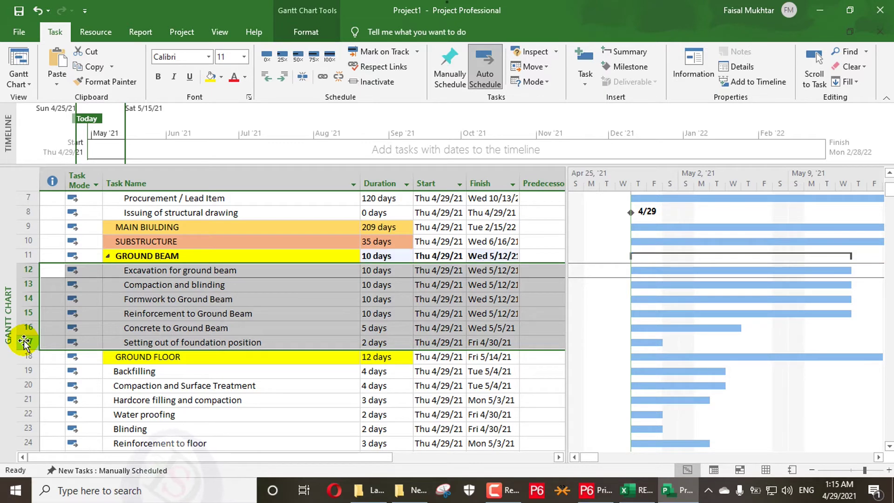
# Step: Indent tasks 19 to 26, Backfilling through Concrete to floor, under GROUND FLOOR
pyautogui.press('Down')
pyautogui.press('Down')
pyautogui.press('Down')
pyautogui.press('Down')
pyautogui.press('Down')
pyautogui.press('Down')
pyautogui.press('Down')
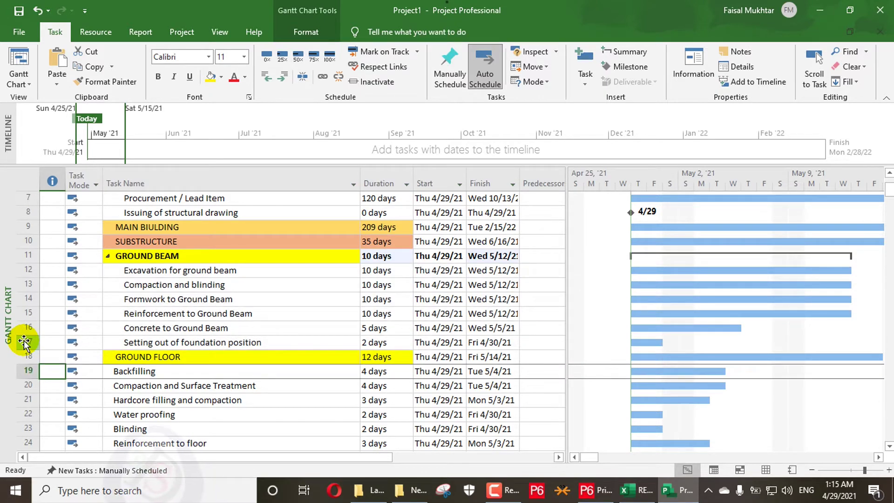
pyautogui.hotkey('shift', 'space')
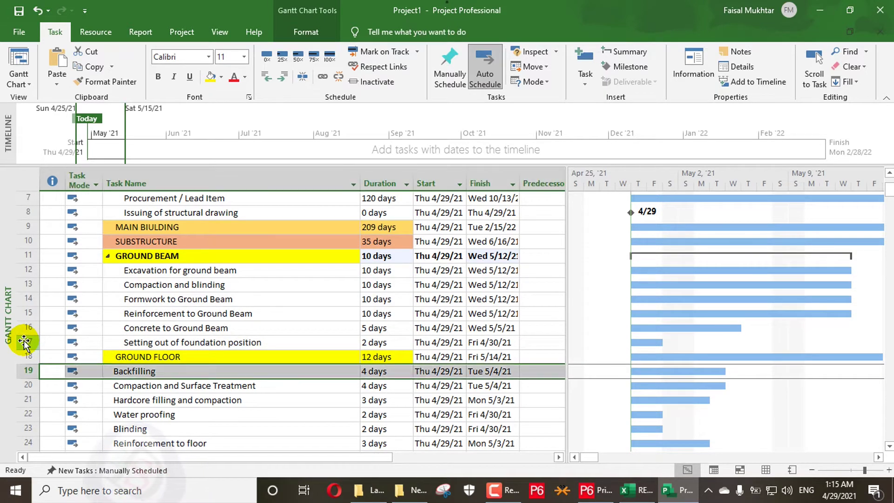
pyautogui.hotkey('shift', 'Down')
pyautogui.hotkey('shift', 'Down')
pyautogui.hotkey('shift', 'Down')
pyautogui.hotkey('shift', 'Down')
pyautogui.hotkey('shift', 'Down')
pyautogui.hotkey('shift', 'Down')
pyautogui.hotkey('shift', 'Down')
pyautogui.hotkey('shift', 'Down')
pyautogui.hotkey('shift', 'Down')
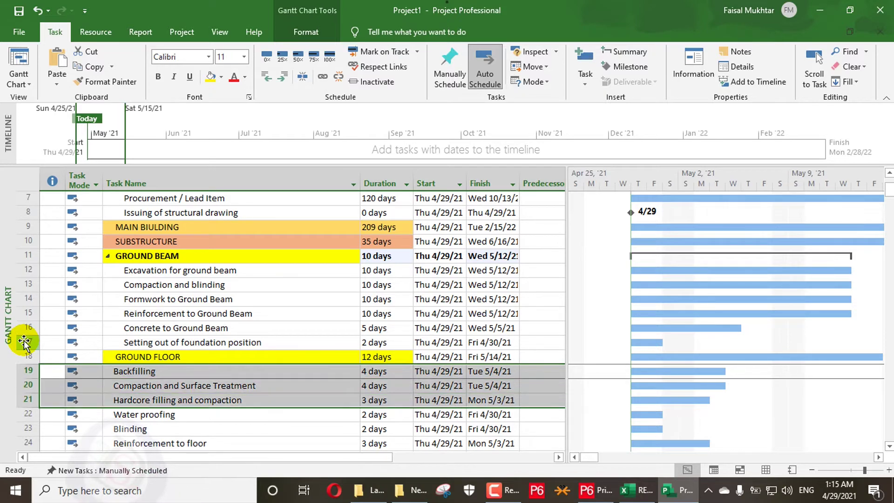
pyautogui.hotkey('shift', 'Up')
pyautogui.hotkey('shift', 'Up')
pyautogui.hotkey('shift', 'Up')
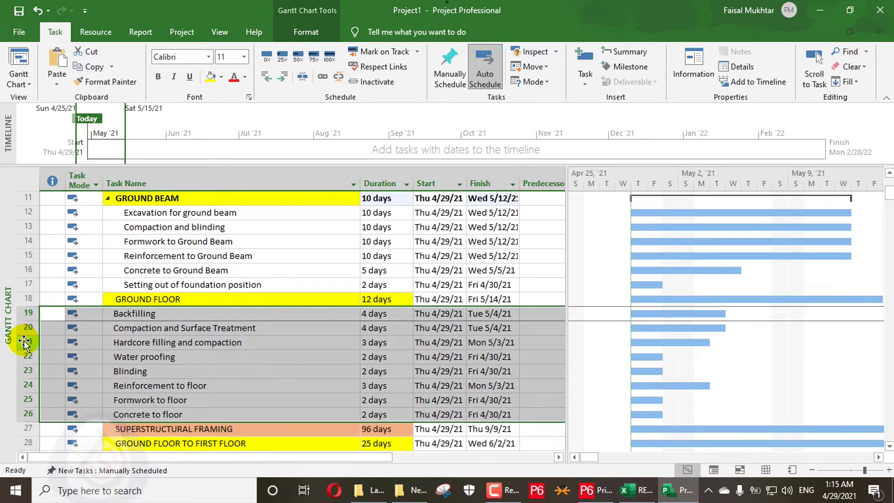
pyautogui.hotkey('shift', 'Down')
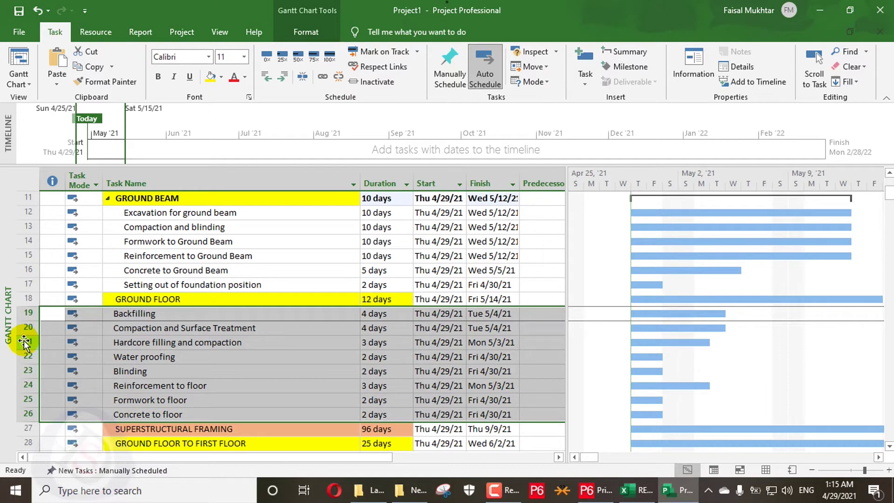
pyautogui.hotkey('alt', 'shift', 'Right')
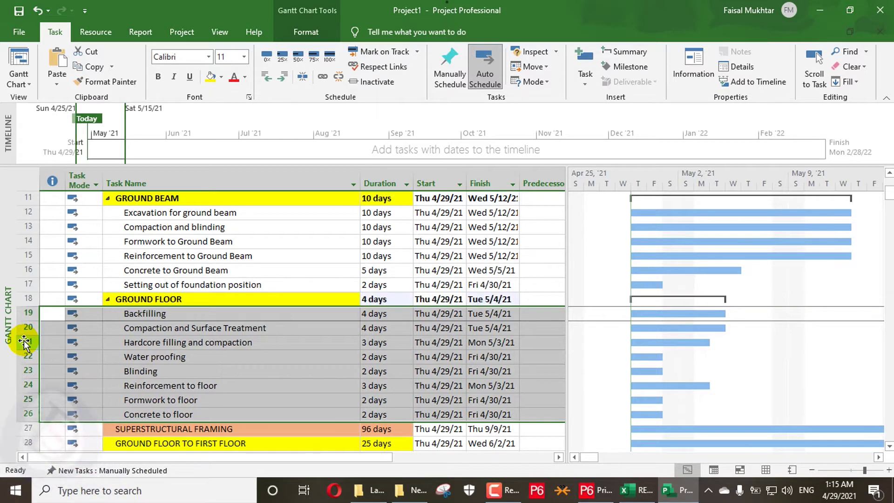
# Step: Indent tasks 29 to 36, Reinforcement to Columns through Casting of first floor Slab, Beams & Staircases, under GROUND FLOOR TO FIRST FLOOR
pyautogui.press('Down')
pyautogui.press('Down')
pyautogui.press('Down')
pyautogui.press('Down')
pyautogui.press('Down')
pyautogui.press('Down')
pyautogui.press('Down')
pyautogui.press('Down')
pyautogui.press('Down')
pyautogui.press('Down')
pyautogui.press('Down')
pyautogui.press('Down')
pyautogui.press('Down')
pyautogui.press('Down')
pyautogui.press('Down')
pyautogui.press('Down')
pyautogui.press('Down')
pyautogui.press('Down')
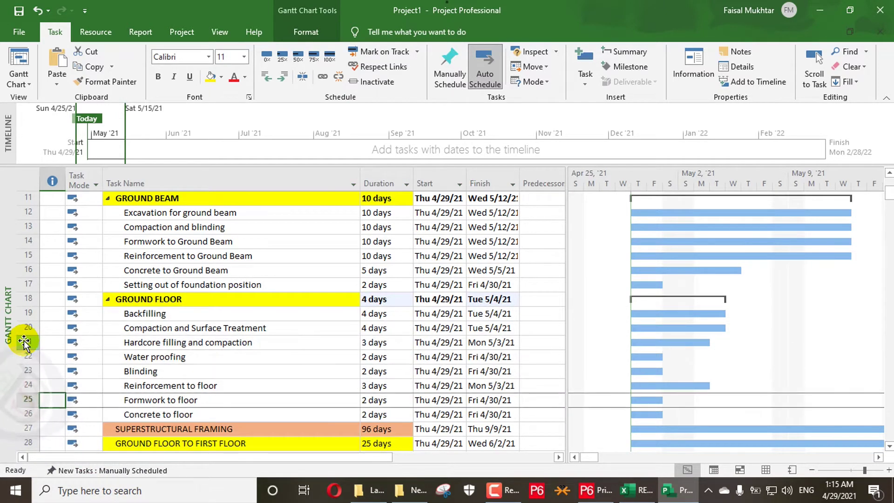
pyautogui.press('Up')
pyautogui.press('Up')
pyautogui.press('Up')
pyautogui.press('Up')
pyautogui.press('Up')
pyautogui.press('Up')
pyautogui.press('Up')
pyautogui.press('Up')
pyautogui.hotkey('shift', 'Down')
pyautogui.hotkey('shift', 'Down')
pyautogui.hotkey('shift', 'Down')
pyautogui.hotkey('shift', 'Down')
pyautogui.hotkey('shift', 'Down')
pyautogui.hotkey('shift', 'Down')
pyautogui.hotkey('shift', 'Down')
pyautogui.hotkey('alt', 'shift', 'Right')
pyautogui.hotkey('alt', 'shift', 'Right')
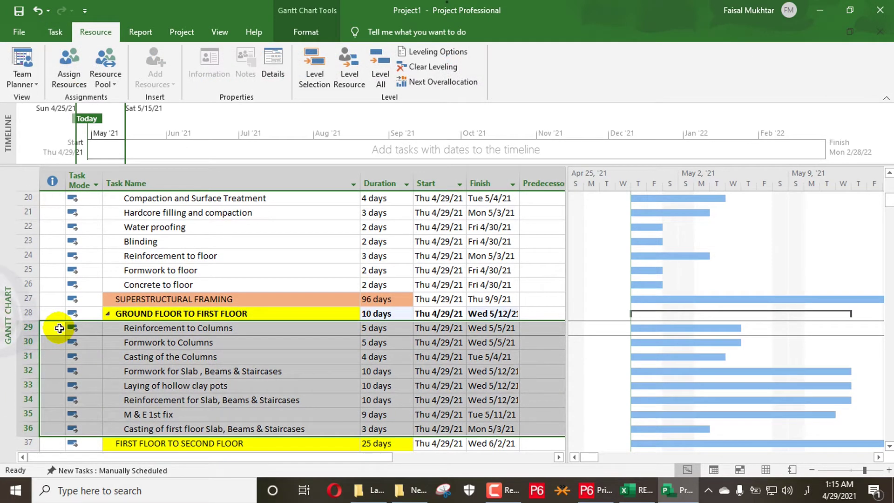
# Step: Collapse the GROUND FLOOR TO FIRST FLOOR summary task to hide its subtasks
pyautogui.scroll(-3, 65, 317)
pyautogui.scroll(2, 66, 253)
pyautogui.click(108, 270)
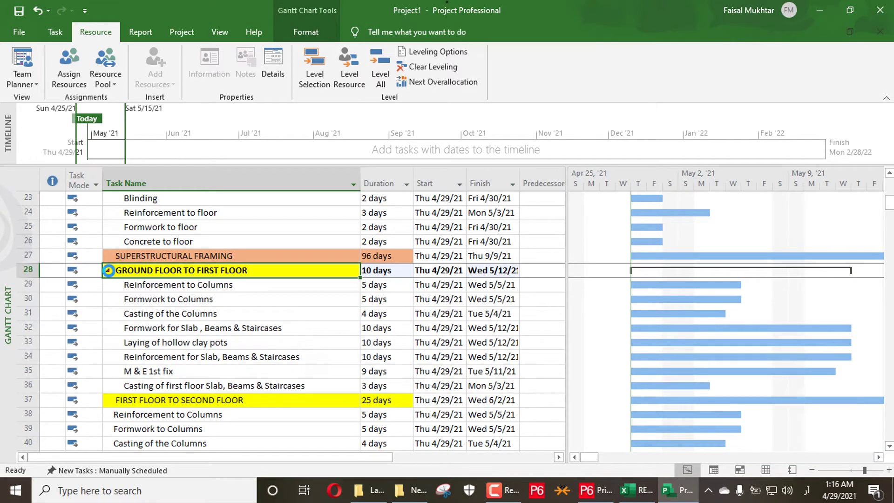
# Step: Indent tasks 38 to 45, Reinforcement to Columns through Casting of first floor Slab, under FIRST FLOOR TO SECOND FLOOR, and collapse that summary task
pyautogui.moveTo(23, 299); pyautogui.dragTo(14, 400)
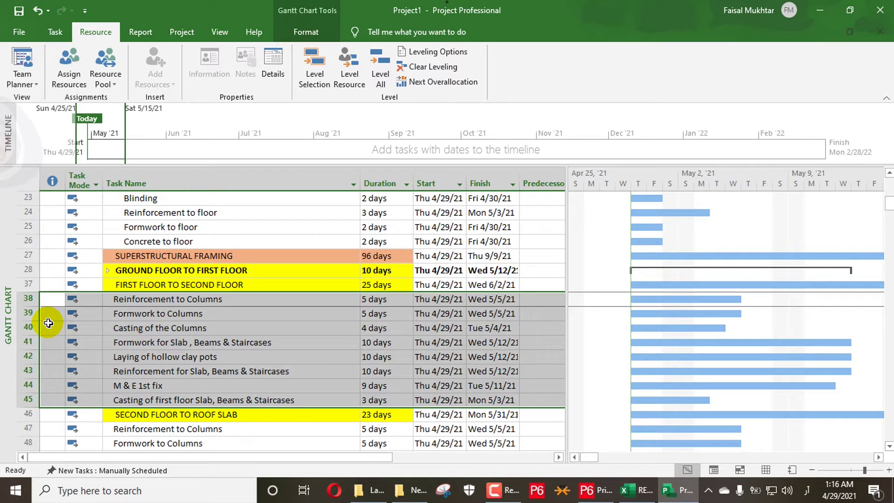
pyautogui.hotkey('alt', 'shift', 'Right')
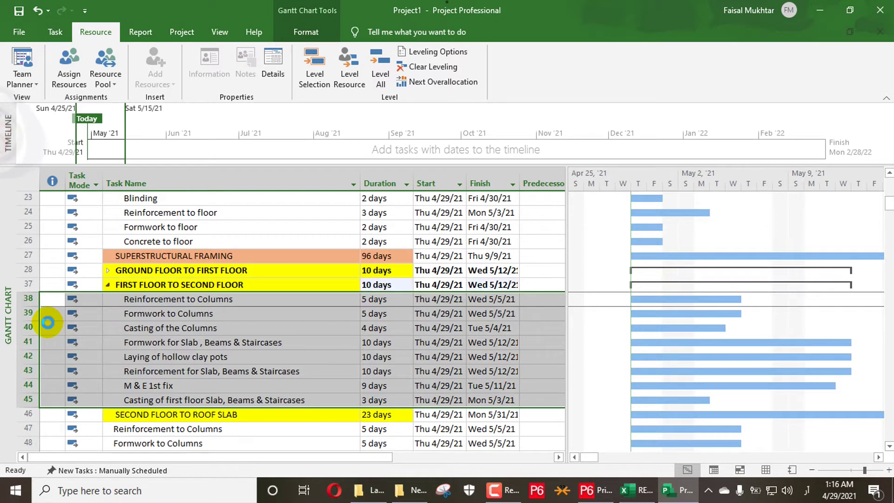
pyautogui.click(108, 285)
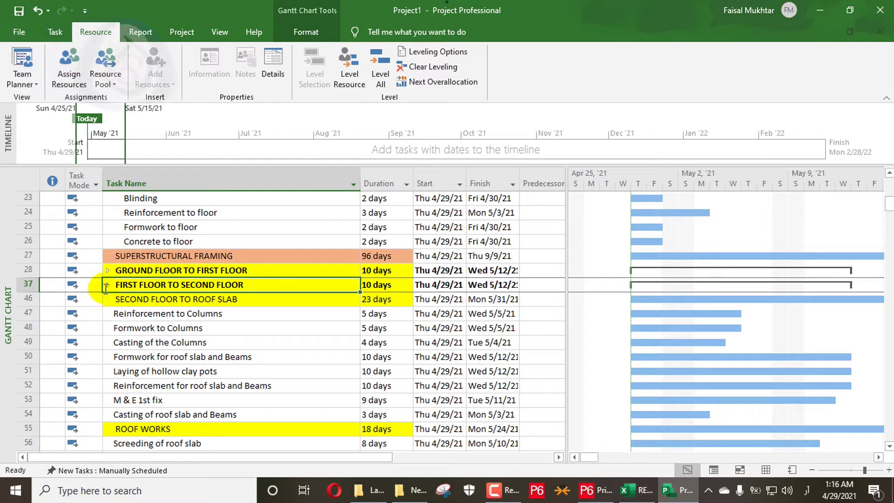
# Step: Try indenting tasks 4 to 8, Receipt of Notice to Proceed through Issuing of structural drawing, outdenting them one level, and indenting them again
pyautogui.scroll(8, 106, 289)
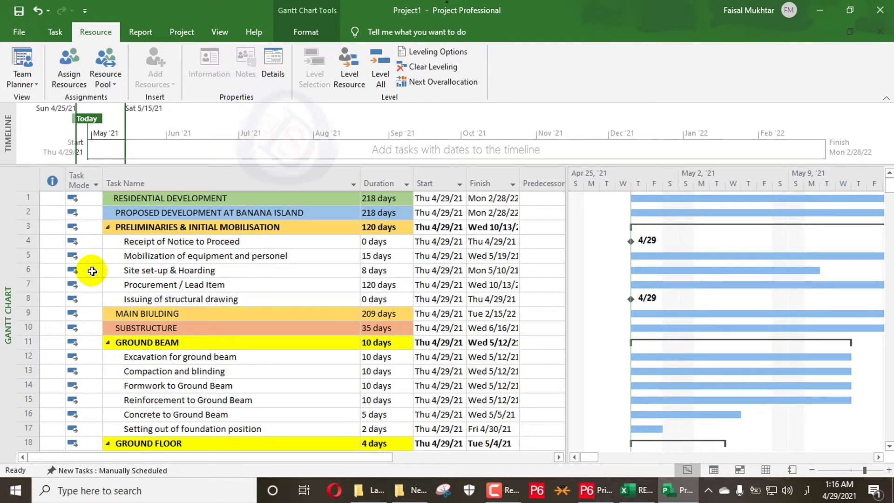
pyautogui.moveTo(26, 241); pyautogui.dragTo(25, 299)
pyautogui.rightClick(23, 271)
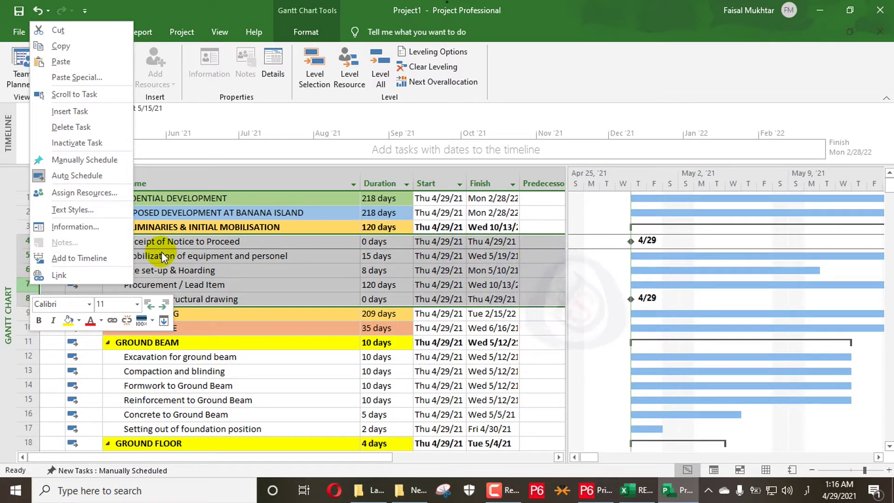
pyautogui.press('Escape')
pyautogui.click(55, 31)
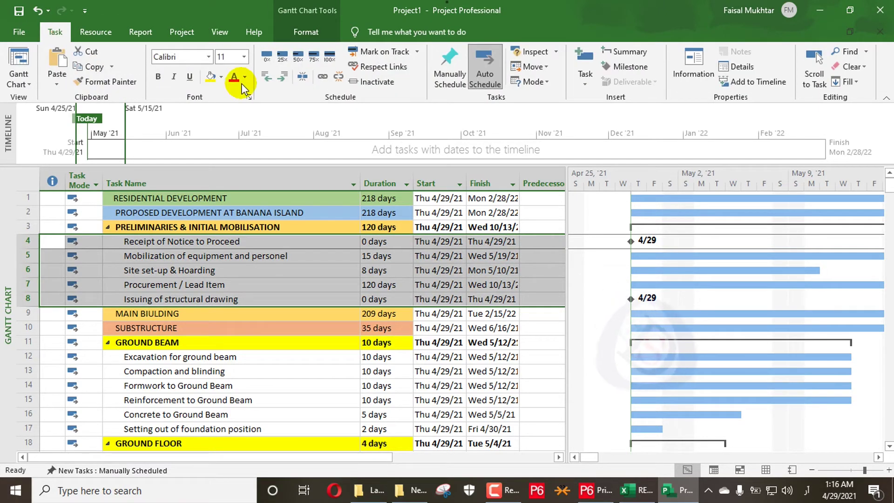
pyautogui.click(282, 77)
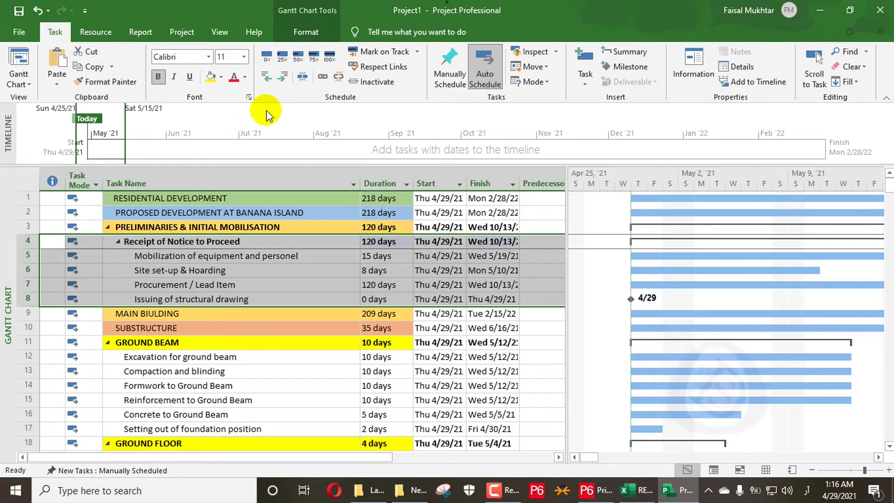
pyautogui.click(268, 79)
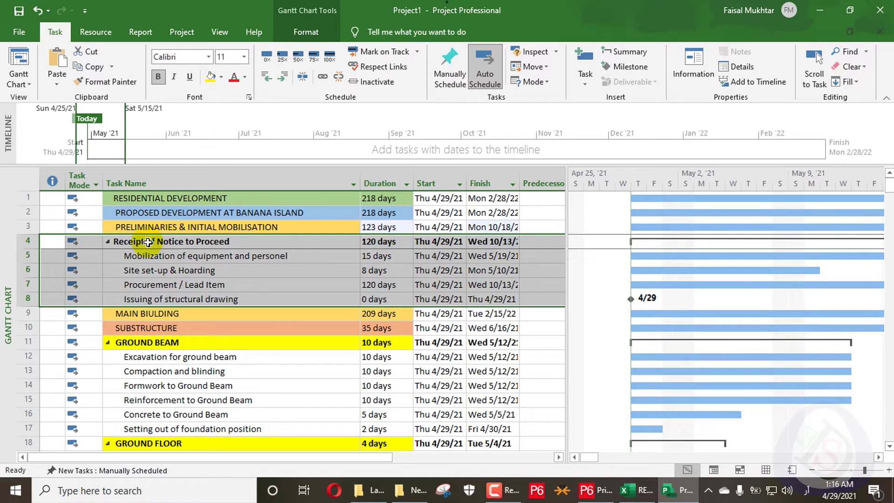
pyautogui.click(279, 82)
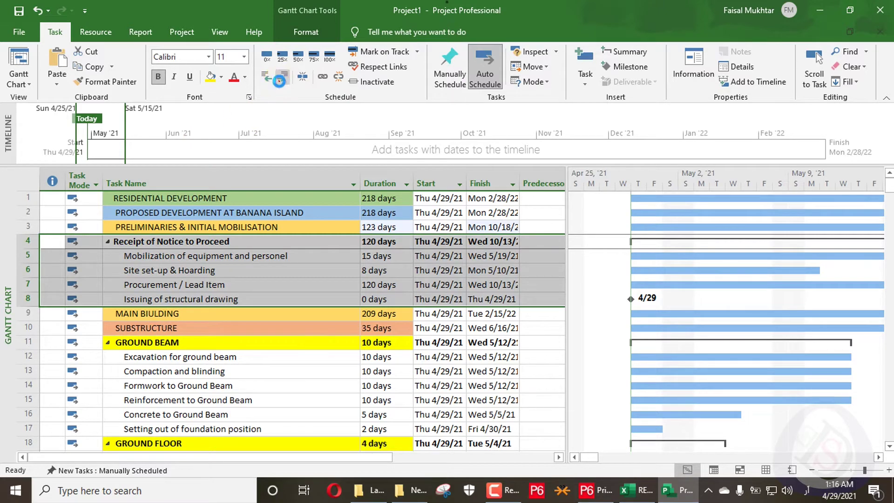
# Step: Outdent tasks 5 to 8 one at a time so they sit level with Receipt of Notice to Proceed under PRELIMINARIES & INITIAL MOBILISATION
pyautogui.click(127, 256)
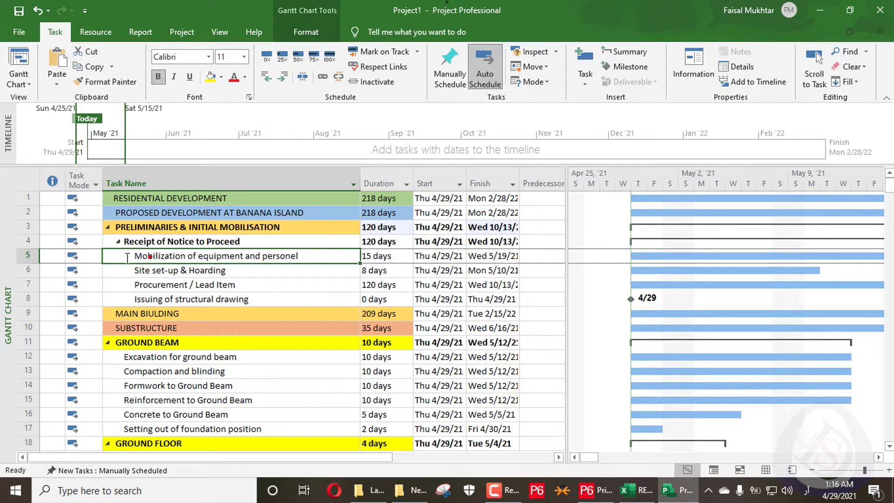
pyautogui.click(40, 257)
pyautogui.click(267, 76)
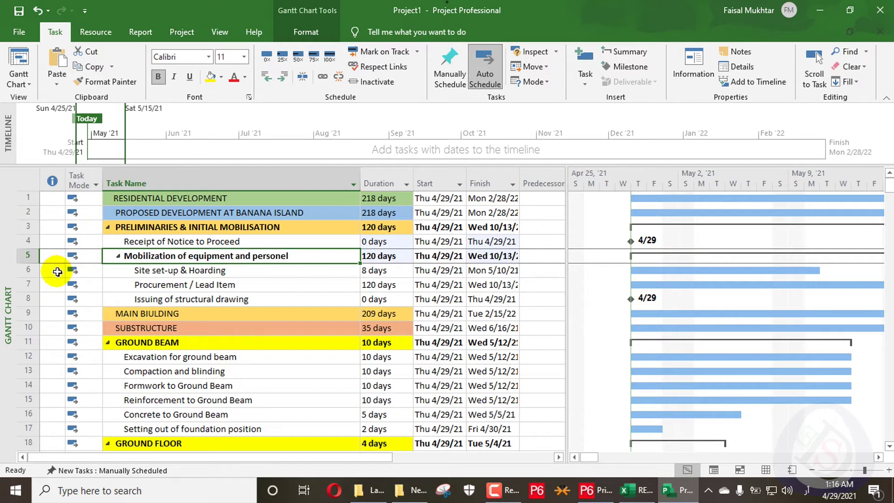
pyautogui.click(33, 271)
pyautogui.click(268, 75)
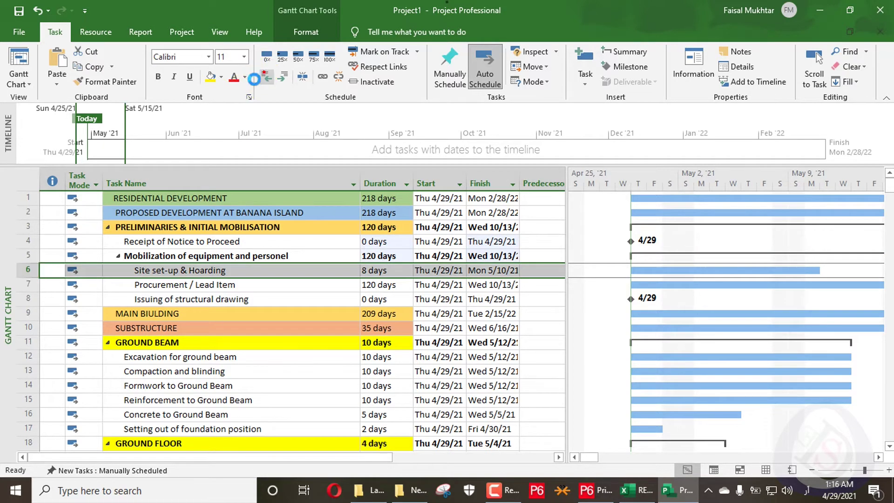
pyautogui.click(33, 285)
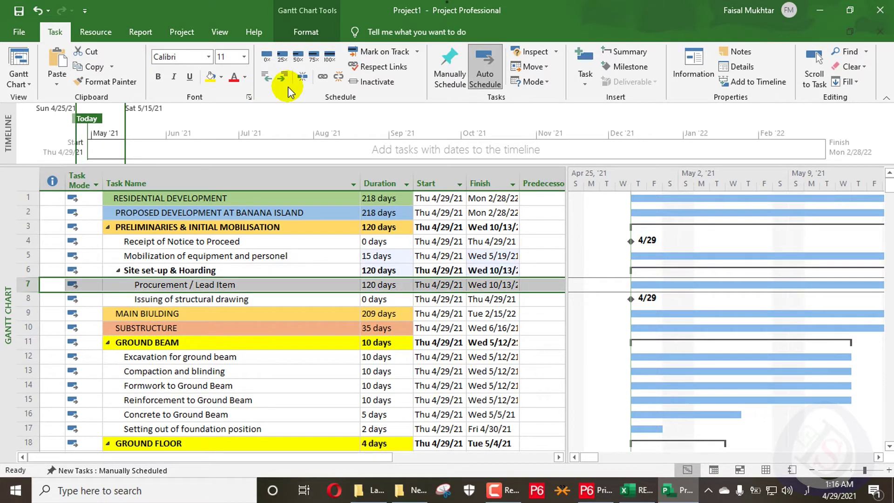
pyautogui.click(268, 78)
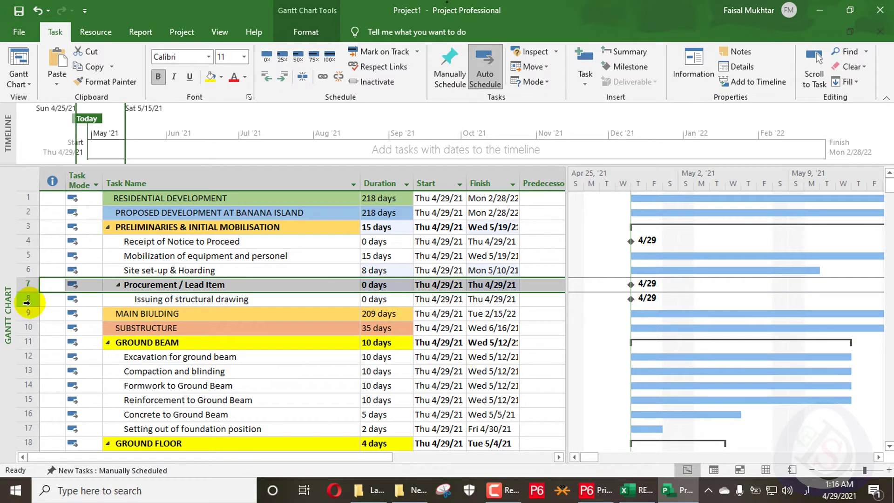
pyautogui.click(27, 302)
pyautogui.click(268, 76)
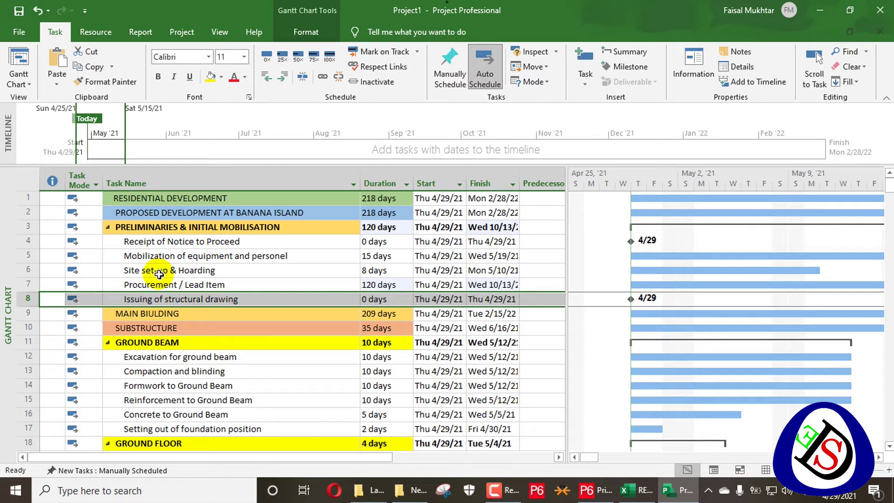
# Step: Review the indented task hierarchy from PRELIMINARIES & INITIAL MOBILISATION through MAIN BUILDING to the BOYS QUARTRE section
pyautogui.scroll(-20, 108, 281)
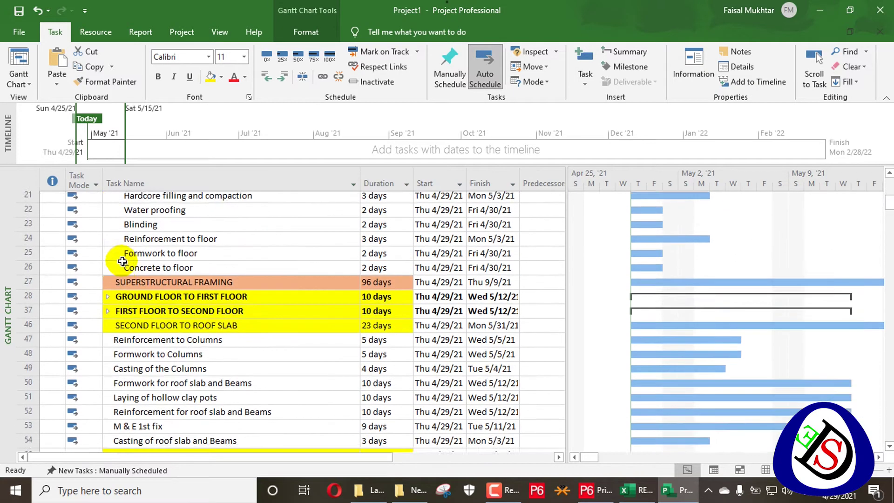
pyautogui.scroll(-3, 136, 255)
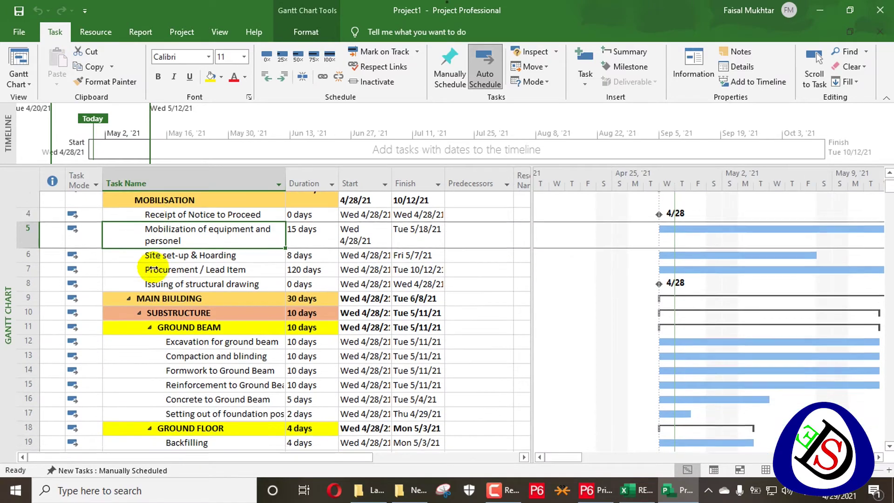
pyautogui.scroll(-20, 153, 269)
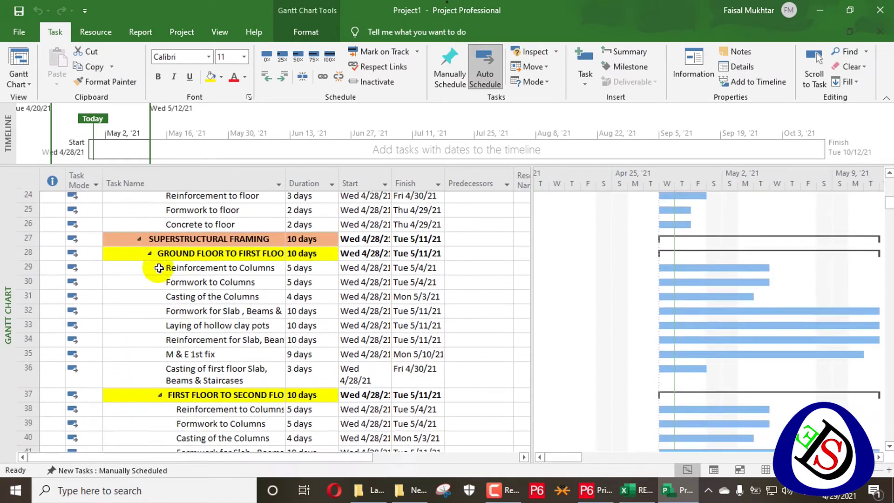
pyautogui.scroll(-20, 165, 260)
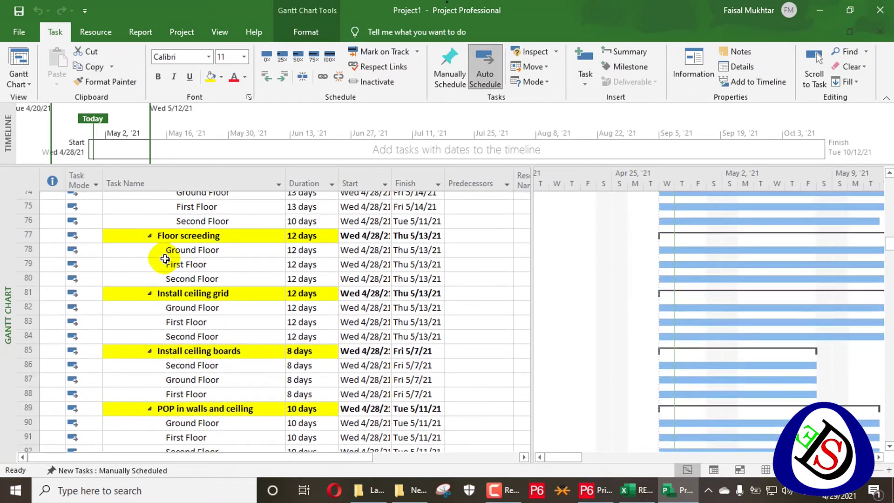
pyautogui.scroll(-15, 175, 261)
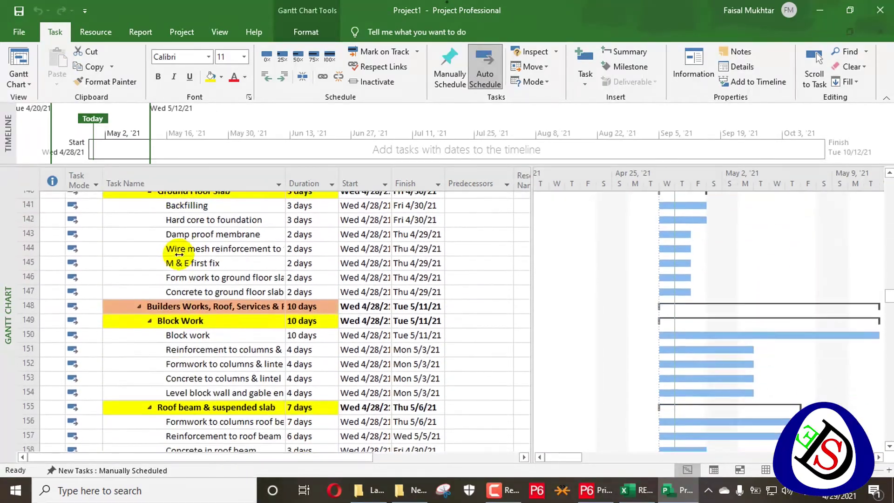
pyautogui.scroll(15, 186, 242)
pyautogui.scroll(20, 186, 243)
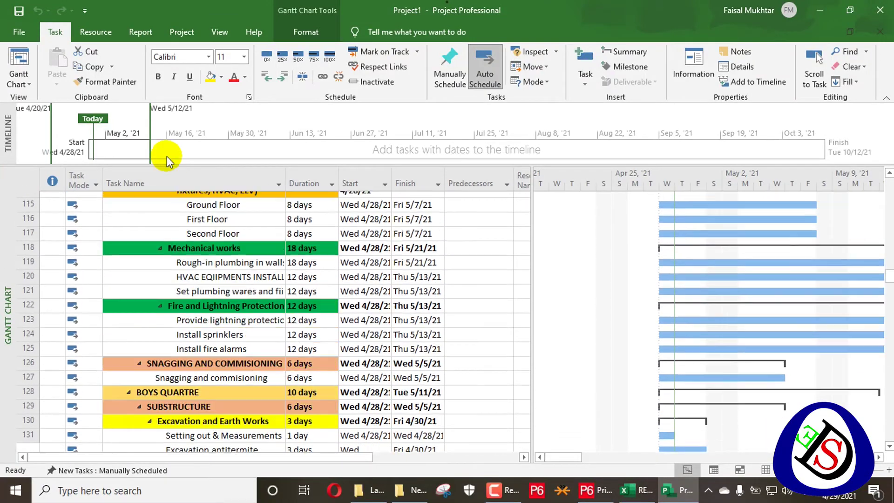
# Step: Collapse the task outline to Level 1
pyautogui.click(225, 29)
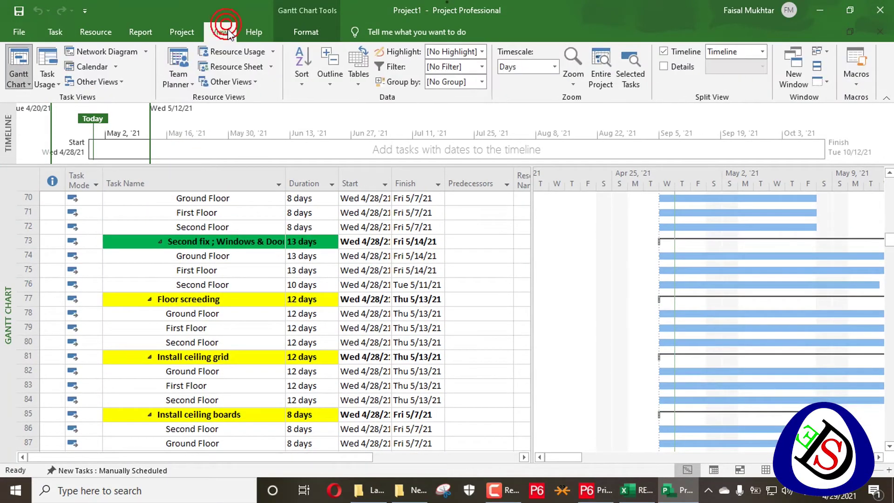
pyautogui.click(327, 82)
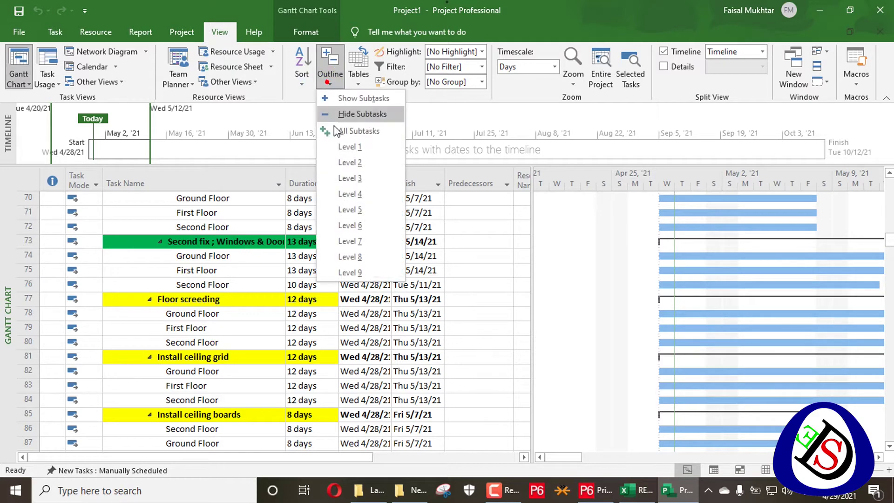
pyautogui.click(356, 146)
pyautogui.click(243, 244)
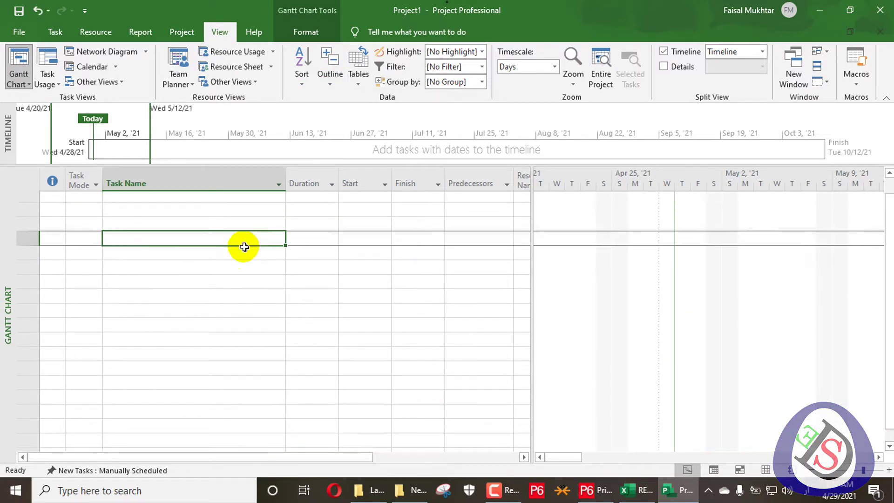
# Step: Expand the task outline to Level 2, followed by Level 3
pyautogui.click(331, 82)
pyautogui.click(340, 161)
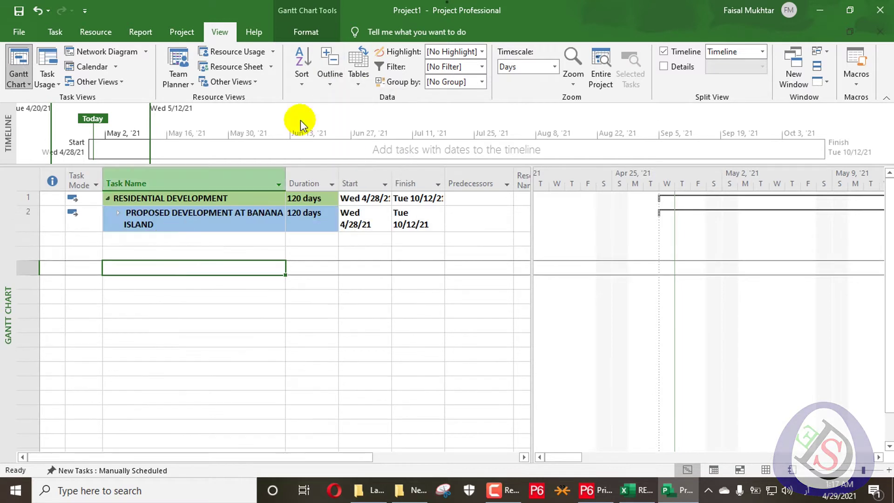
pyautogui.click(342, 80)
pyautogui.click(344, 176)
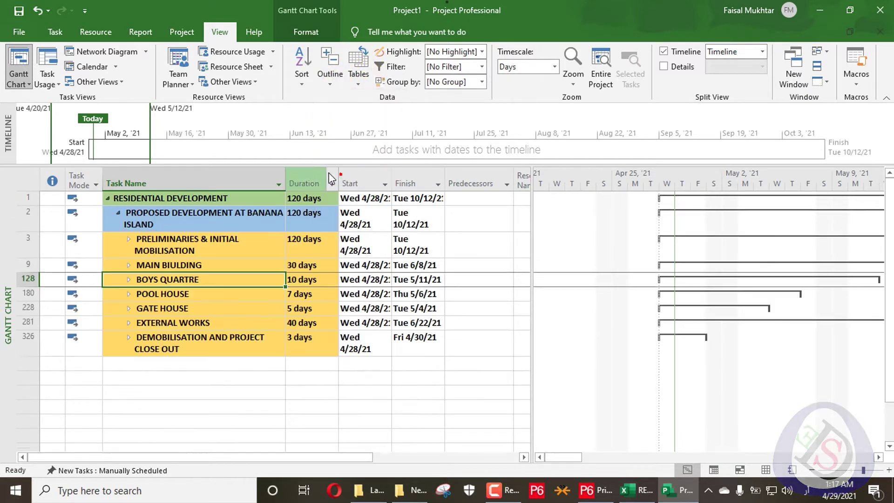
# Step: Expand the task outline to Level 4 and look over the subtasks it reveals
pyautogui.click(332, 84)
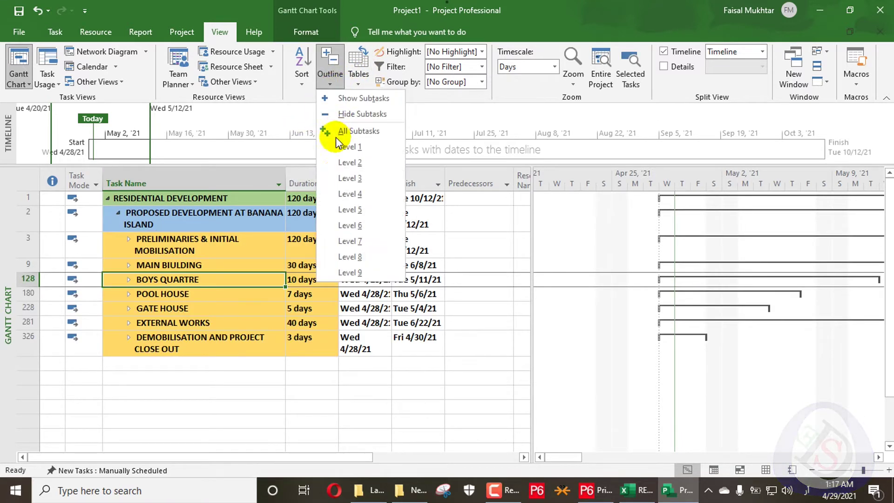
pyautogui.click(342, 197)
pyautogui.scroll(-2, 255, 224)
pyautogui.scroll(2, 255, 224)
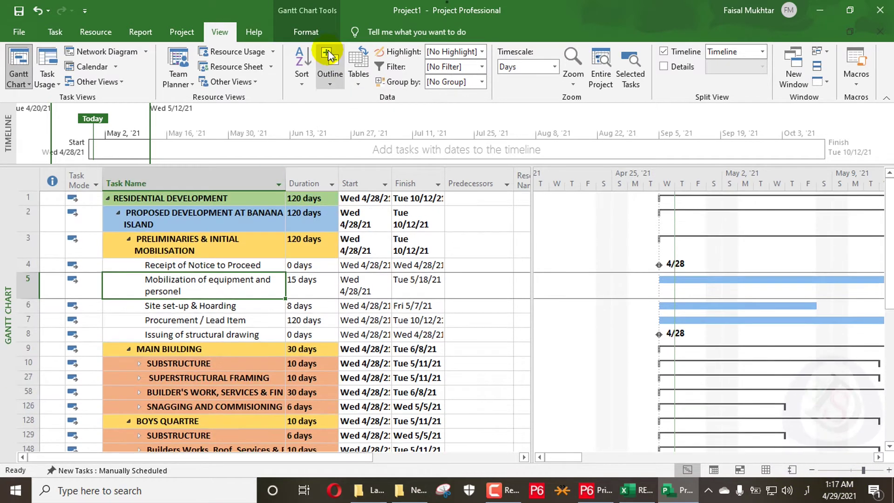
# Step: Expand the task outline to Level 6, followed by Level 7
pyautogui.click(329, 84)
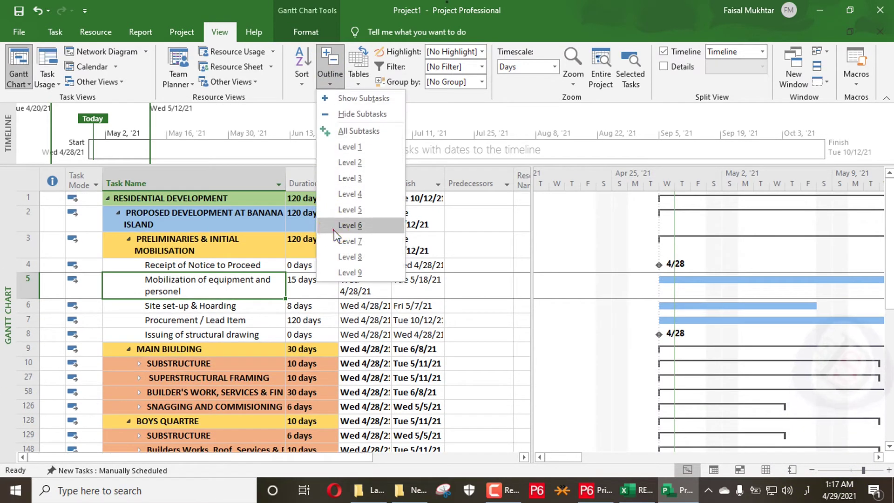
pyautogui.click(334, 230)
pyautogui.click(330, 84)
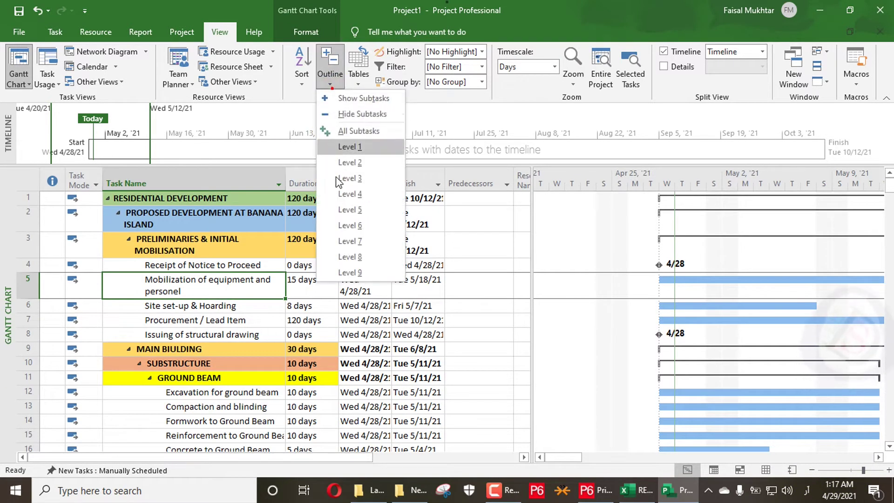
pyautogui.click(343, 236)
# Step: Show all subtasks in the task outline and glance over the full hierarchy
pyautogui.click(329, 84)
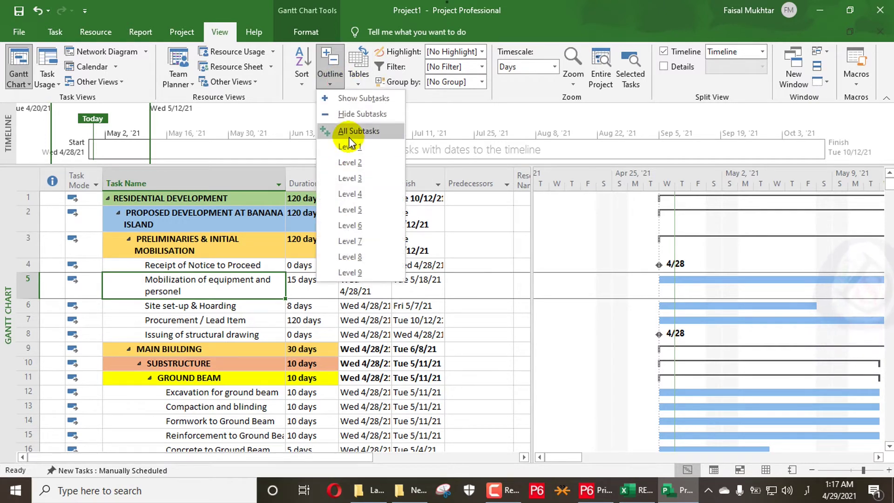
pyautogui.click(348, 137)
pyautogui.scroll(-2, 189, 199)
pyautogui.scroll(2, 194, 206)
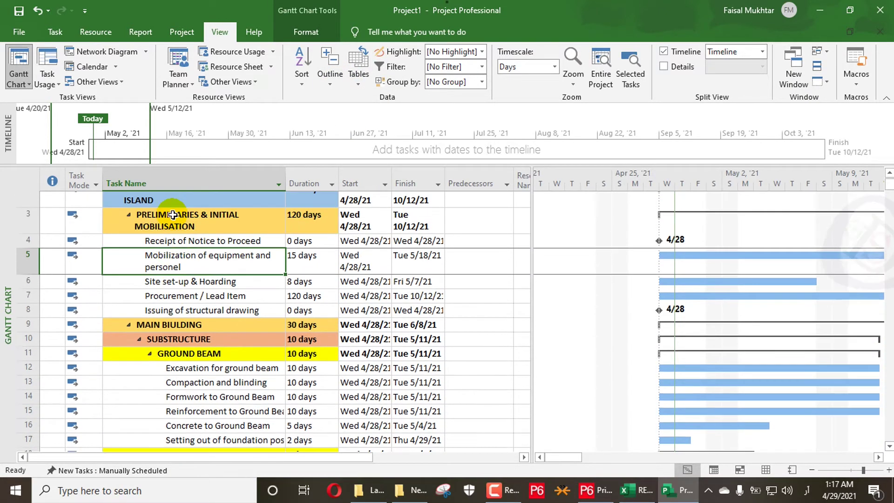
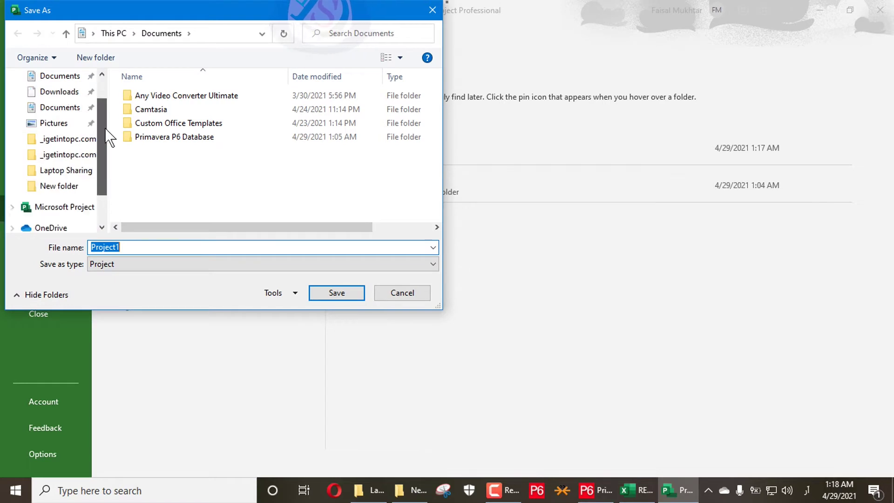
# Step: Save the project to the Desktop as Project1 in XML Format, replacing the existing file
pyautogui.click(80, 103)
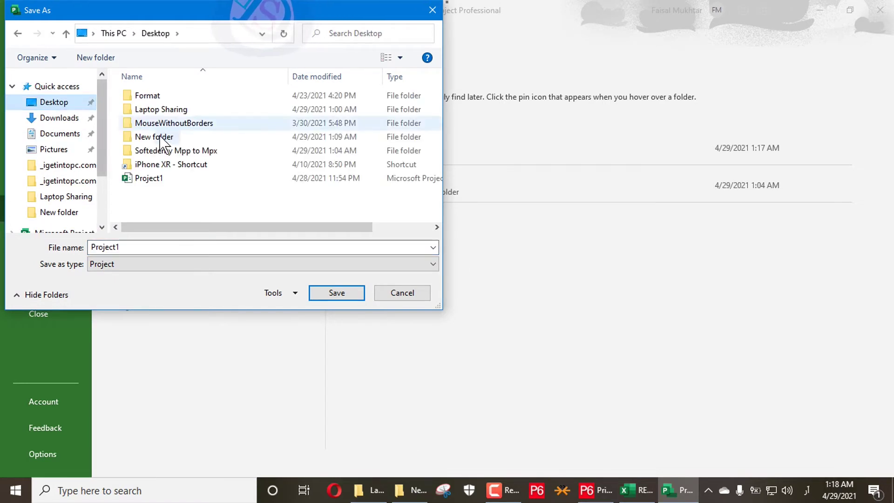
pyautogui.click(166, 264)
pyautogui.click(144, 386)
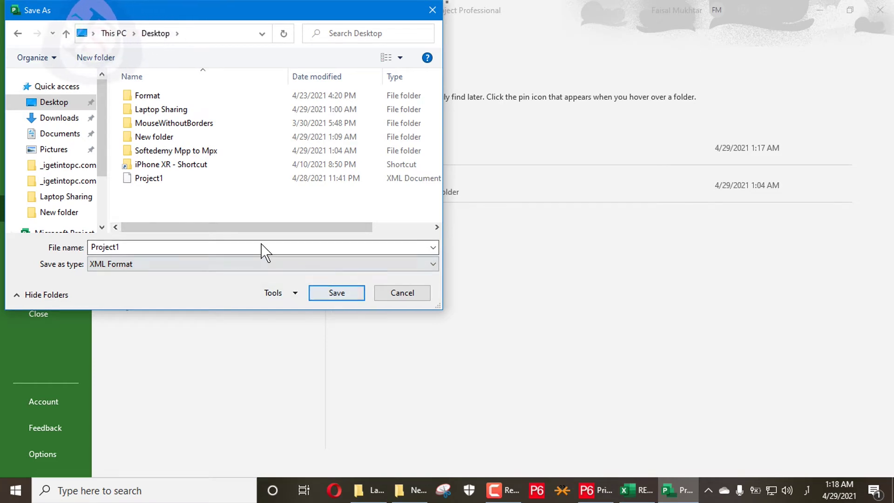
pyautogui.click(329, 294)
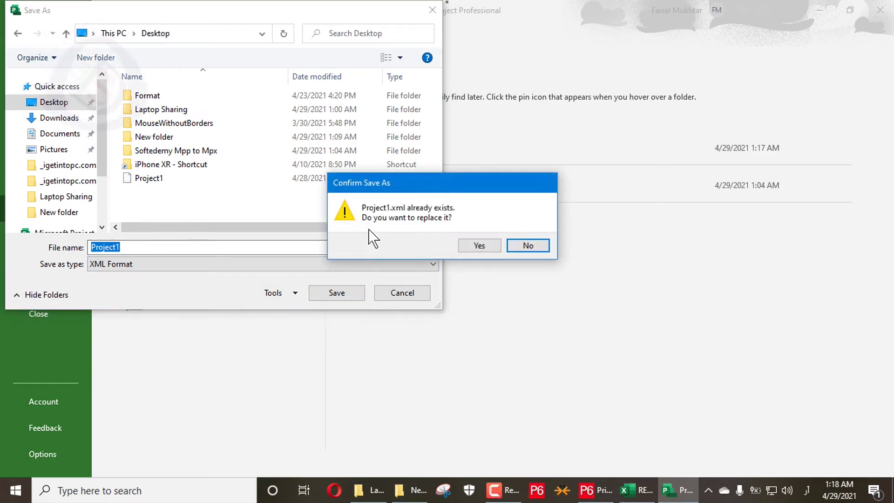
pyautogui.click(474, 247)
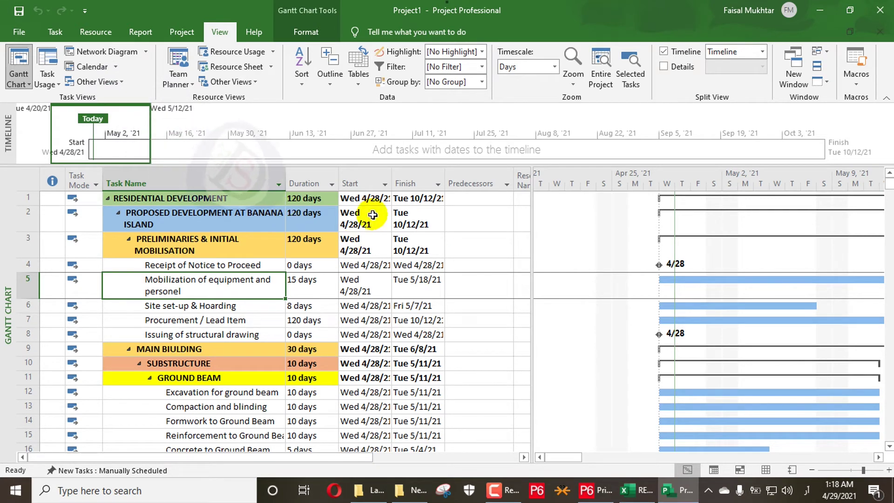
# Step: Save a copy of the project as Mpp Project in Microsoft Project 2007 format, inside New folder on the Desktop
pyautogui.click(21, 32)
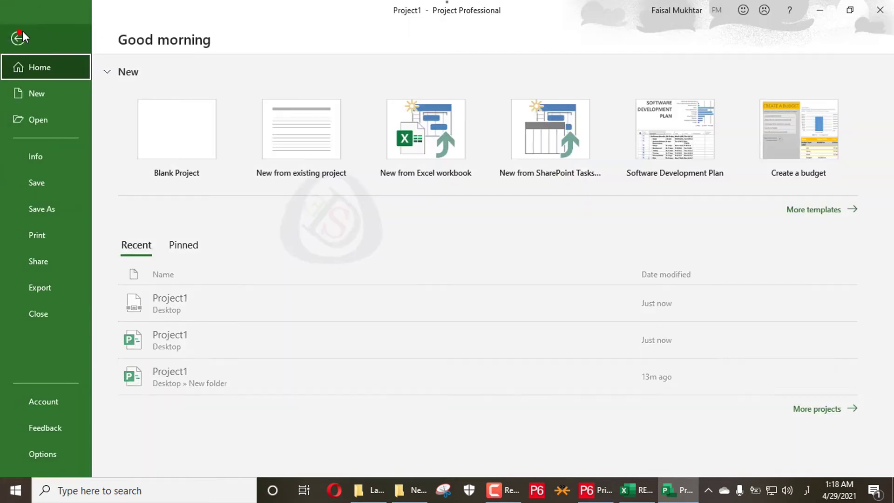
pyautogui.click(47, 213)
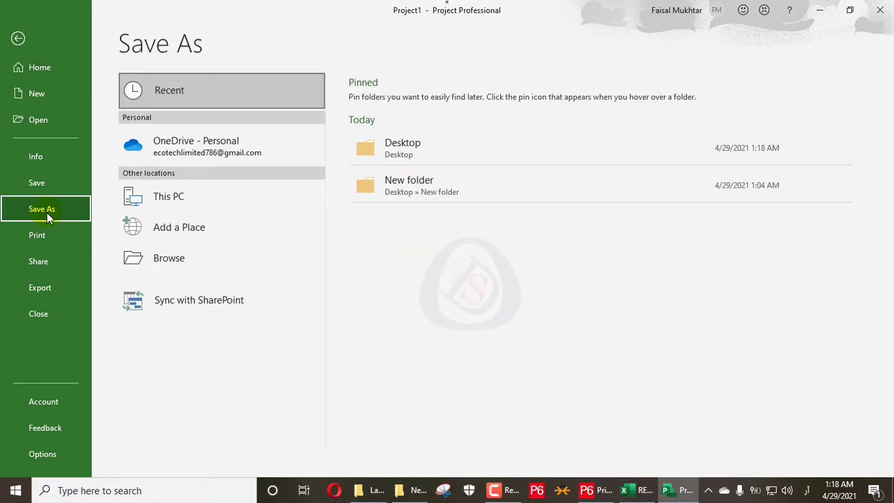
pyautogui.click(135, 258)
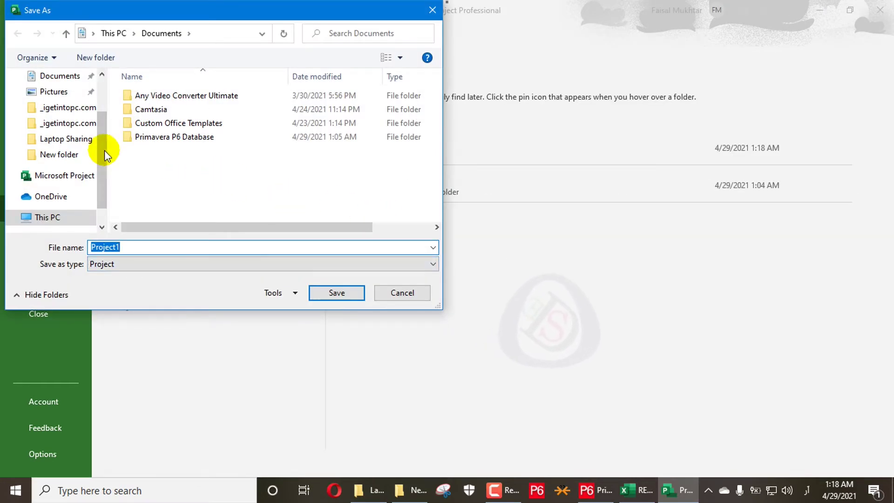
pyautogui.scroll(2, 102, 147)
pyautogui.click(51, 103)
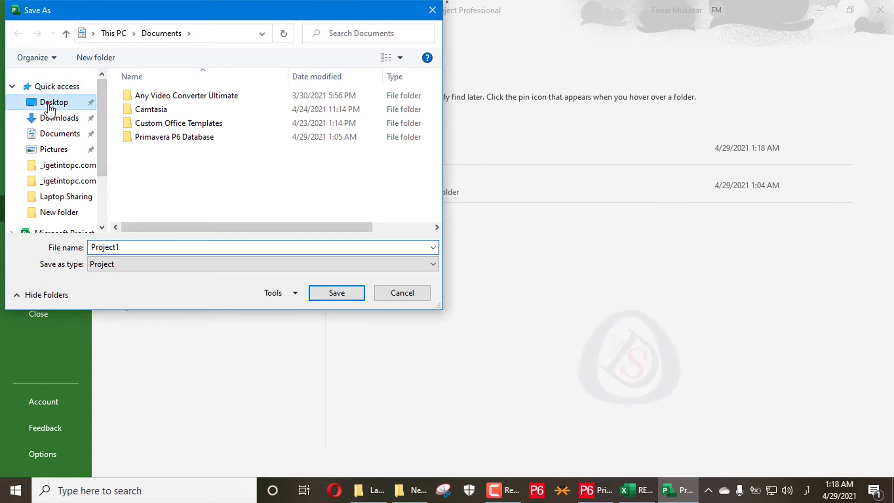
pyautogui.doubleClick(187, 137)
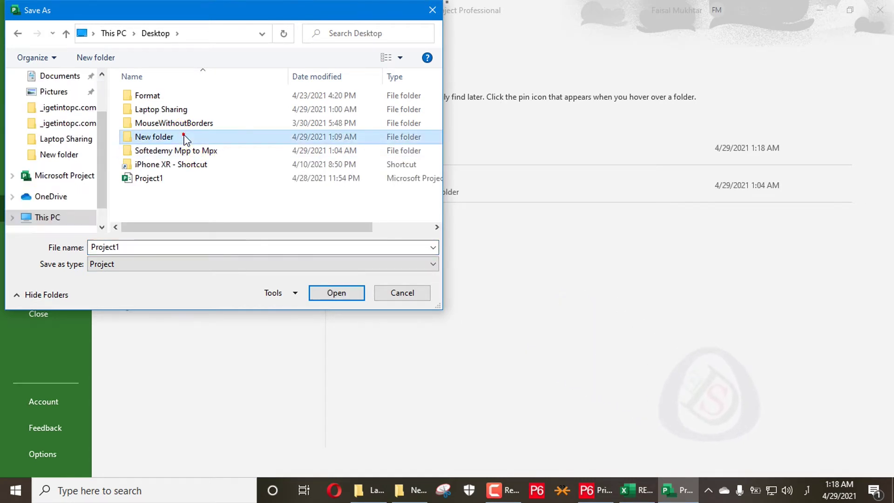
pyautogui.click(152, 247)
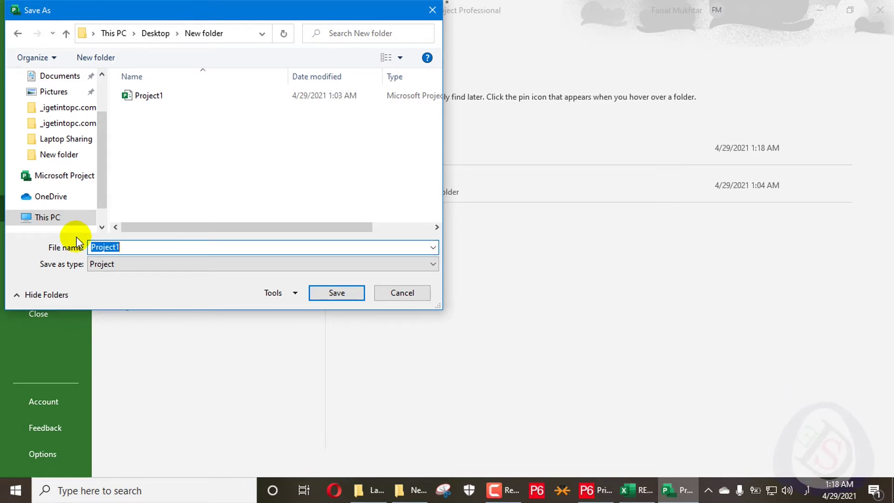
pyautogui.press('BackSpace')
pyautogui.write('Mpp')
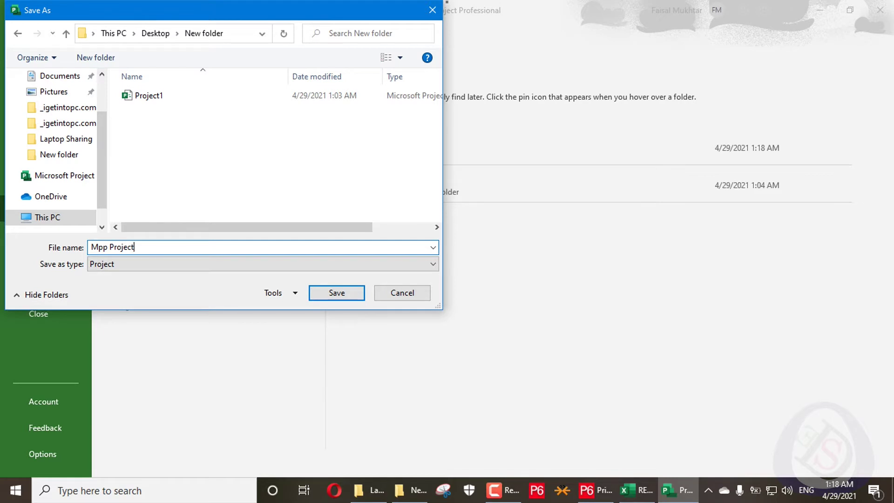
pyautogui.click(291, 265)
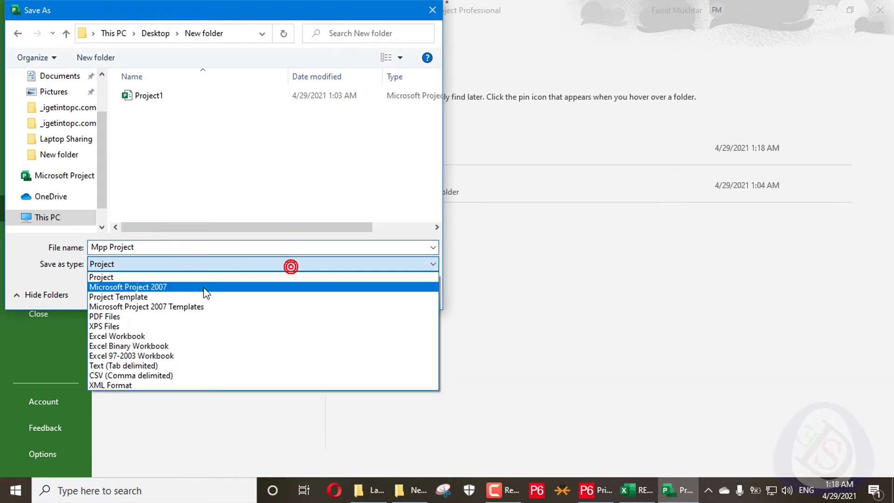
pyautogui.click(203, 288)
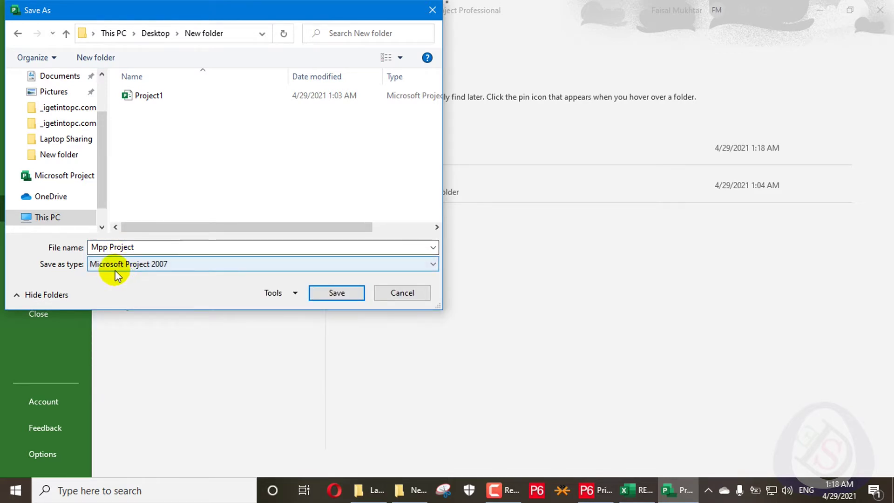
pyautogui.click(348, 297)
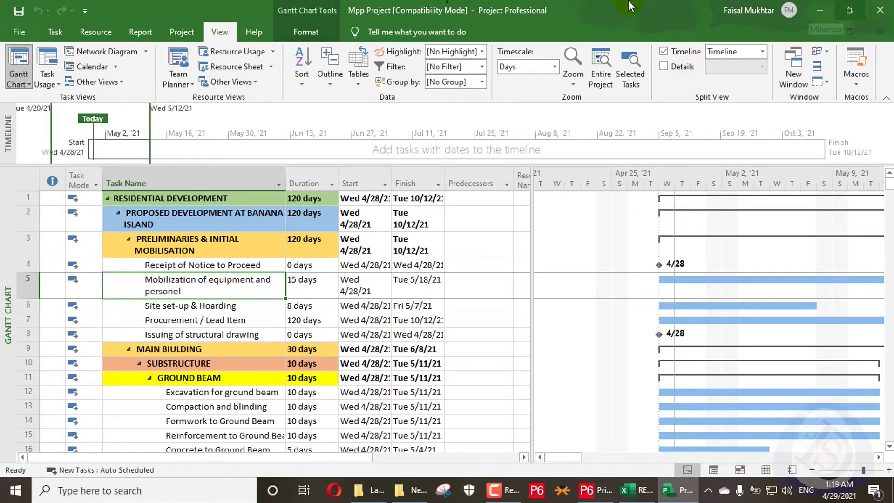
# Step: Save the project to the Desktop in the standard Project format, replacing the existing Project1 file
pyautogui.click(19, 32)
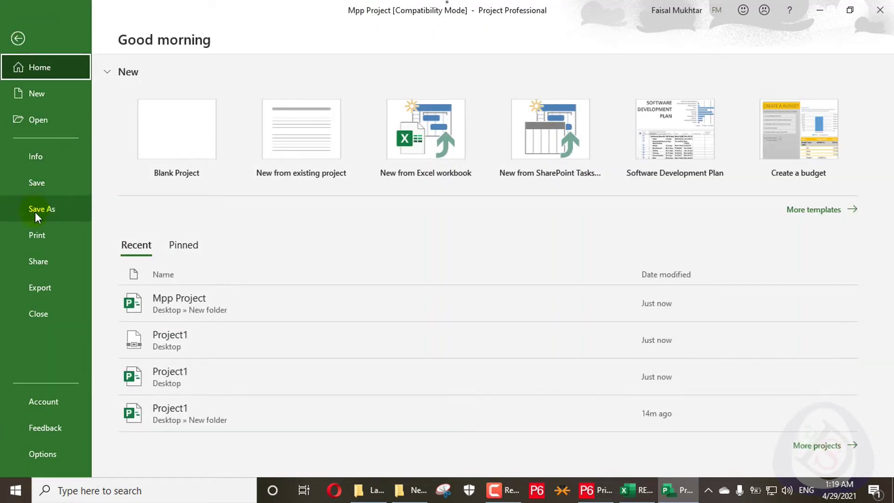
pyautogui.click(36, 208)
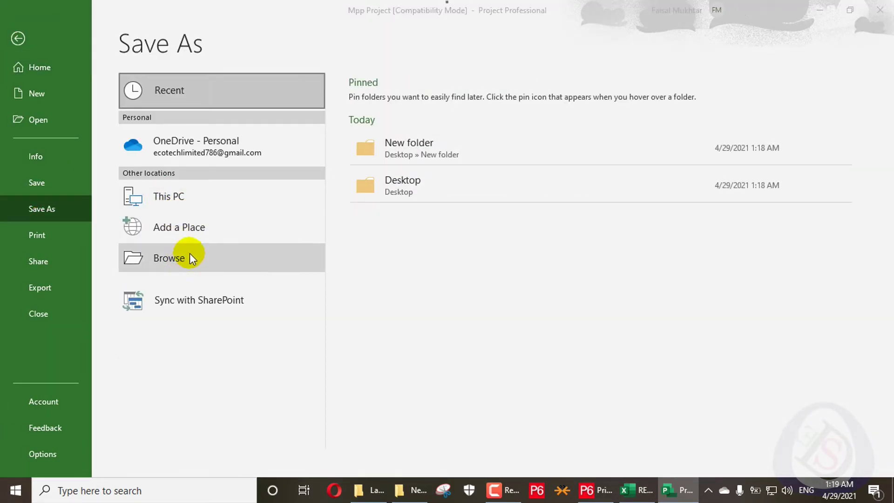
pyautogui.click(183, 256)
pyautogui.scroll(1, 100, 99)
pyautogui.click(58, 103)
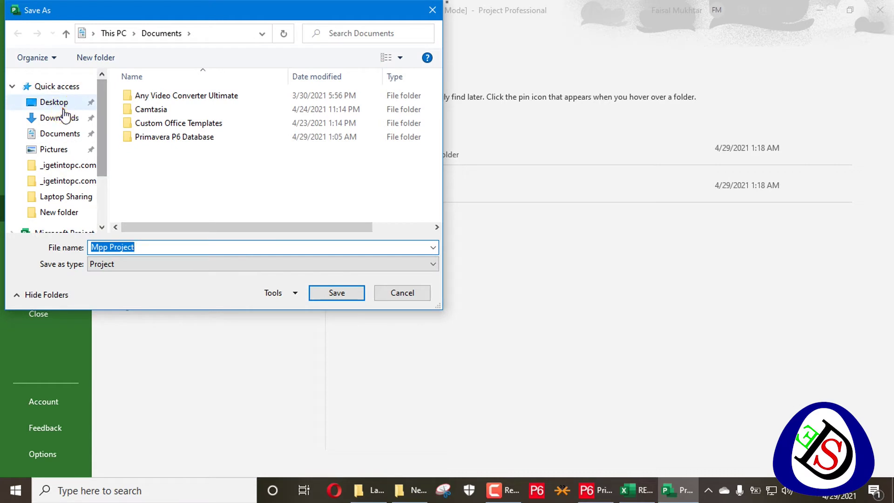
pyautogui.click(169, 247)
pyautogui.click(126, 246)
pyautogui.click(186, 180)
pyautogui.click(311, 296)
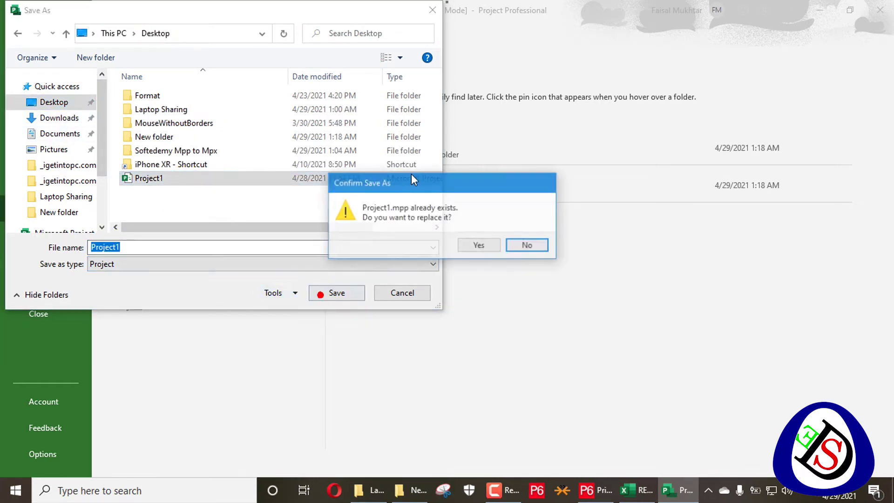
pyautogui.click(480, 243)
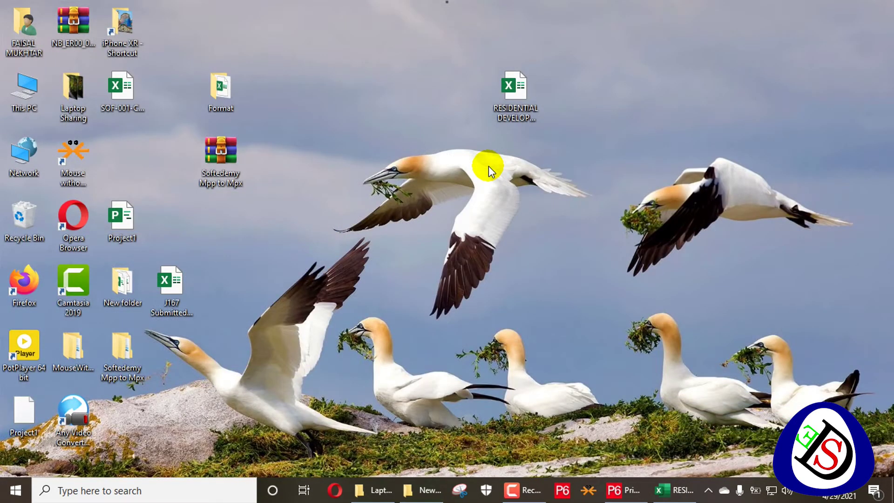
# Step: Delete the old Project1 file from New folder on the Desktop, keeping Mpp Project, and close the folder
pyautogui.click(135, 220)
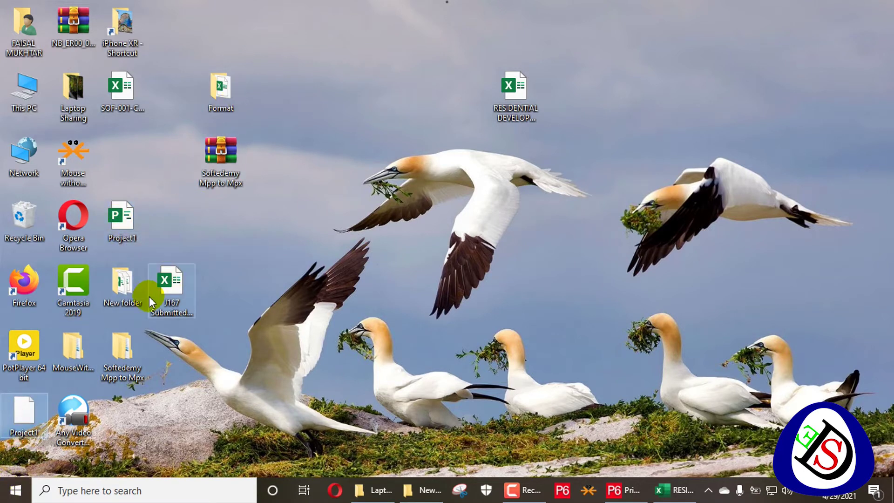
pyautogui.doubleClick(117, 302)
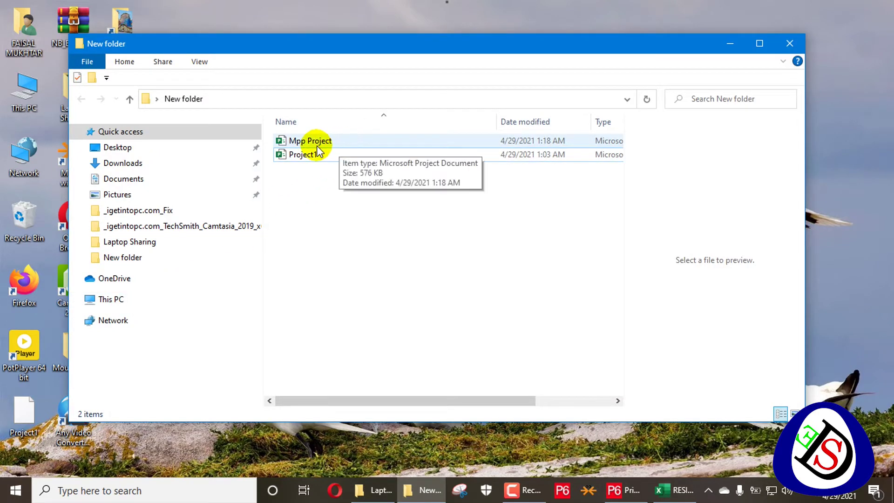
pyautogui.rightClick(345, 156)
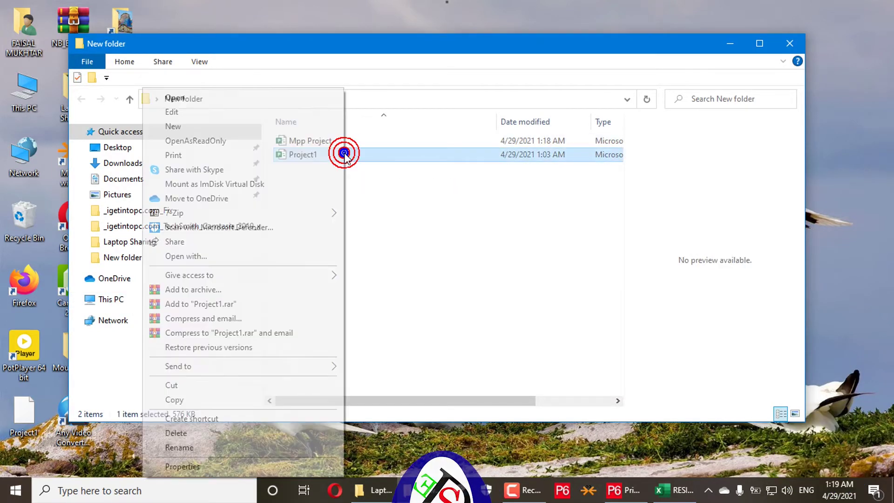
pyautogui.click(218, 431)
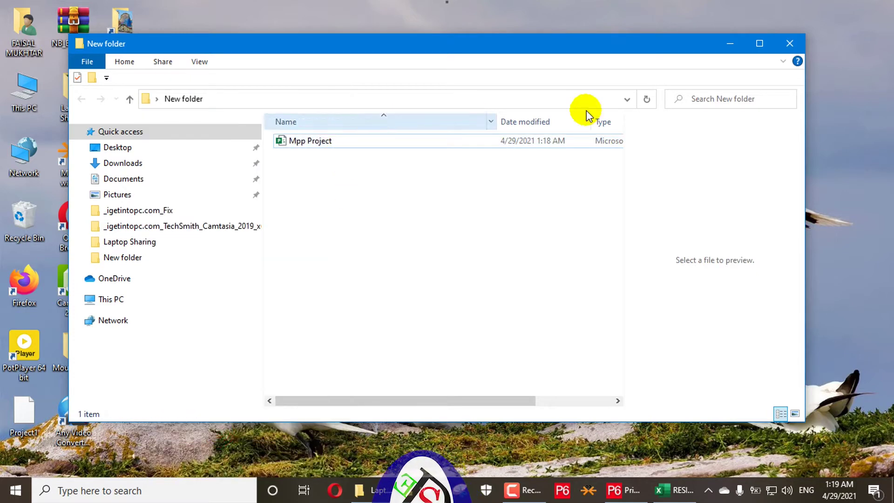
pyautogui.click(789, 43)
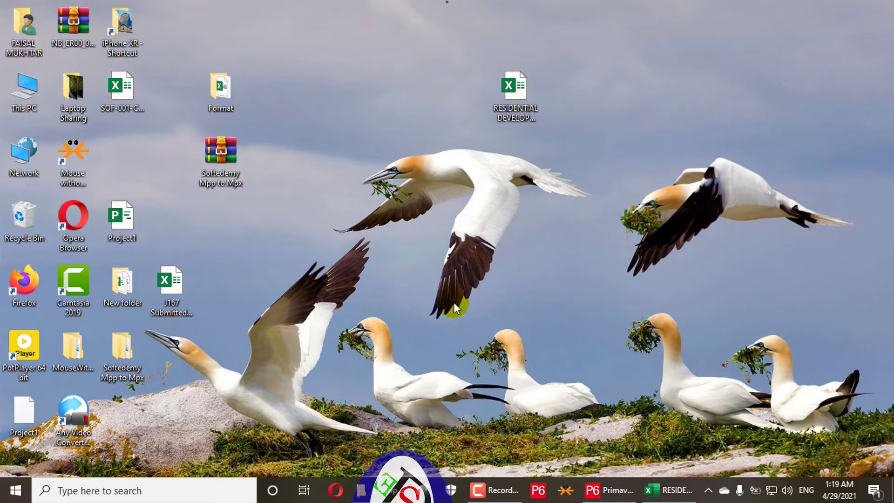
# Step: Switch to Primavera P6 and start an import using the Microsoft Project XML format
pyautogui.click(608, 497)
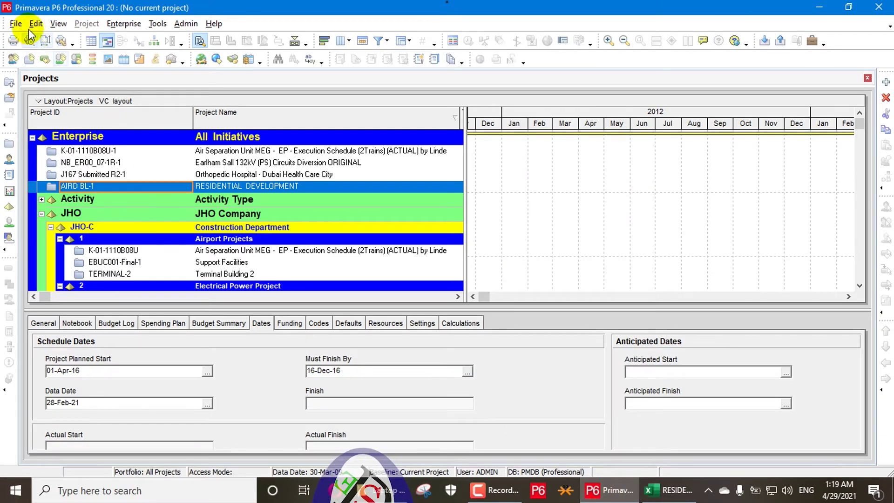
pyautogui.click(16, 24)
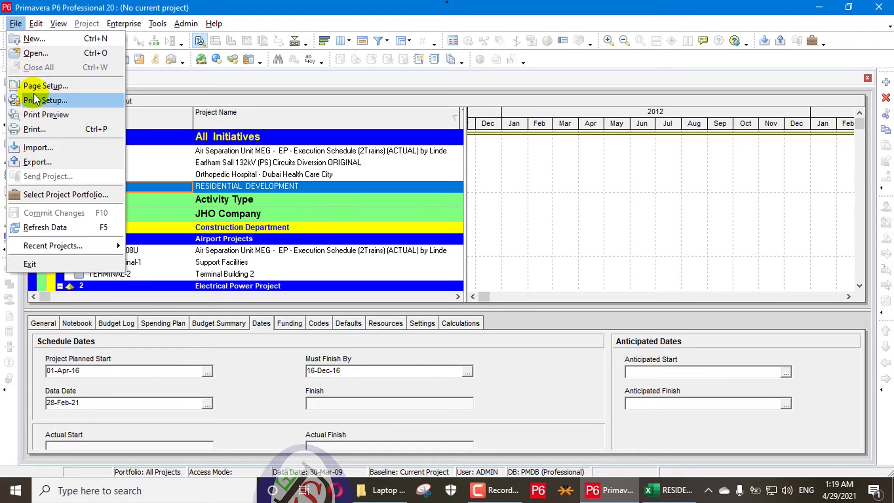
pyautogui.click(43, 146)
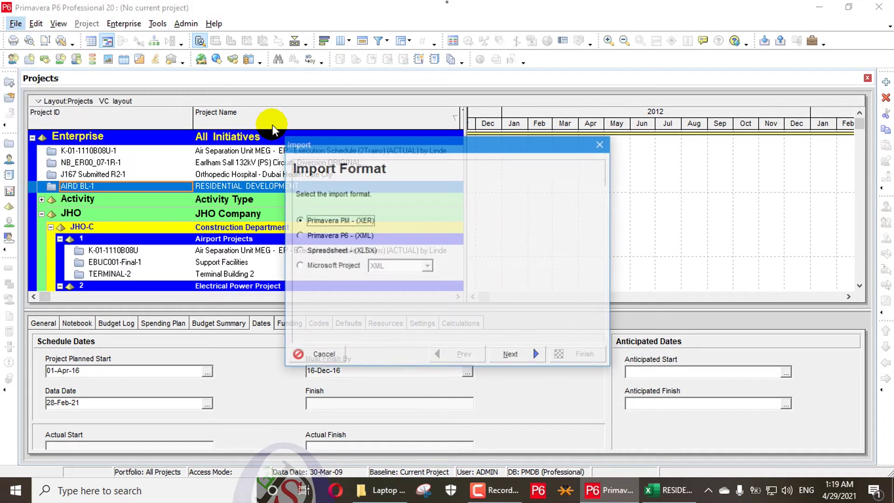
pyautogui.click(329, 269)
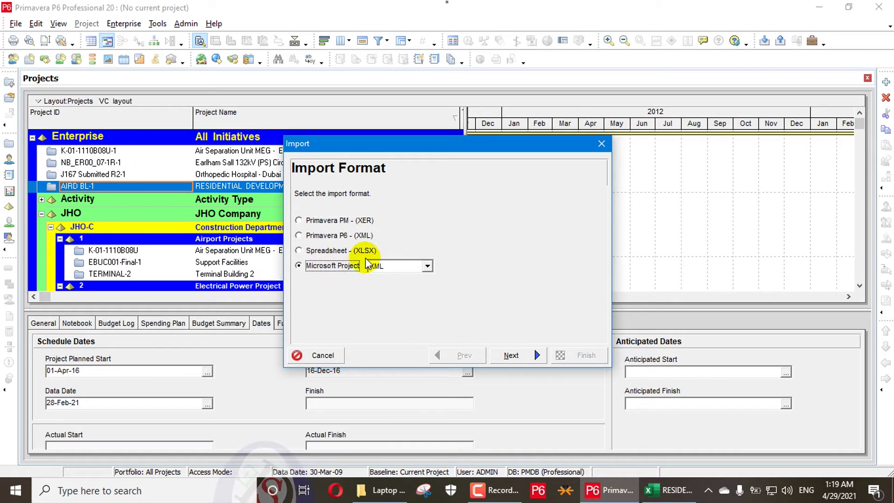
pyautogui.click(408, 266)
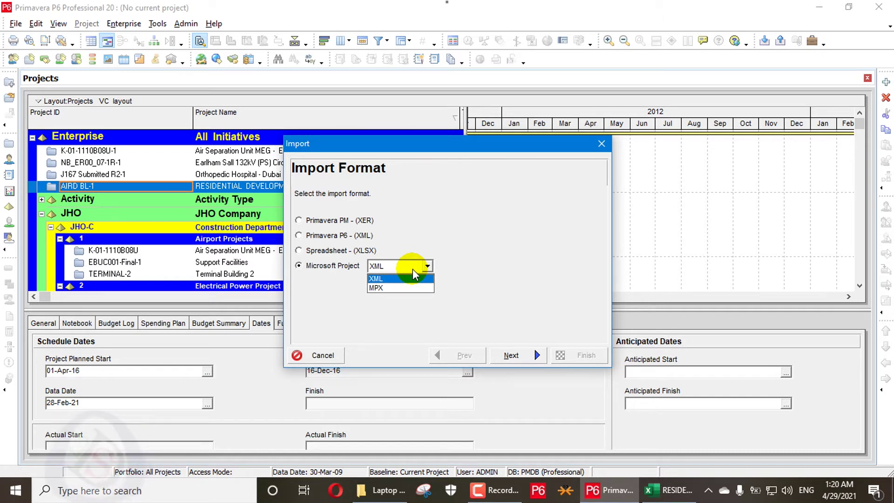
pyautogui.click(399, 278)
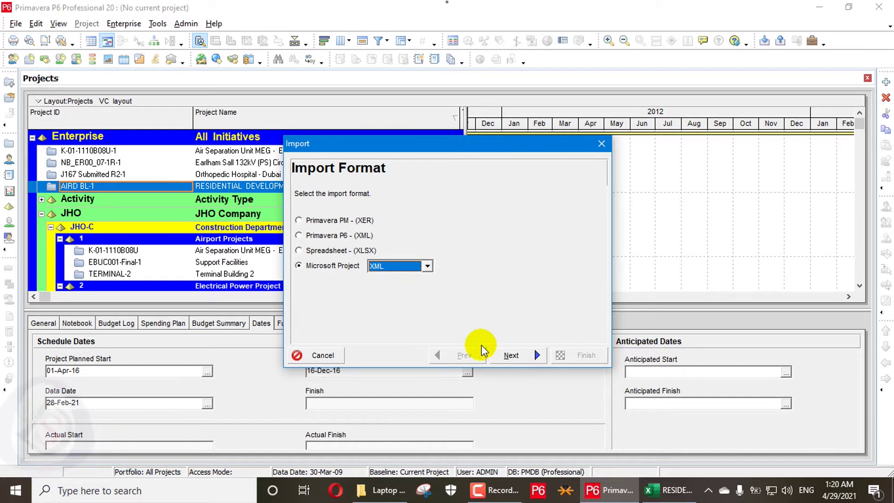
pyautogui.click(512, 355)
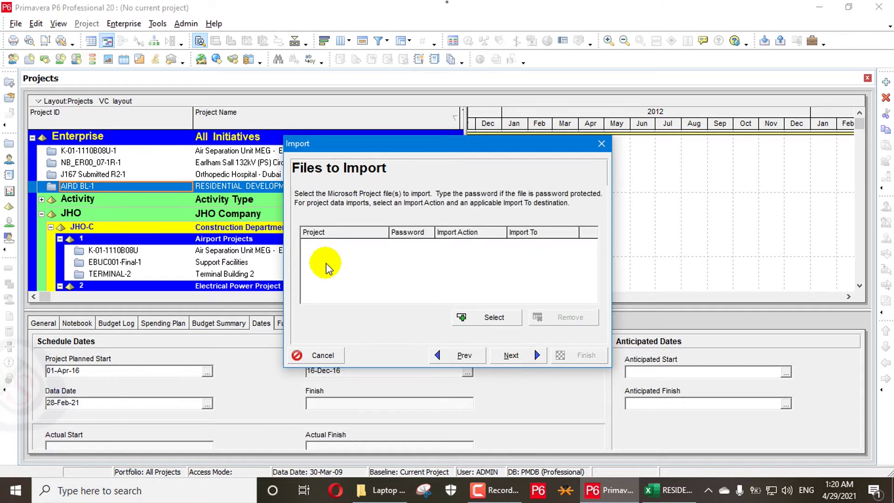
# Step: Select the Project1 XML file on the Desktop for import as a new project under Enterprise
pyautogui.click(492, 317)
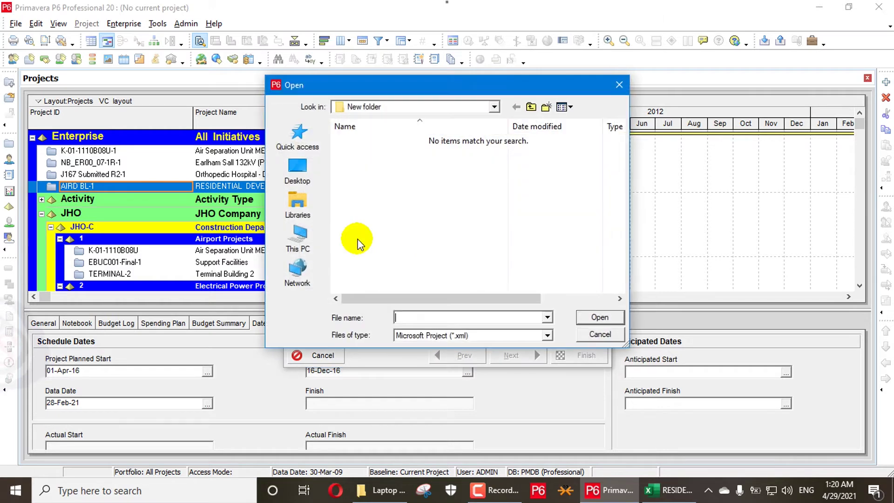
pyautogui.click(300, 174)
pyautogui.scroll(-5, 379, 239)
pyautogui.click(399, 288)
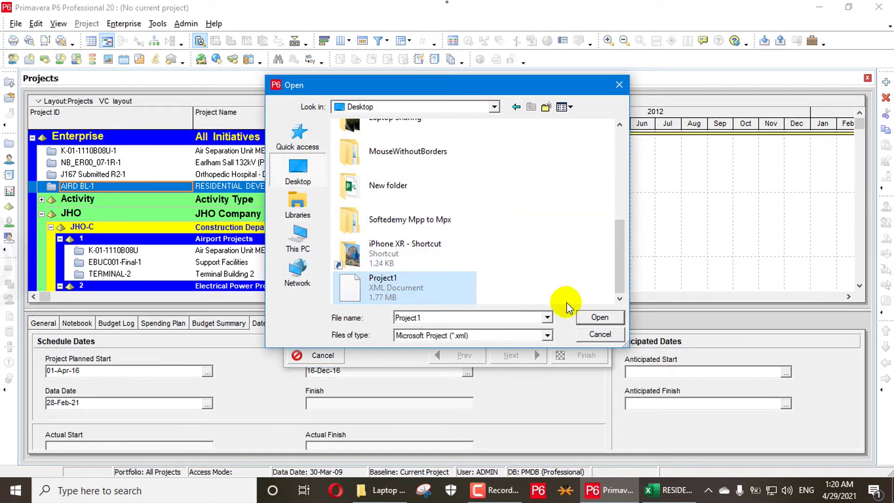
pyautogui.click(592, 318)
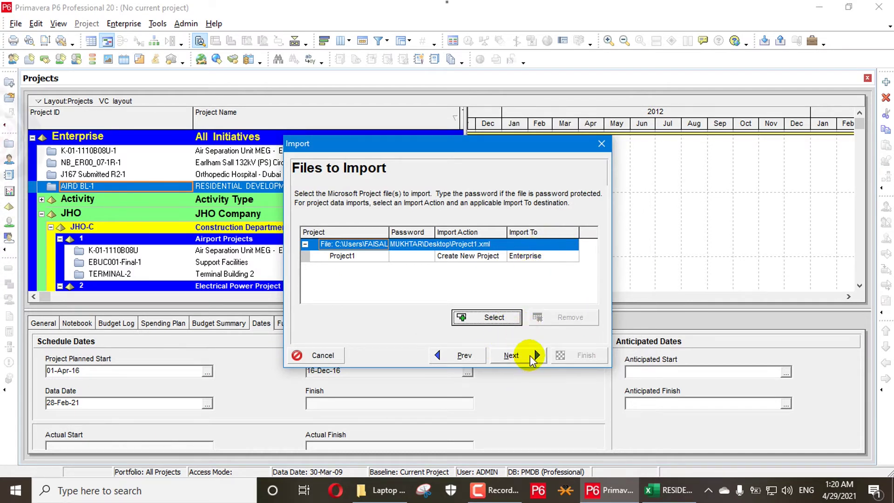
pyautogui.click(530, 355)
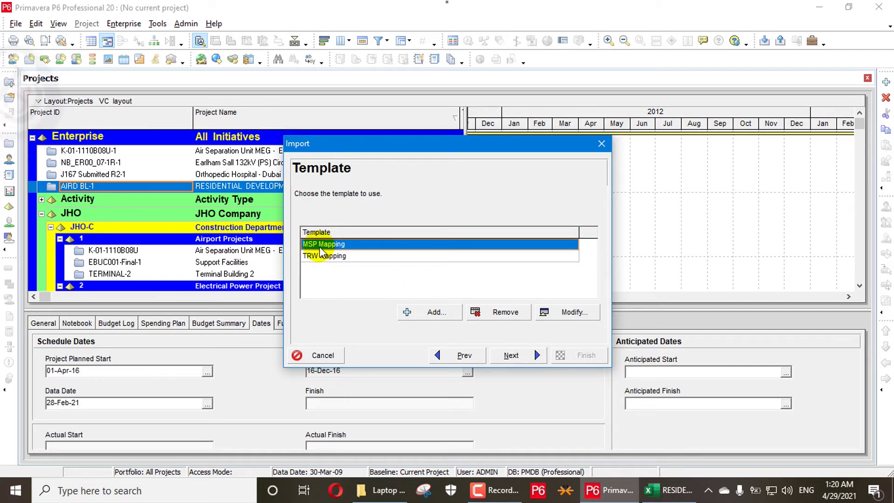
# Step: Review the MSP Mapping template's settings, run the import with that template, and close the wizard
pyautogui.click(569, 312)
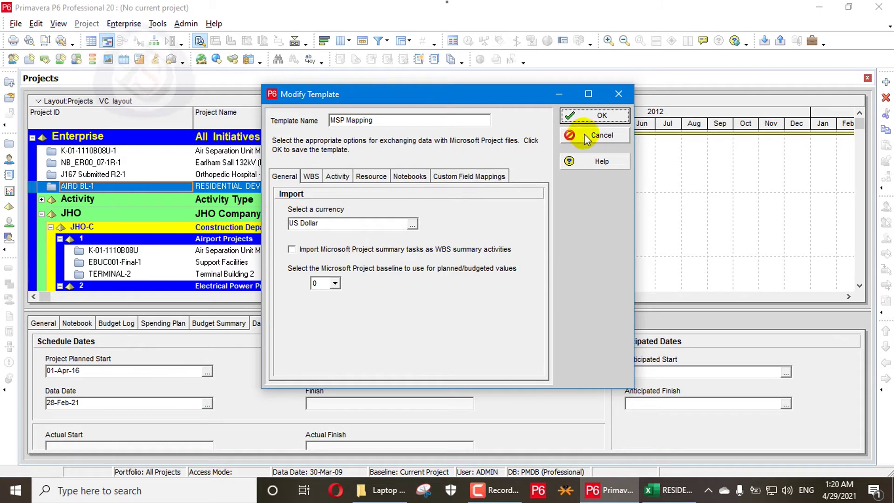
pyautogui.click(598, 116)
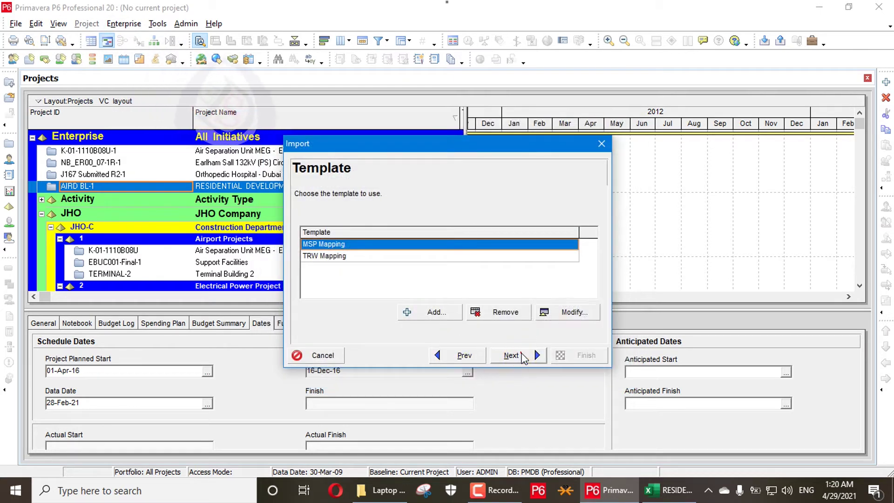
pyautogui.click(522, 355)
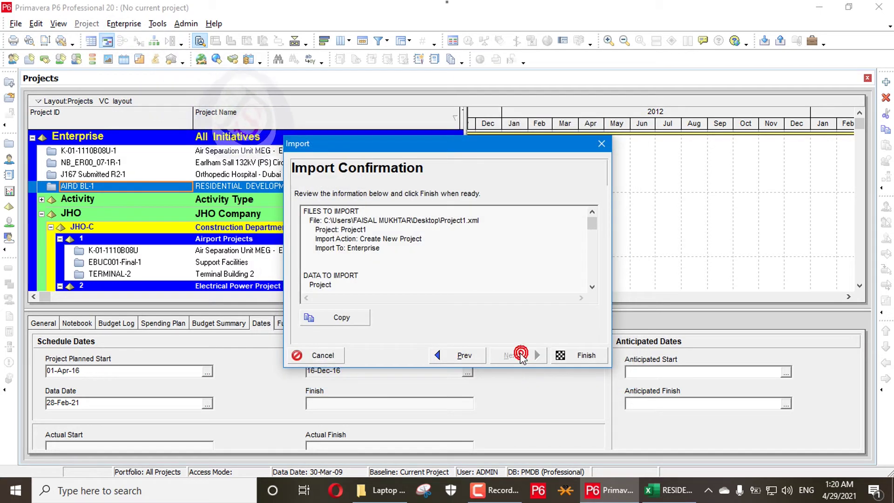
pyautogui.click(580, 349)
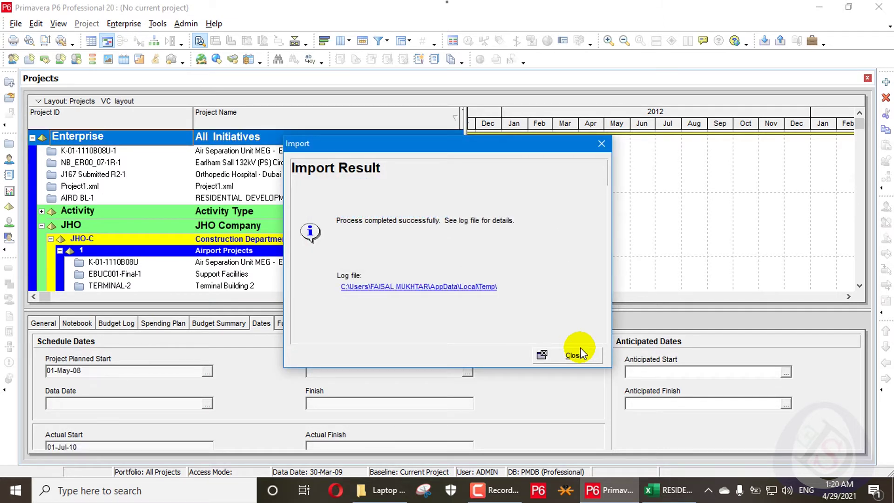
pyautogui.click(578, 355)
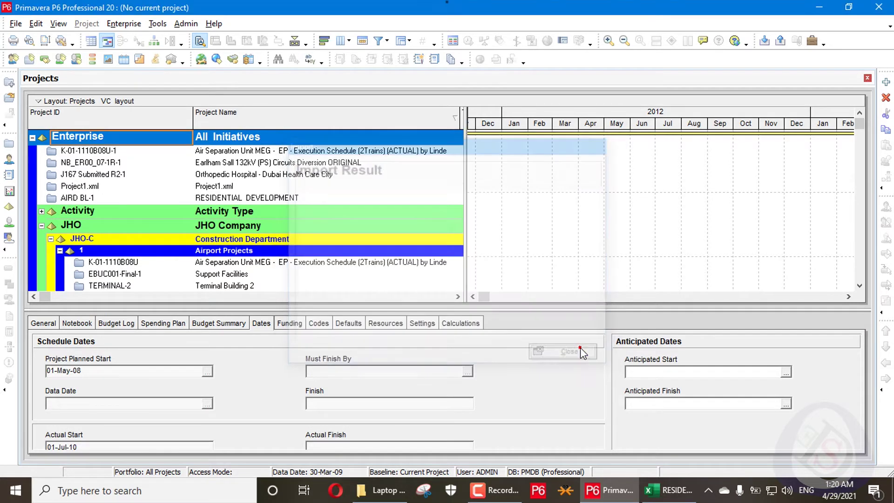
# Step: Open the imported Project1.xml project and expand all levels of its WBS
pyautogui.rightClick(95, 189)
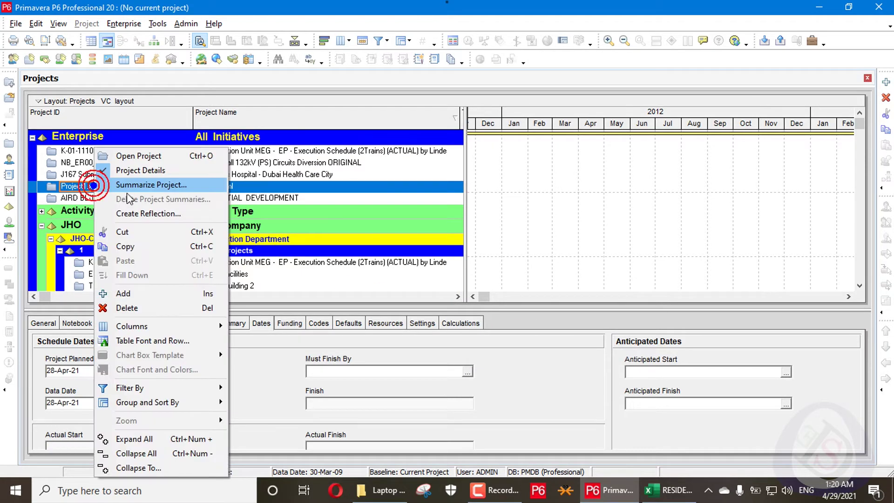
pyautogui.click(161, 157)
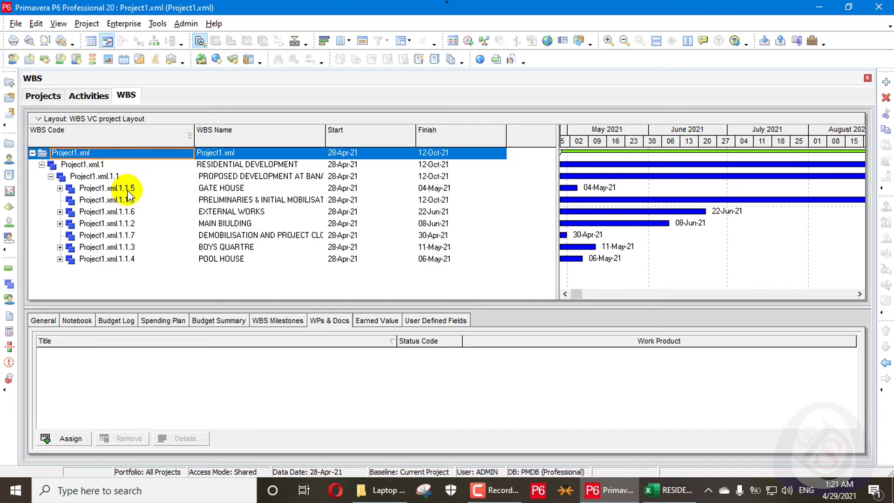
pyautogui.rightClick(146, 150)
pyautogui.click(221, 365)
pyautogui.click(262, 228)
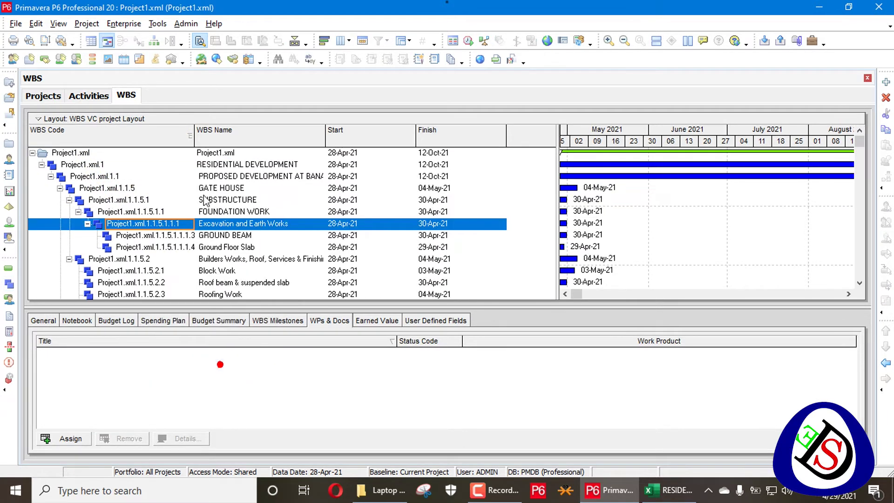
pyautogui.scroll(-15, 173, 179)
pyautogui.scroll(3, 174, 167)
# Step: Collapse the WBS grouping bands to WBS Level 2, then Level 3, and finally leave them at WBS Level 4
pyautogui.rightClick(178, 138)
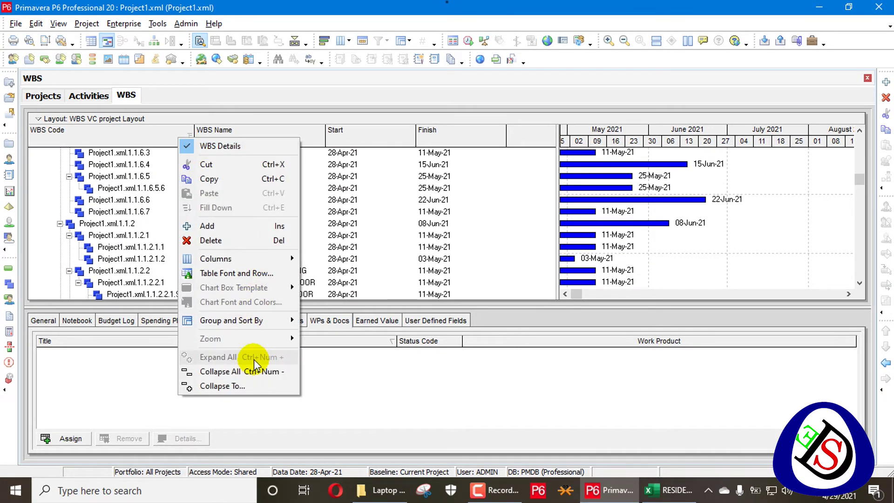
pyautogui.click(232, 385)
pyautogui.click(378, 234)
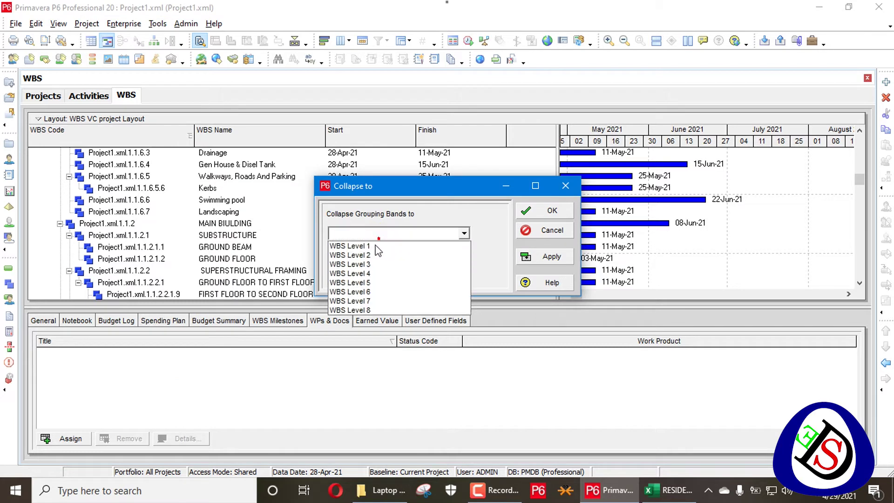
pyautogui.click(373, 255)
pyautogui.click(549, 257)
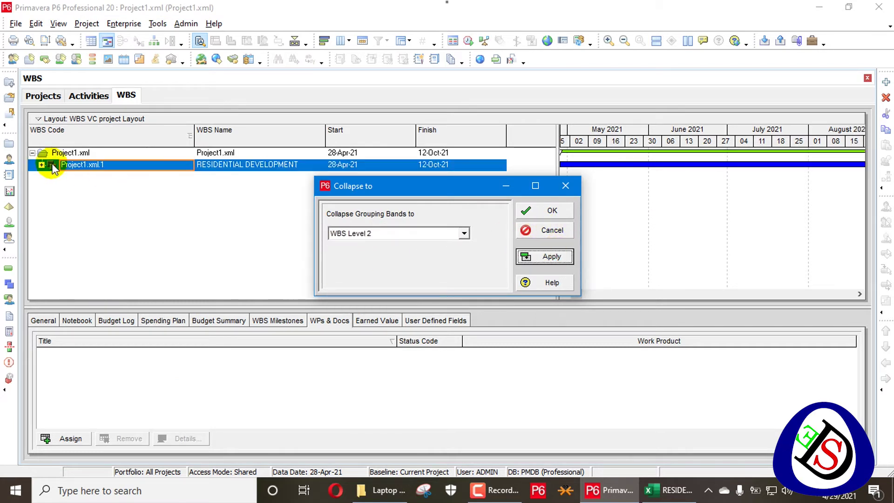
pyautogui.click(345, 234)
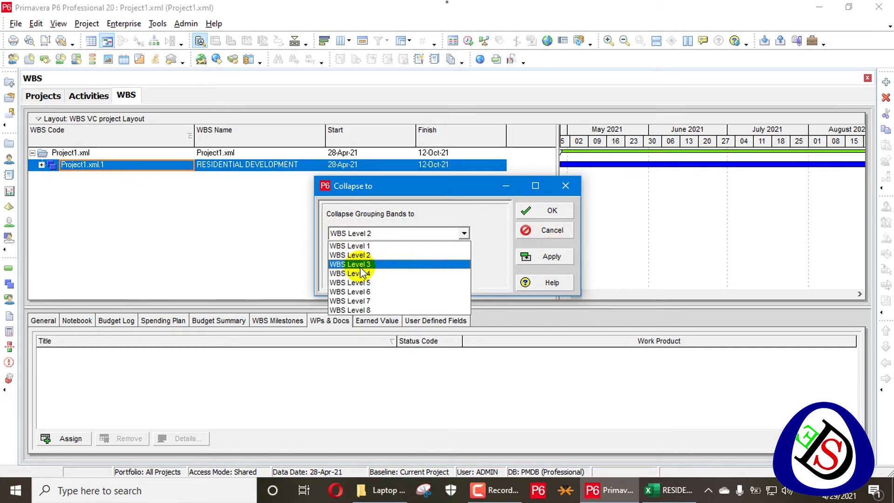
pyautogui.click(353, 262)
pyautogui.click(565, 258)
pyautogui.click(551, 256)
pyautogui.click(441, 235)
pyautogui.click(409, 263)
pyautogui.click(528, 262)
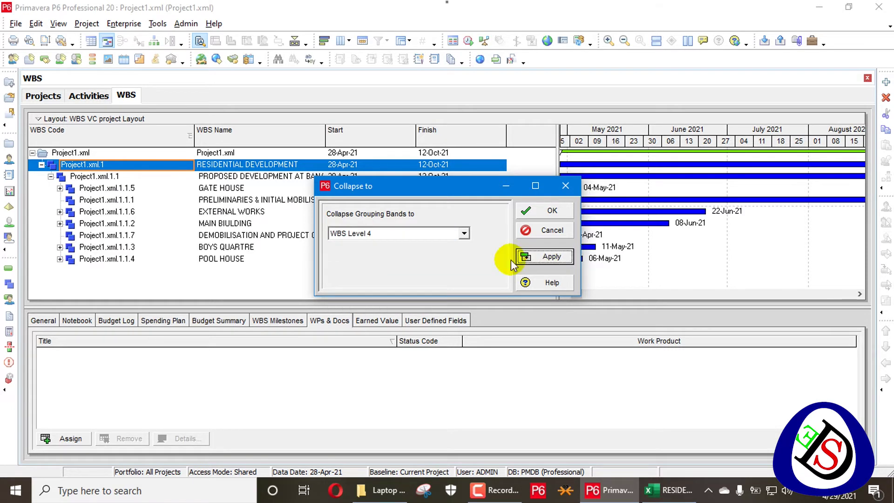
pyautogui.click(565, 186)
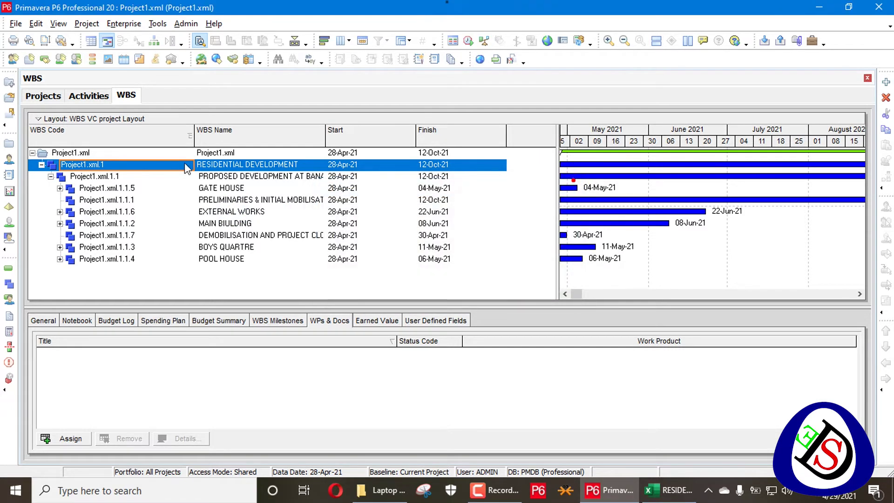
# Step: Move the GATE HOUSE WBS element down the list until it sits directly below POOL HOUSE
pyautogui.click(121, 184)
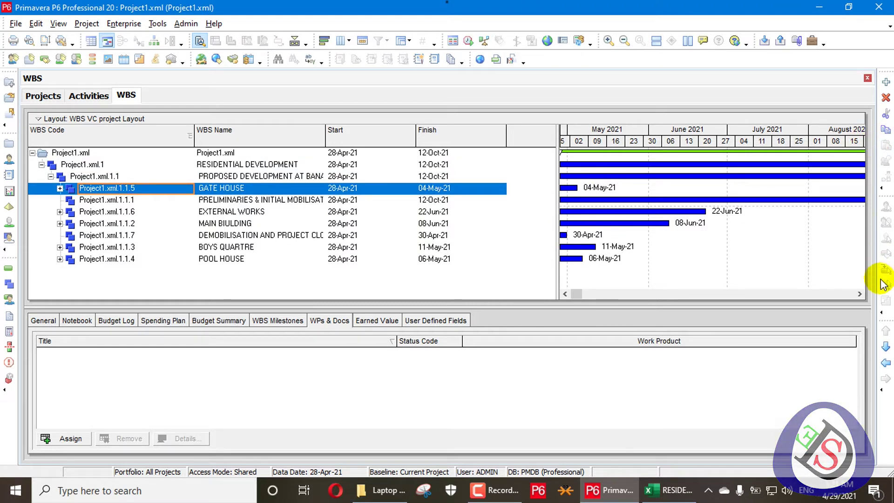
pyautogui.click(886, 347)
pyautogui.click(886, 347)
pyautogui.click(886, 347)
pyautogui.click(886, 347)
pyautogui.click(886, 346)
pyautogui.click(886, 346)
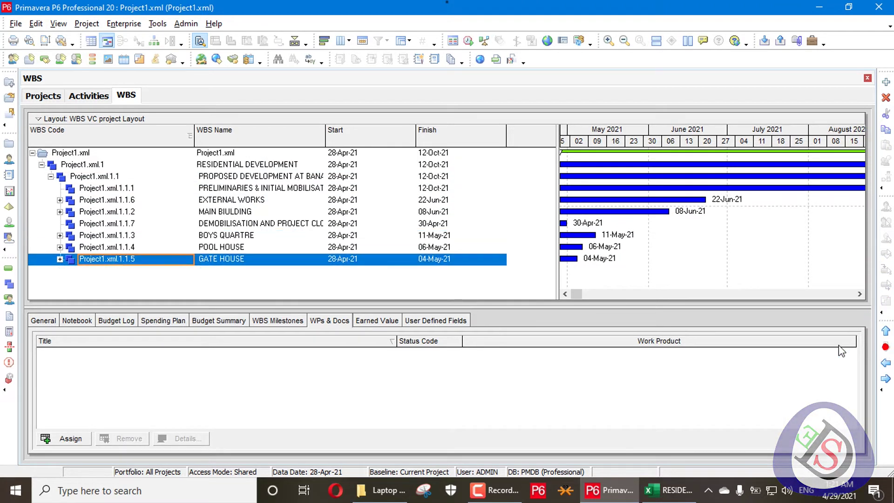
# Step: Move the EXTERNAL WORKS WBS element down the list until it sits directly below GATE HOUSE
pyautogui.click(142, 200)
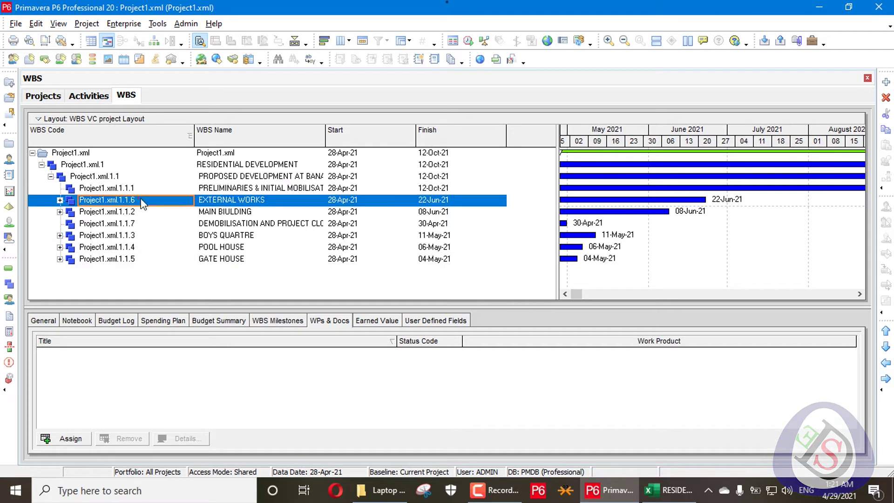
pyautogui.click(886, 347)
pyautogui.click(886, 347)
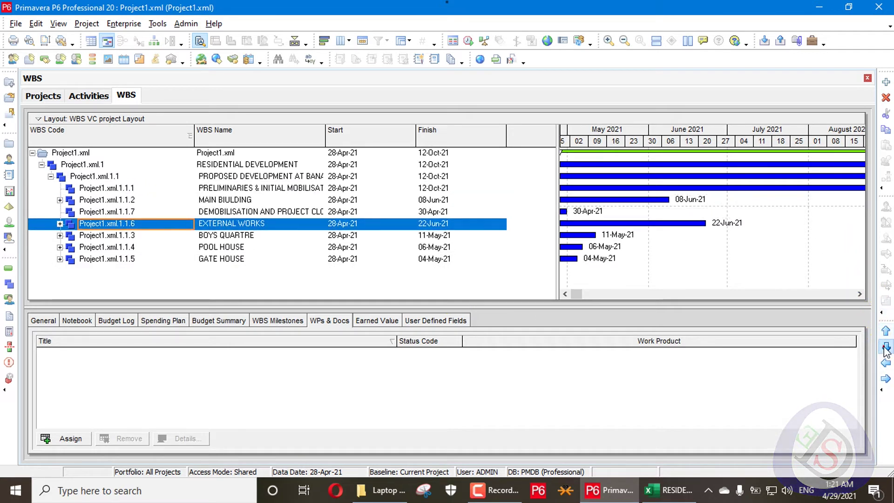
pyautogui.click(886, 346)
pyautogui.click(887, 347)
pyautogui.click(886, 347)
# Step: Move the DEMOBILISATION AND PROJECT CLOSE-out WBS element down to the end, directly below EXTERNAL WORKS
pyautogui.click(201, 211)
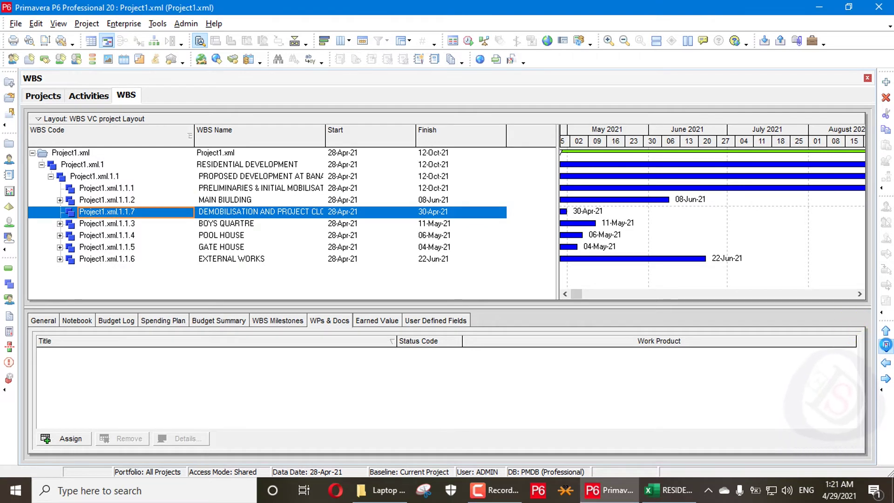
pyautogui.click(886, 346)
pyautogui.click(886, 347)
pyautogui.click(886, 347)
pyautogui.click(886, 347)
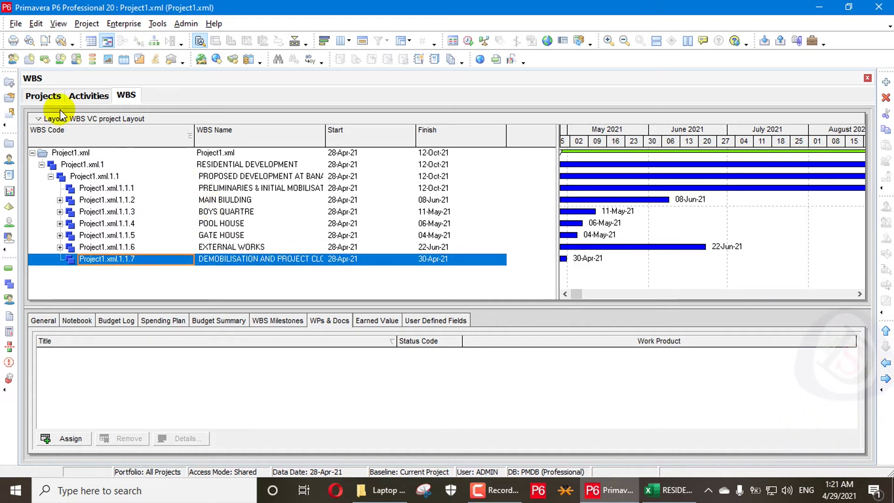
# Step: Examine the imported project's activities under their WBS headings, from PRELIMINARIES & INITIAL MOBILISATION to the main building's substructure
pyautogui.click(43, 96)
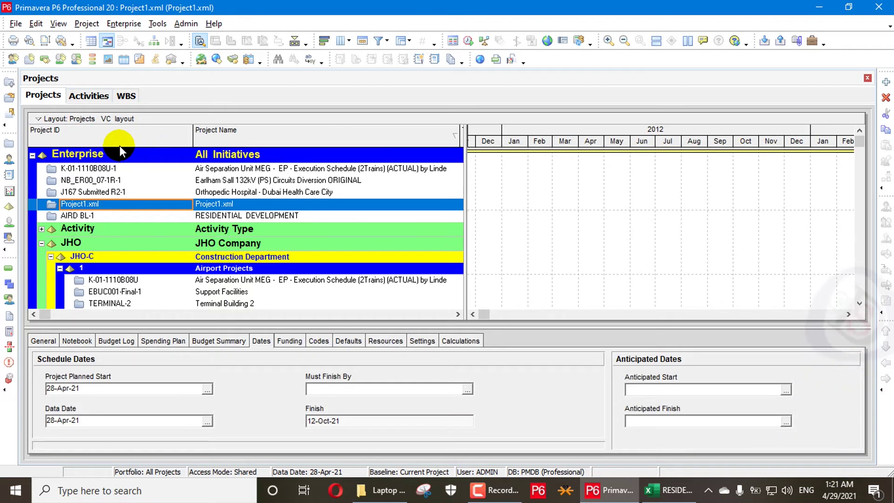
pyautogui.click(87, 96)
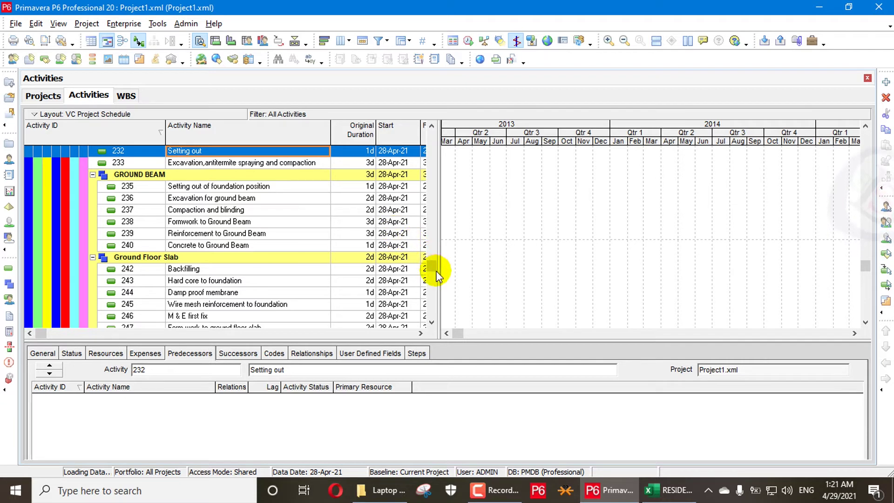
pyautogui.moveTo(436, 270); pyautogui.dragTo(432, 129)
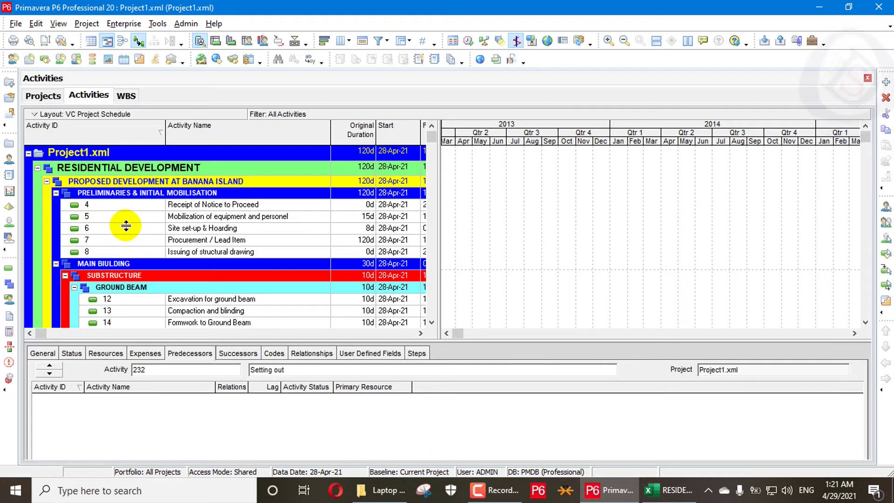
pyautogui.scroll(-2, 192, 200)
pyautogui.scroll(2, 193, 195)
pyautogui.scroll(-3, 194, 195)
pyautogui.scroll(1, 199, 169)
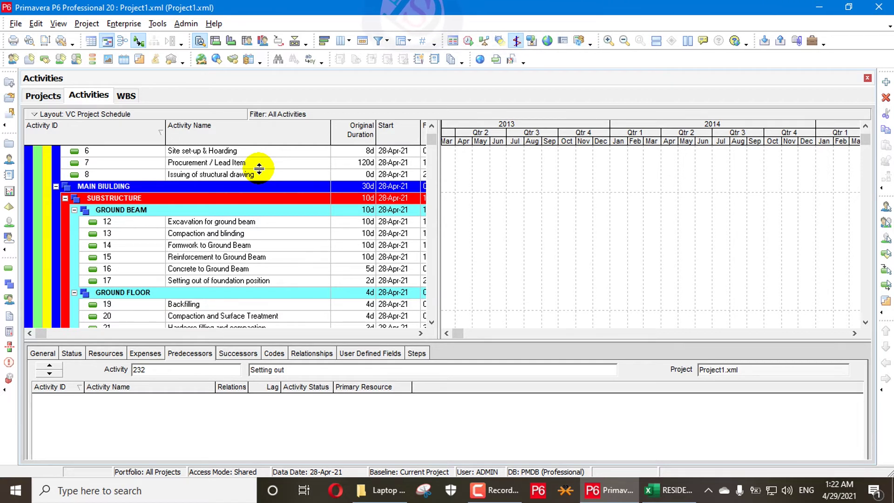
pyautogui.click(43, 95)
pyautogui.click(109, 192)
pyautogui.rightClick(120, 193)
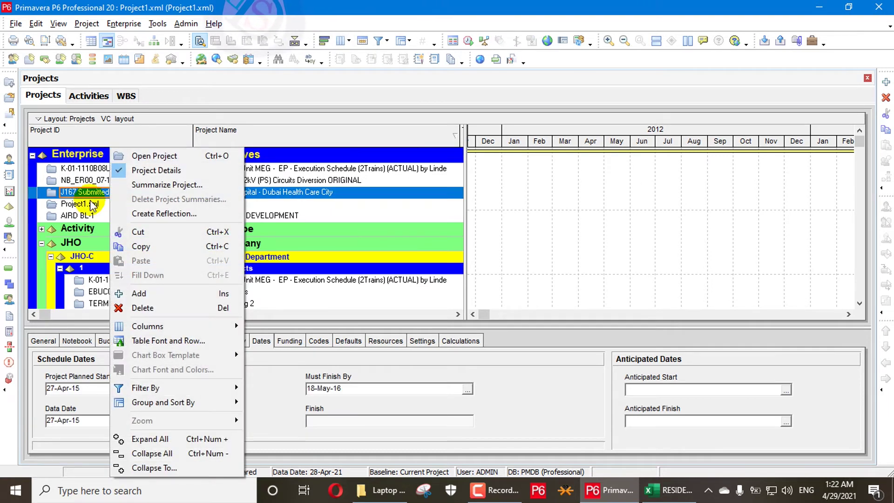
pyautogui.click(88, 203)
pyautogui.rightClick(89, 203)
pyautogui.click(122, 308)
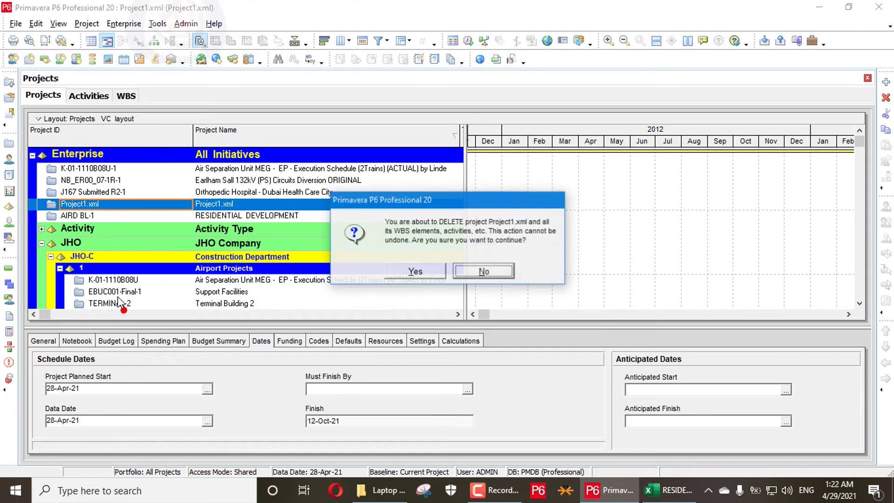
pyautogui.click(467, 274)
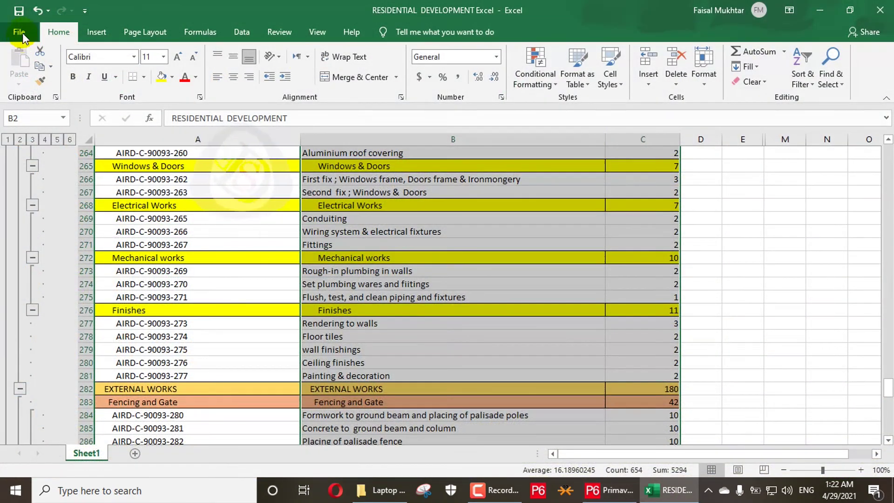
# Step: Switch to Primavera P6 and check which Microsoft Project file types the import wizard offers
pyautogui.click(609, 490)
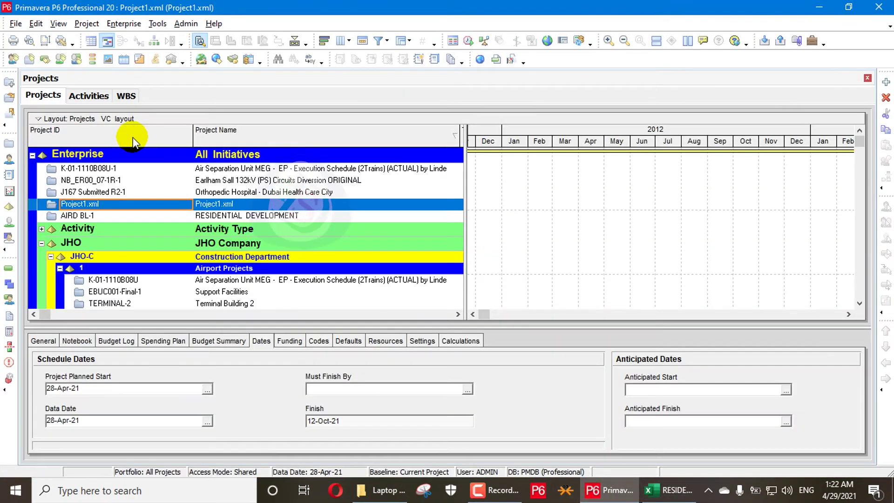
pyautogui.click(27, 23)
pyautogui.click(37, 115)
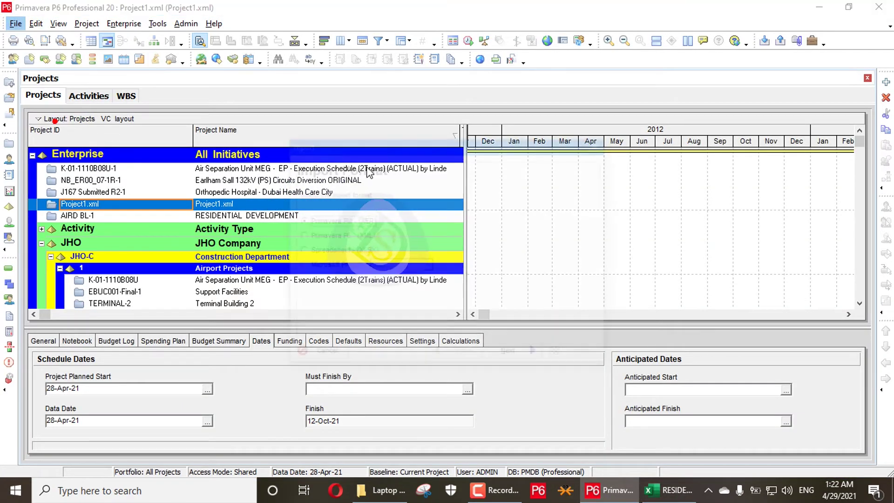
pyautogui.click(385, 269)
pyautogui.click(426, 266)
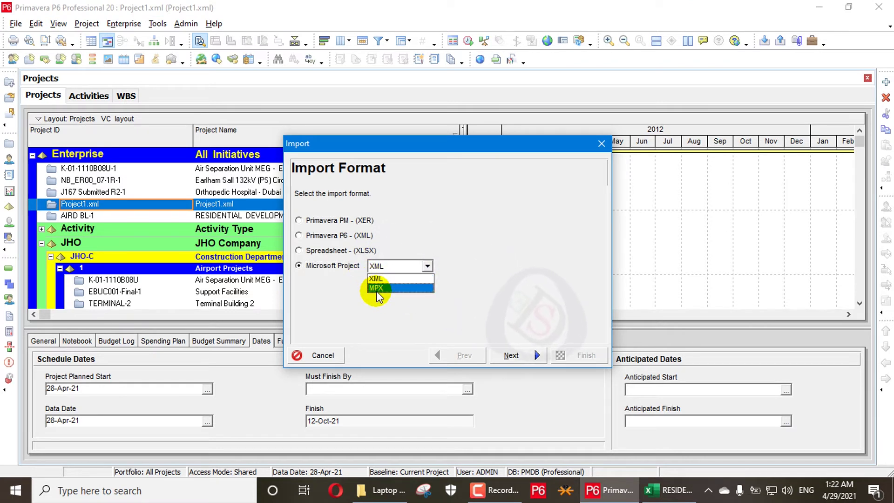
pyautogui.click(465, 277)
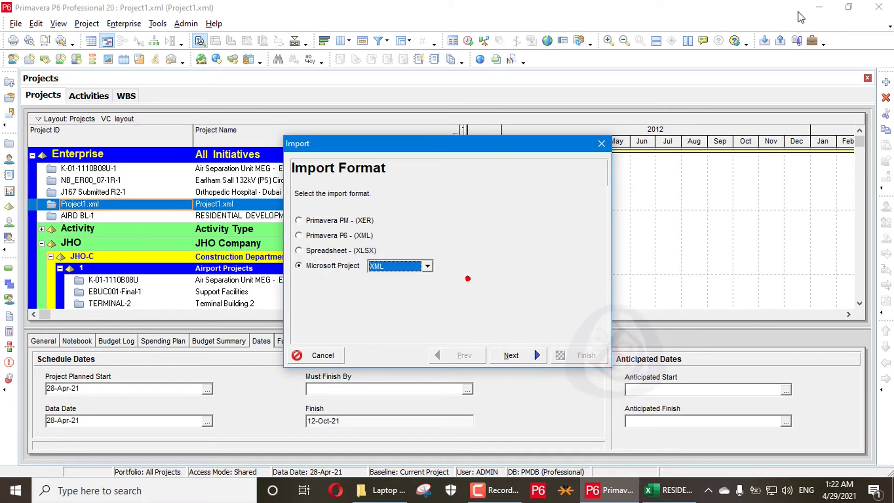
# Step: Switch to the desktop and locate the Mpp Project file in New folder
pyautogui.click(818, 8)
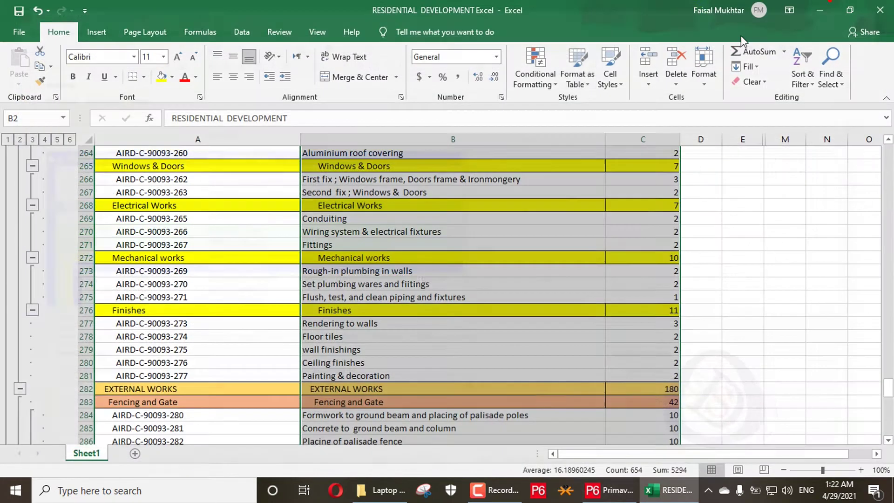
pyautogui.click(819, 10)
pyautogui.click(211, 93)
pyautogui.doubleClick(210, 93)
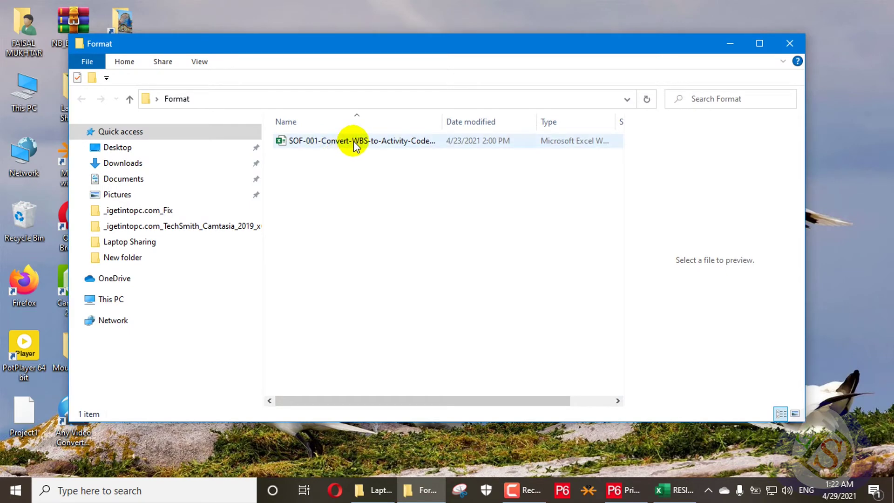
pyautogui.click(789, 43)
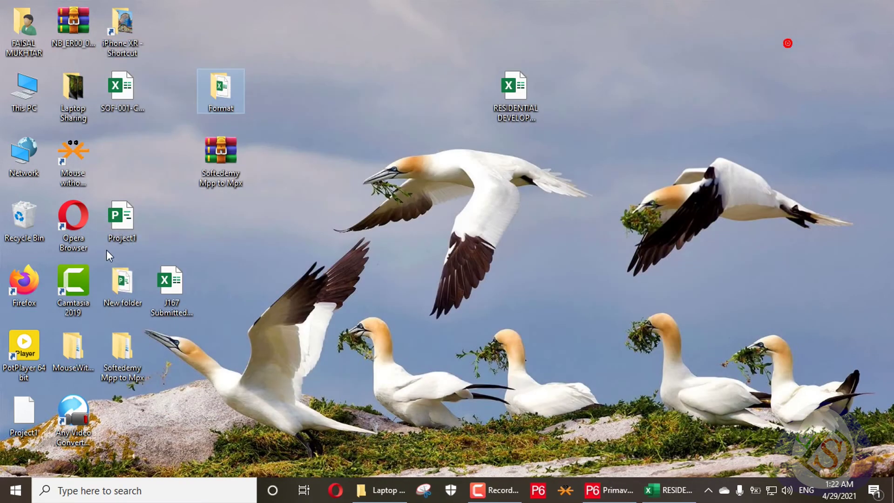
pyautogui.doubleClick(114, 282)
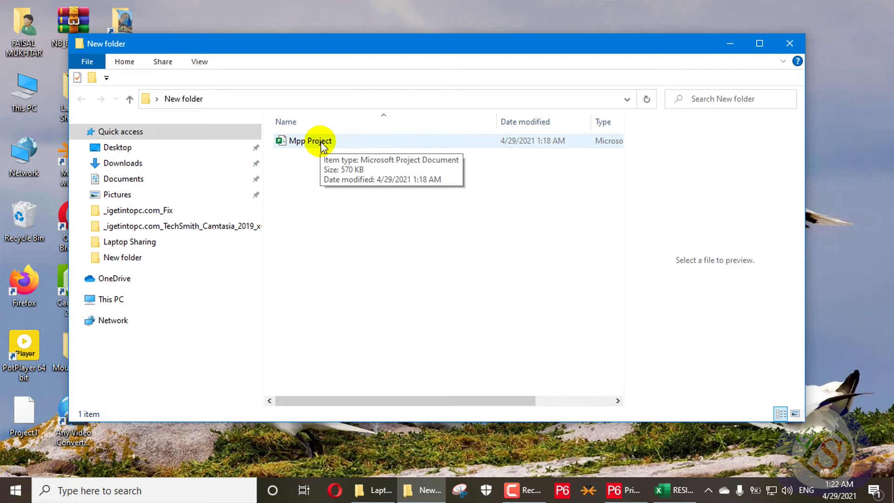
pyautogui.rightClick(342, 2)
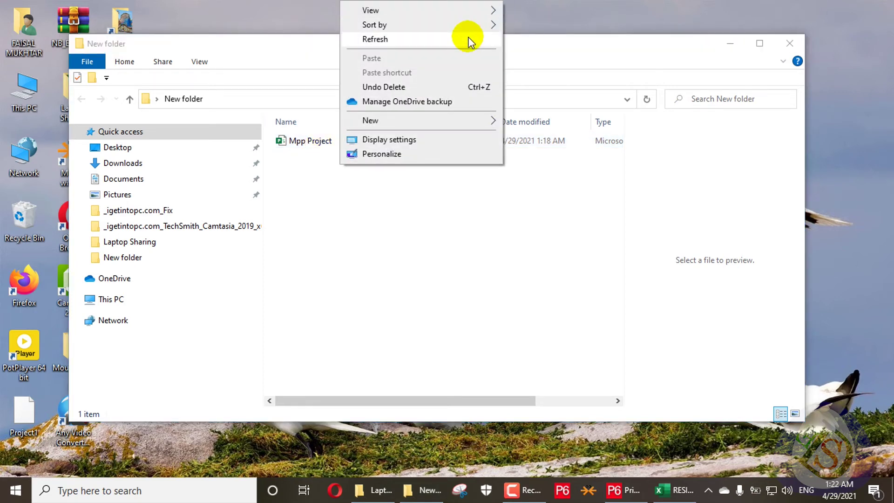
pyautogui.click(467, 37)
pyautogui.click(722, 44)
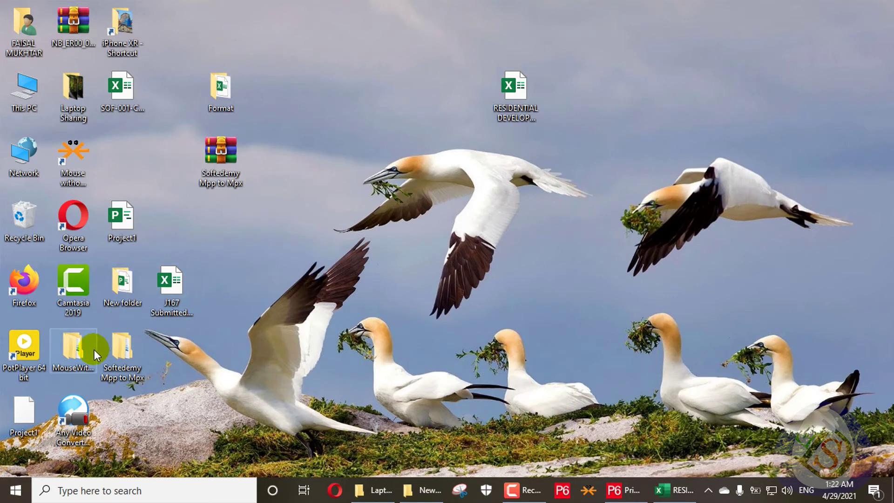
# Step: Extract the Softedemy Mpp to Mpx archive into its own desktop folder, replacing all existing files
pyautogui.click(230, 174)
pyautogui.rightClick(230, 174)
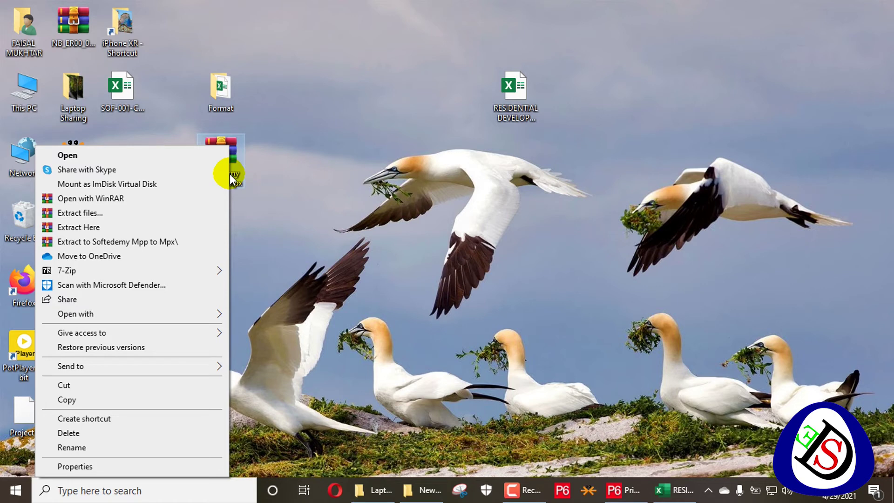
pyautogui.click(155, 242)
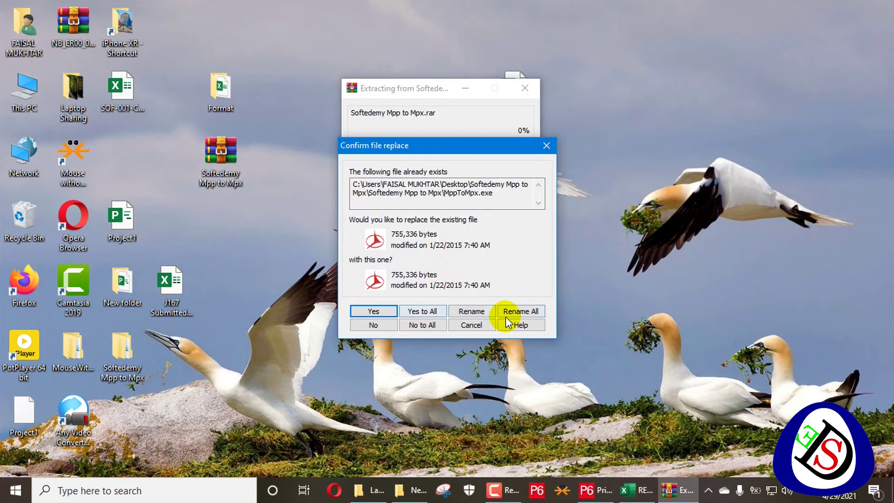
pyautogui.click(429, 313)
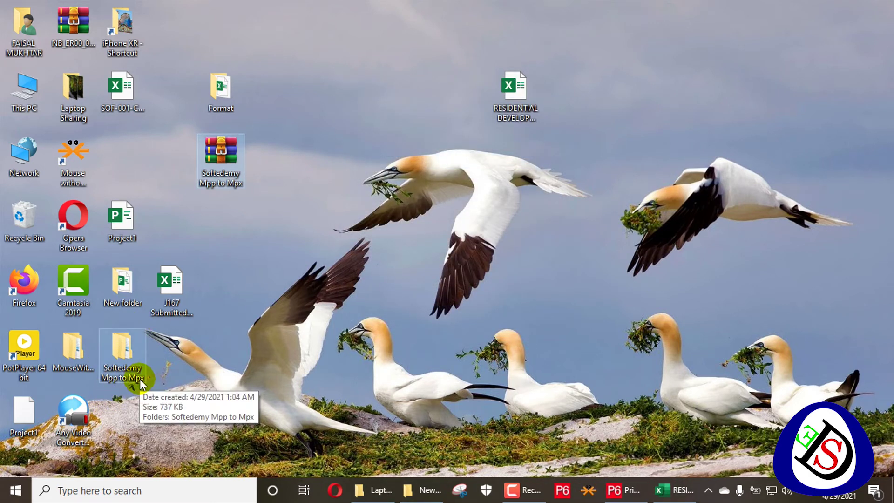
# Step: Launch the MppToMpx converter from the inner extracted Softedemy Mpp to Mpx folder
pyautogui.click(137, 354)
pyautogui.doubleClick(137, 354)
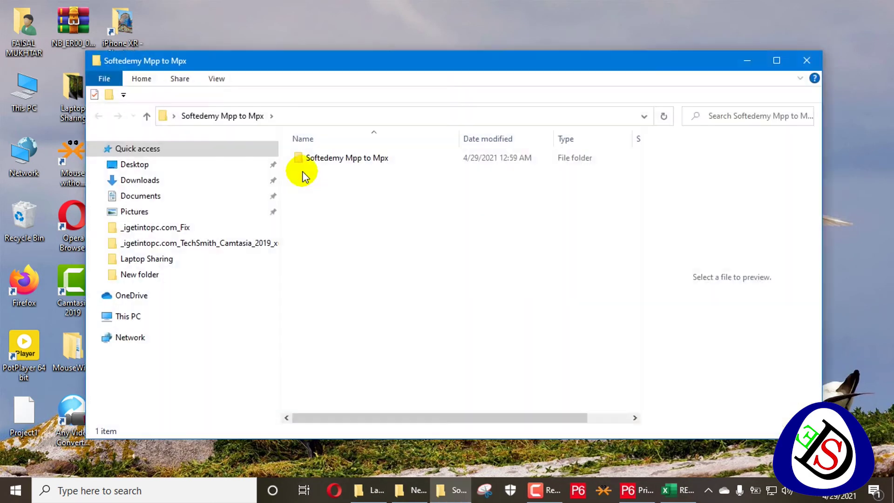
pyautogui.doubleClick(326, 157)
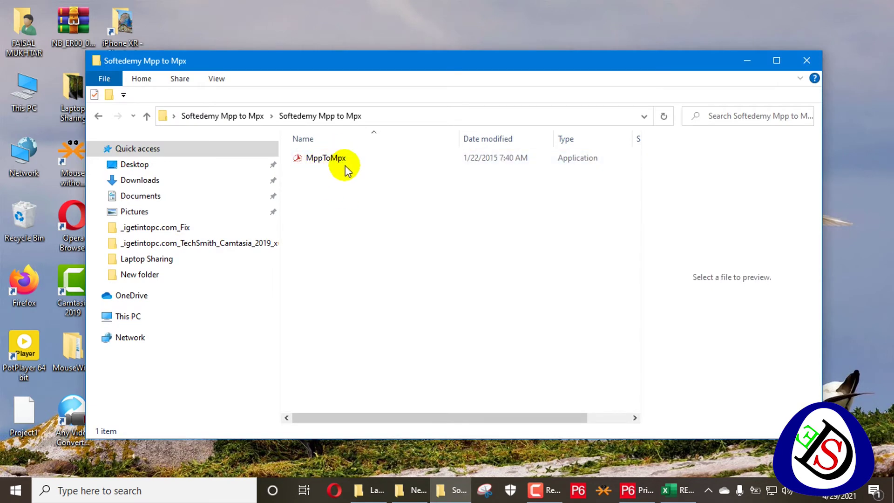
pyautogui.doubleClick(359, 159)
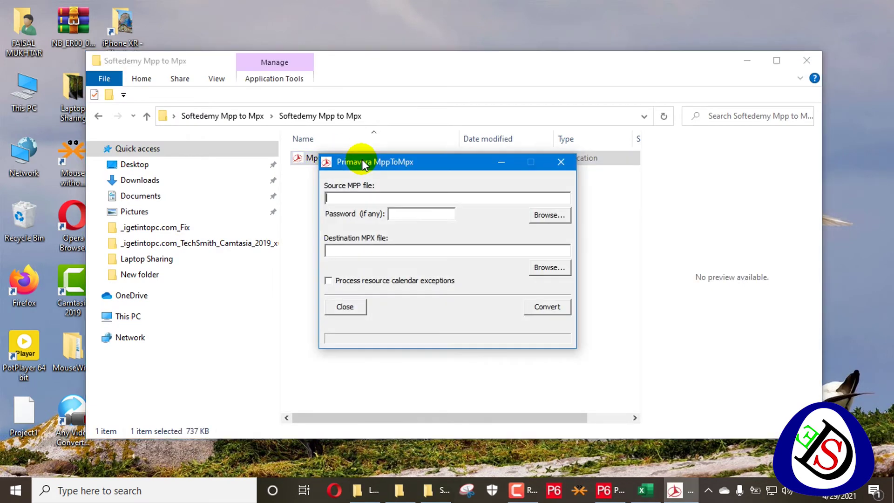
# Step: Select Mpp Project in New folder as the source MPP file and try to convert it to MPX
pyautogui.click(549, 215)
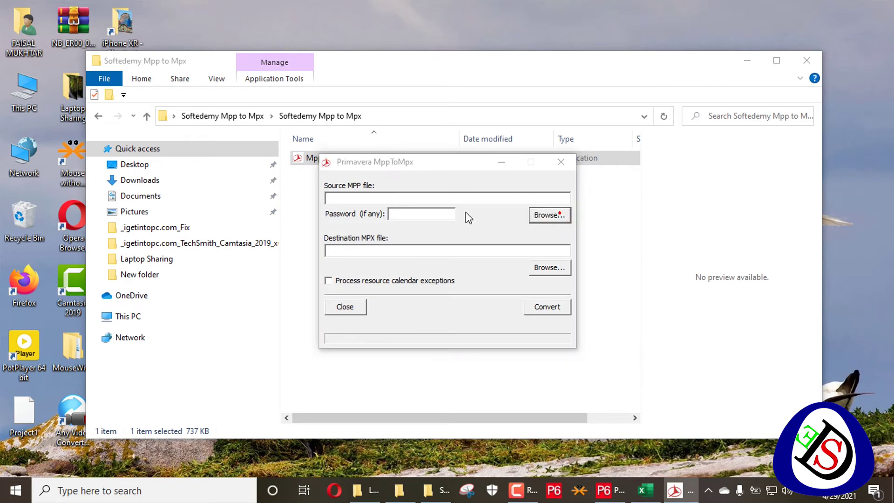
pyautogui.click(618, 88)
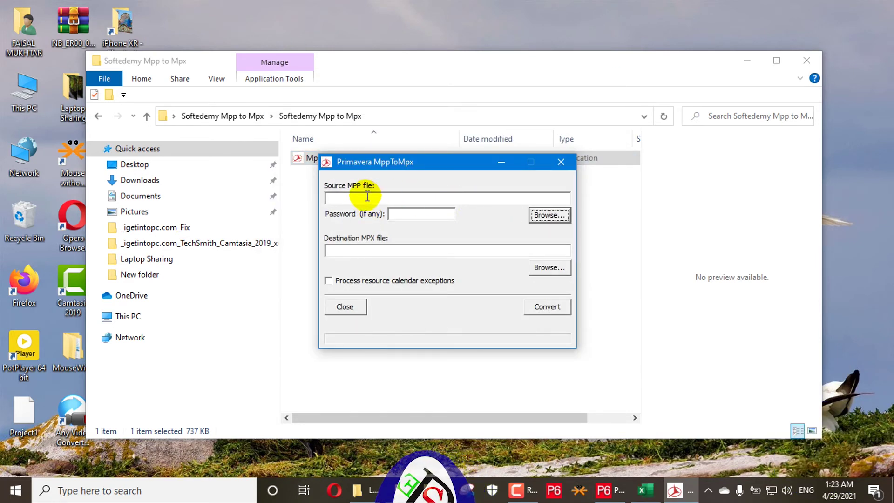
pyautogui.click(538, 215)
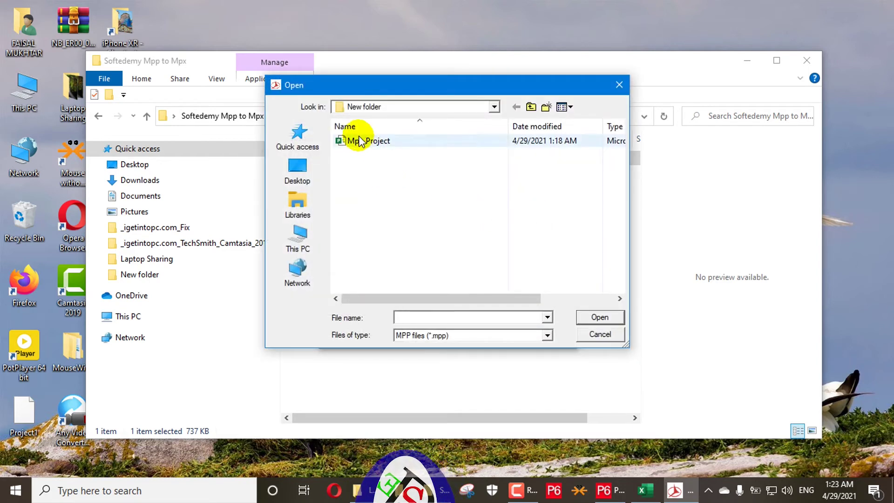
pyautogui.click(375, 143)
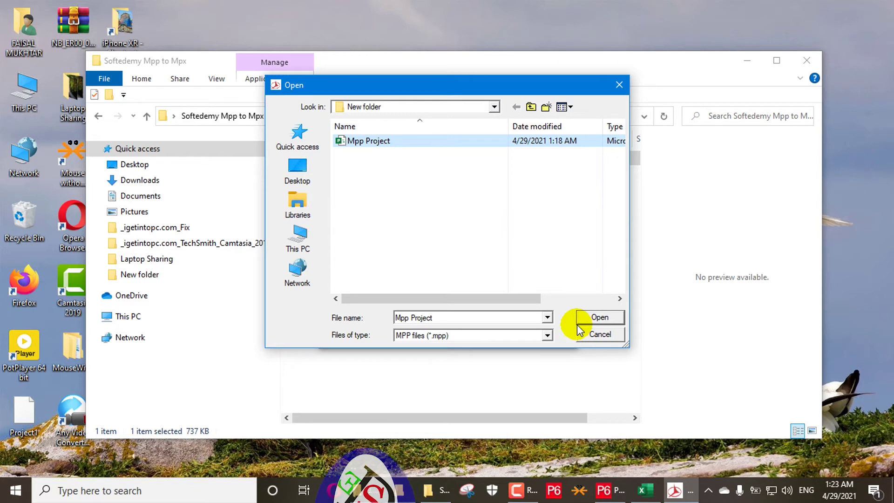
pyautogui.click(595, 317)
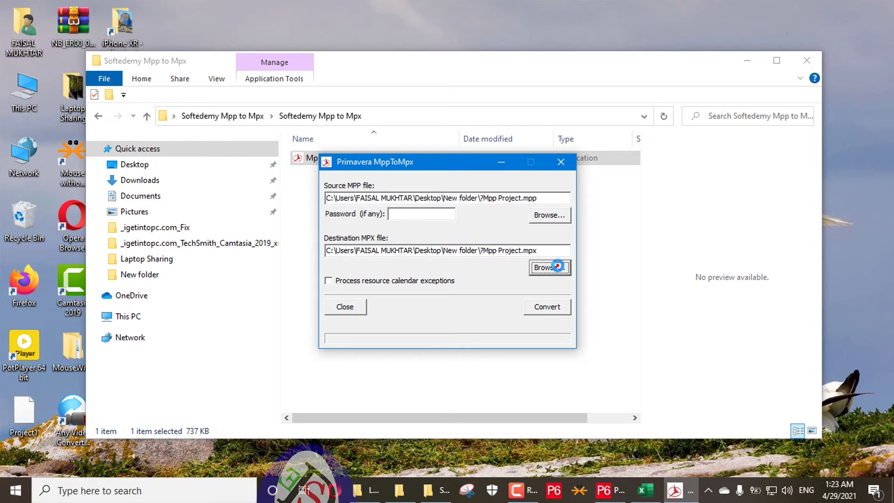
pyautogui.click(554, 267)
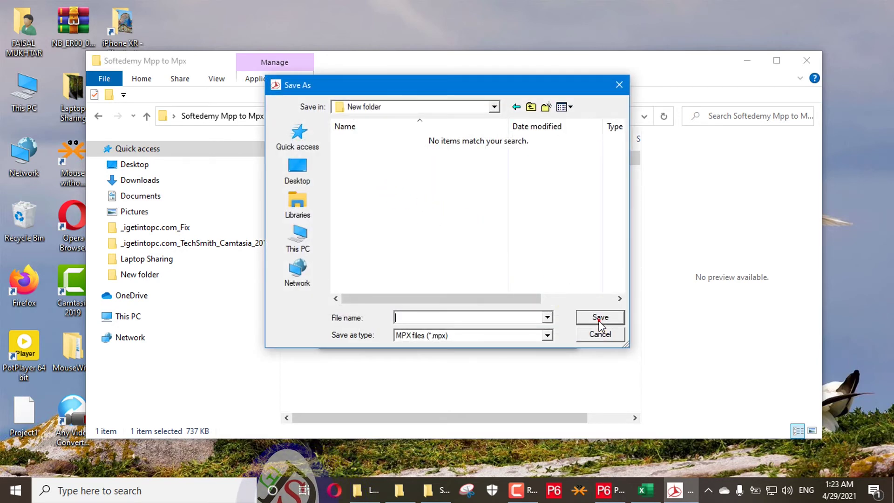
pyautogui.click(618, 85)
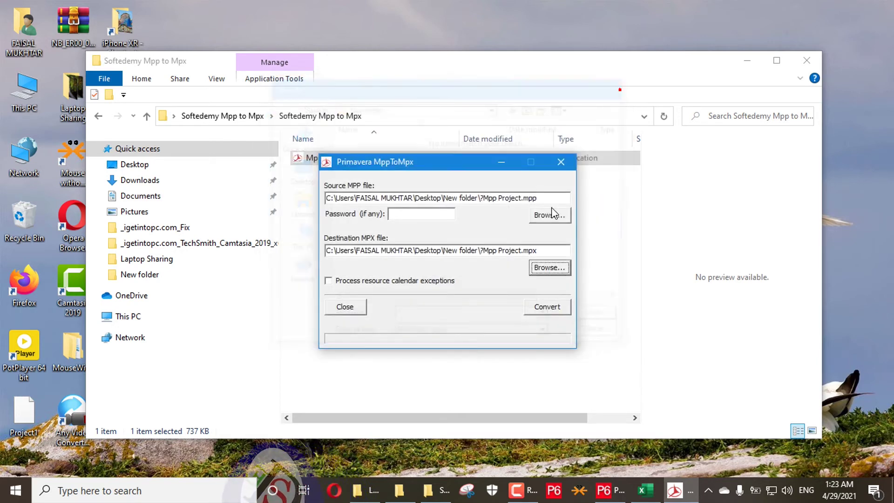
pyautogui.click(553, 309)
pyautogui.click(498, 266)
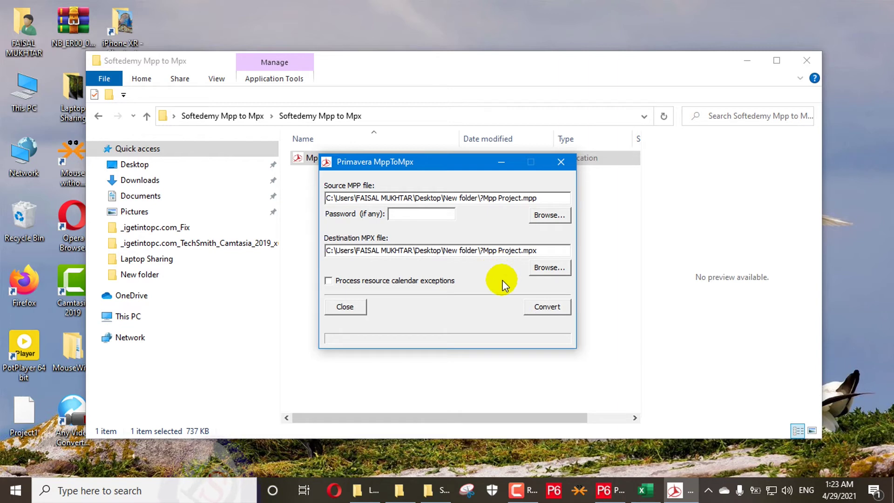
# Step: Convert Project1.mpp in New folder to MPX, then check the folder for the output file
pyautogui.click(549, 307)
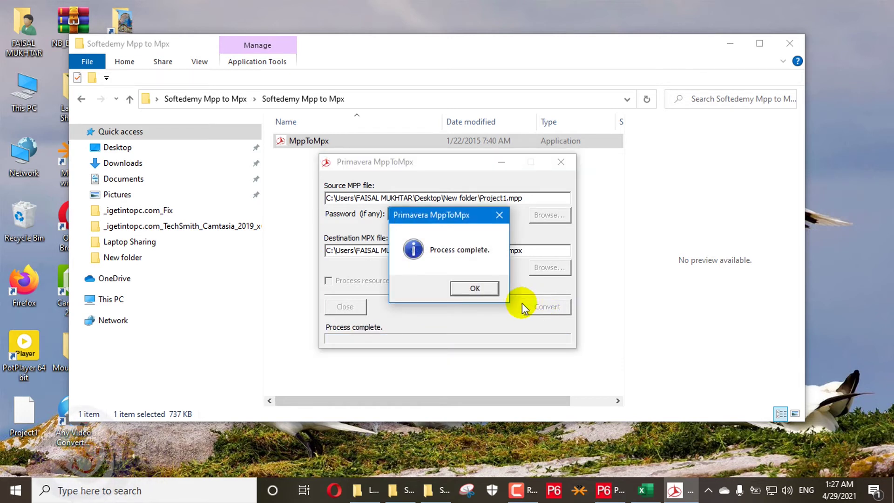
pyautogui.click(485, 288)
pyautogui.click(561, 162)
pyautogui.click(789, 43)
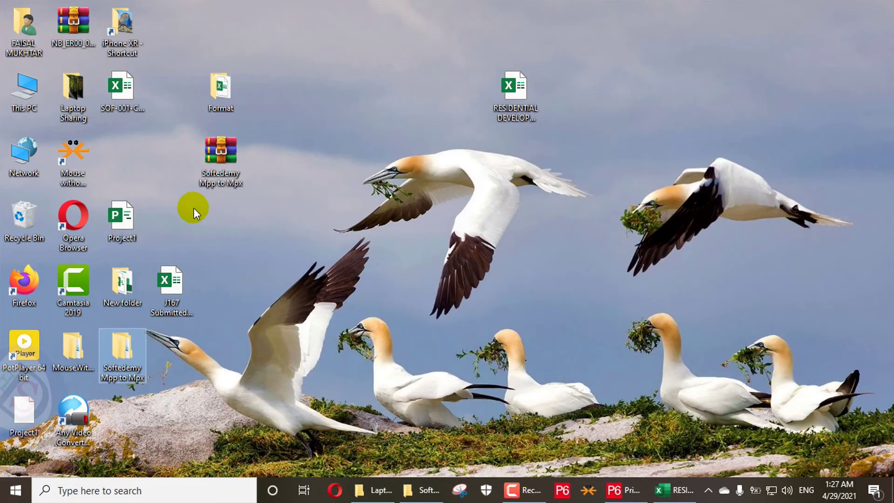
pyautogui.doubleClick(120, 303)
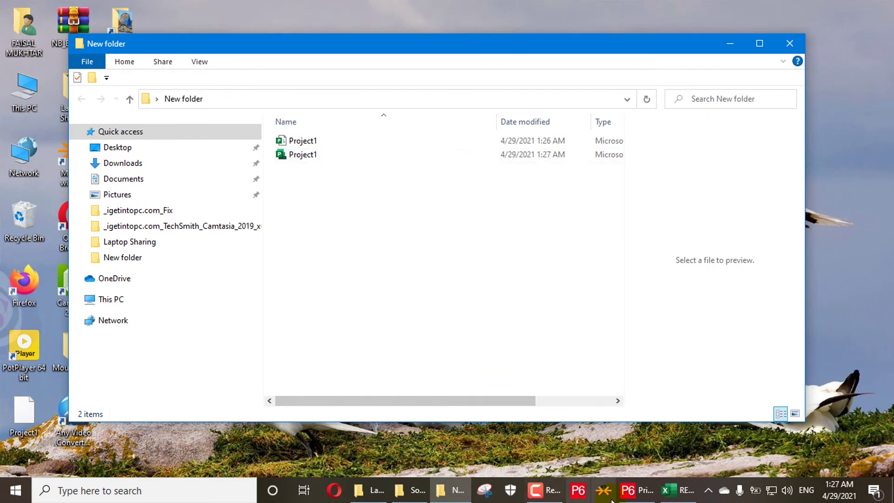
# Step: Switch to Primavera P6 and start an import using the Microsoft Project MPX format, proceeding to the file selection
pyautogui.click(638, 490)
pyautogui.click(16, 23)
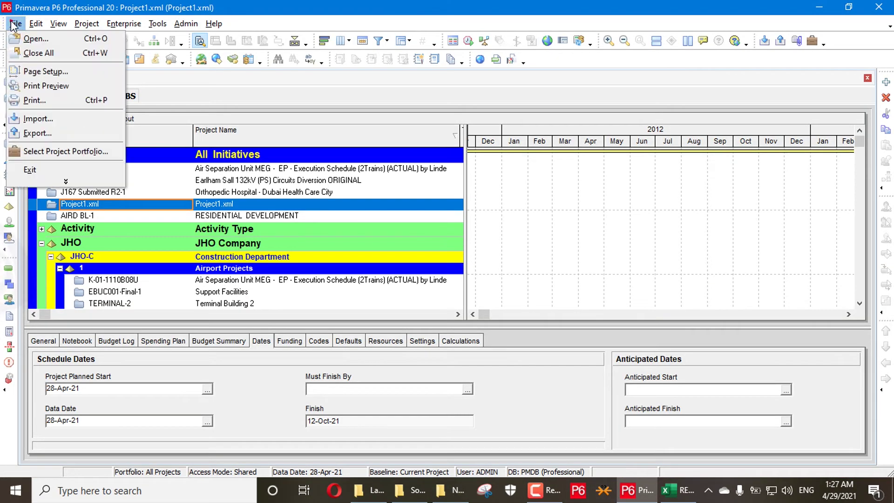
pyautogui.click(61, 123)
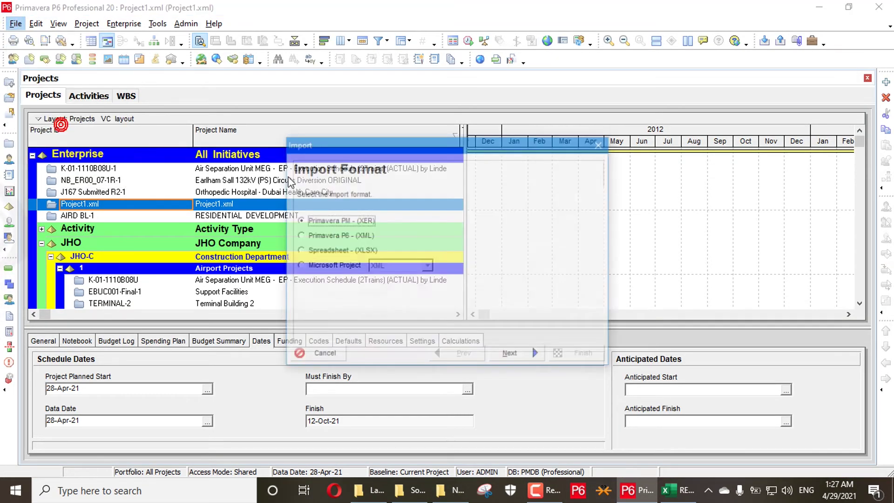
pyautogui.click(313, 269)
pyautogui.click(426, 265)
pyautogui.click(391, 288)
pyautogui.click(519, 355)
pyautogui.click(511, 355)
# Step: Select Project1.mpx in the desktop's New folder as the Microsoft Project file to import
pyautogui.click(487, 317)
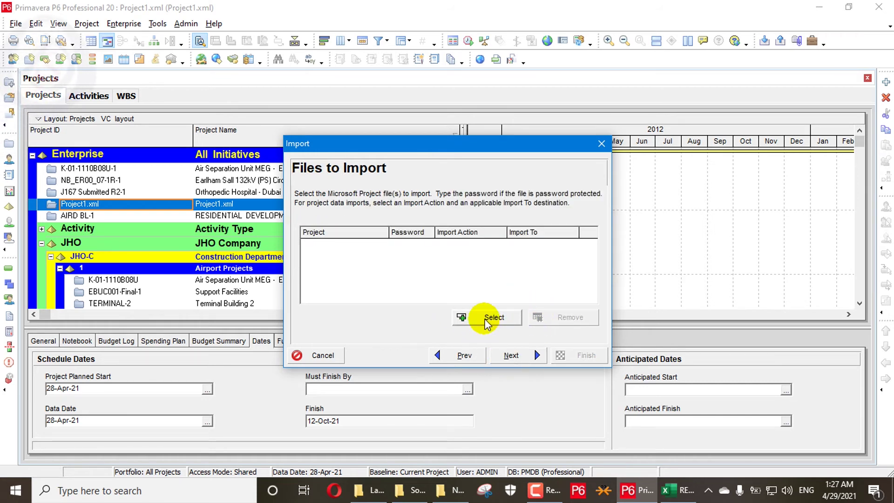
pyautogui.scroll(-5, 425, 194)
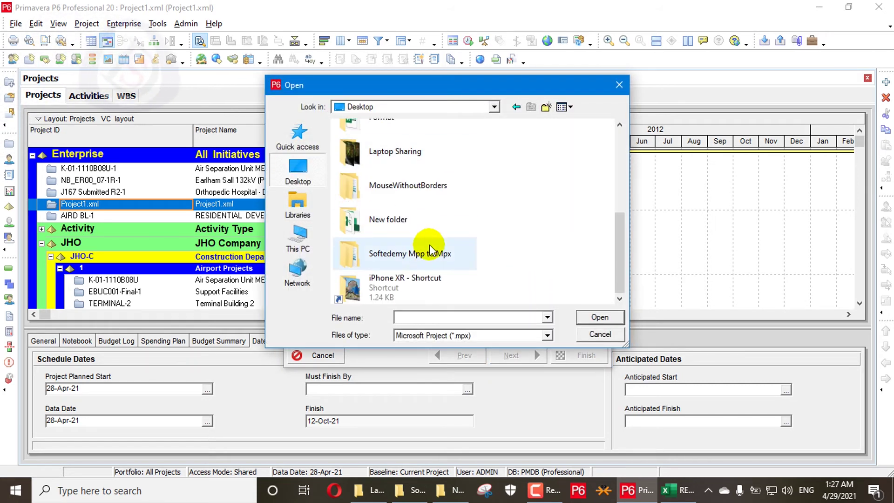
pyautogui.doubleClick(410, 163)
pyautogui.click(405, 141)
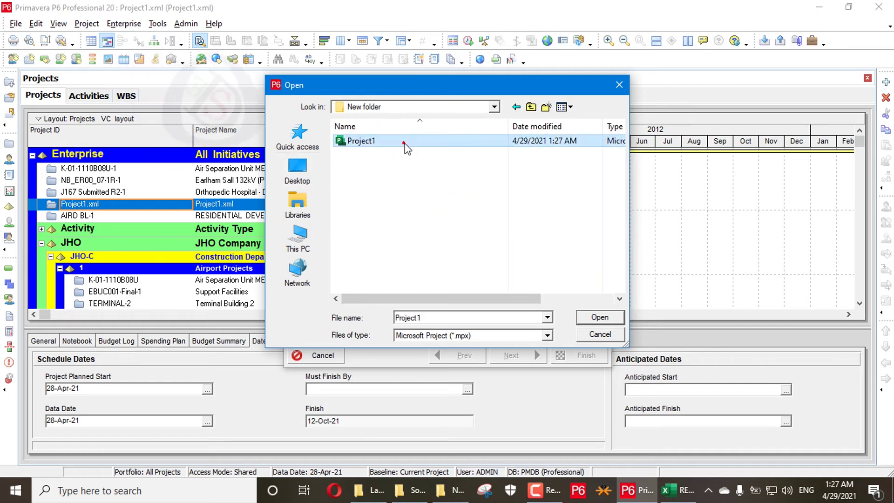
pyautogui.click(599, 317)
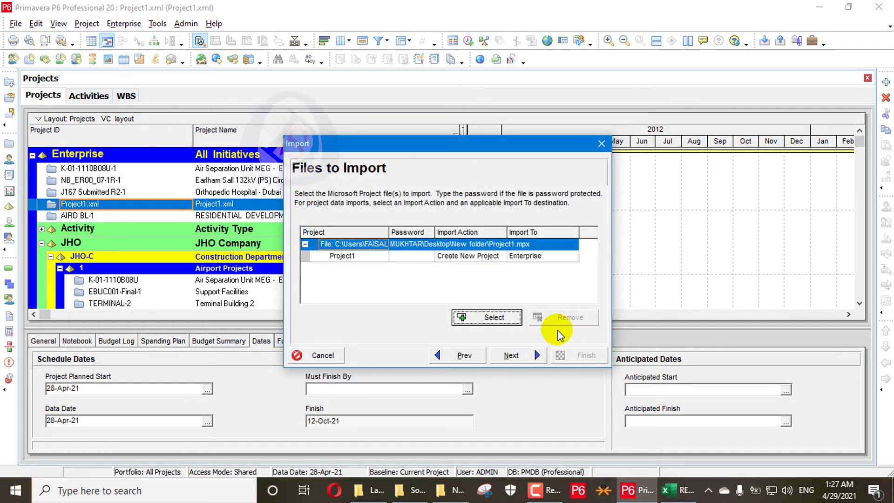
# Step: Import Project1 as a new project with the MSP Mapping template and close the import wizard
pyautogui.click(511, 355)
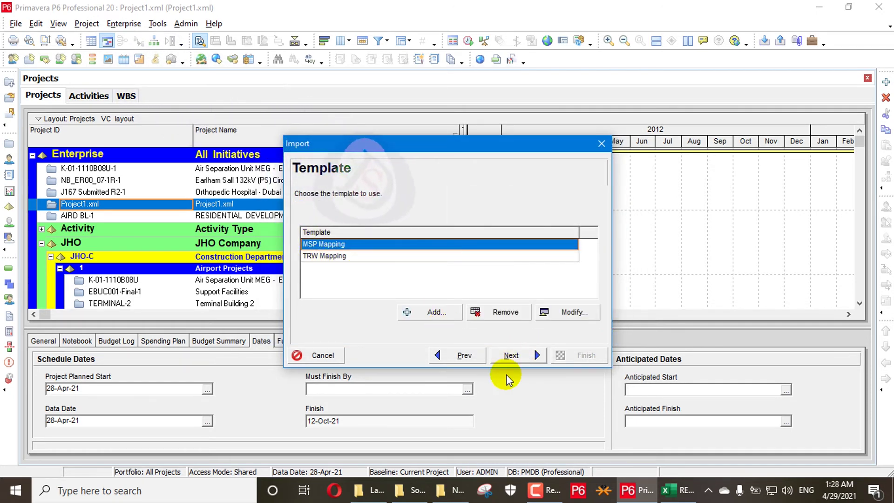
pyautogui.click(525, 359)
pyautogui.click(574, 357)
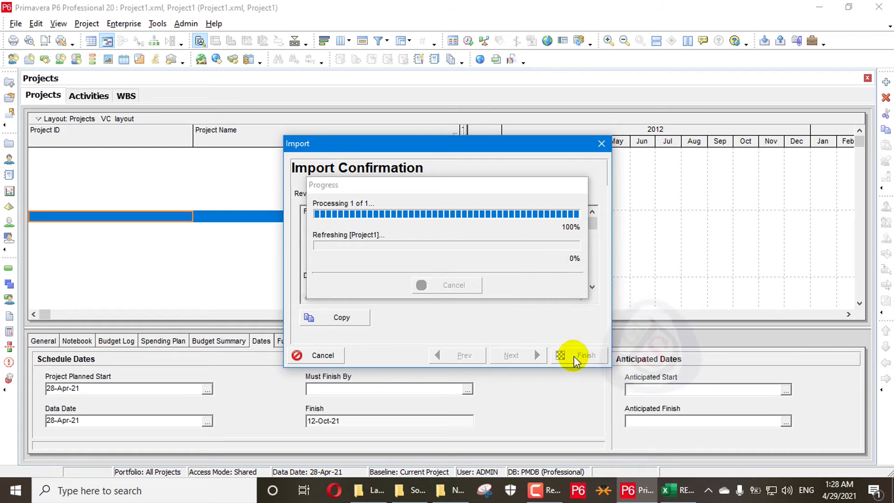
pyautogui.click(574, 356)
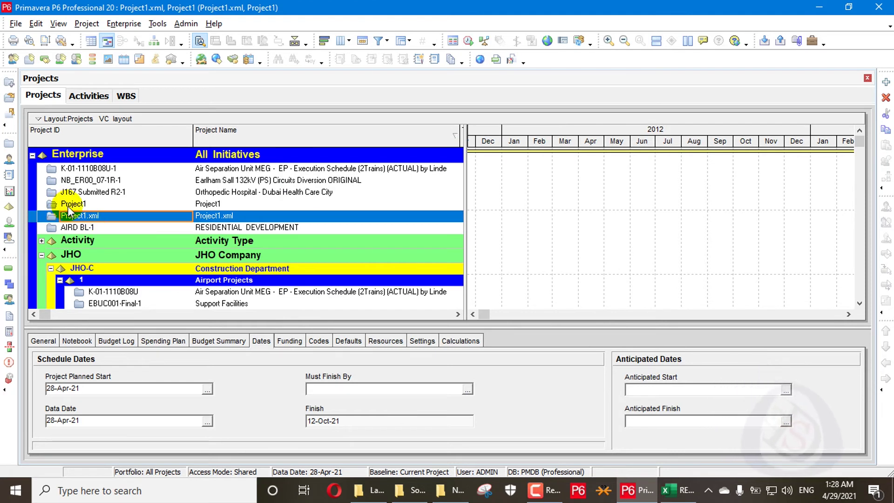
# Step: Open the imported Project1 and widen its activity table to show the Finish and Total Float columns
pyautogui.click(68, 205)
pyautogui.click(103, 216)
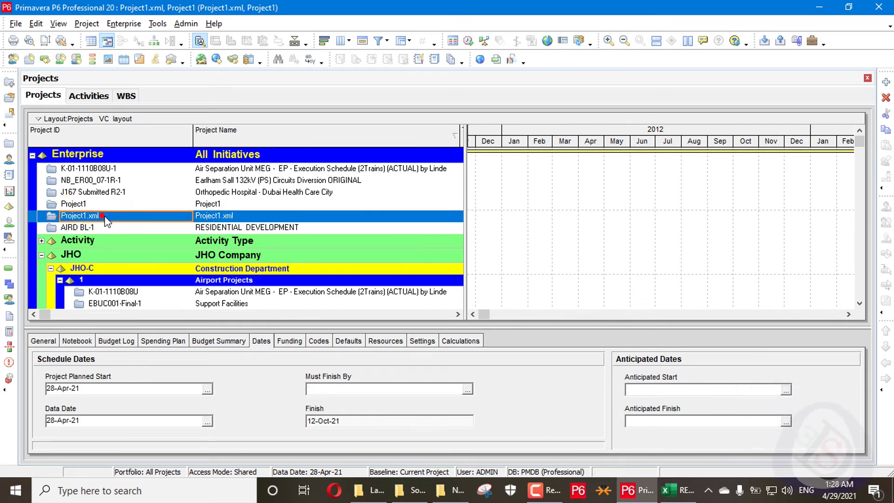
pyautogui.click(103, 205)
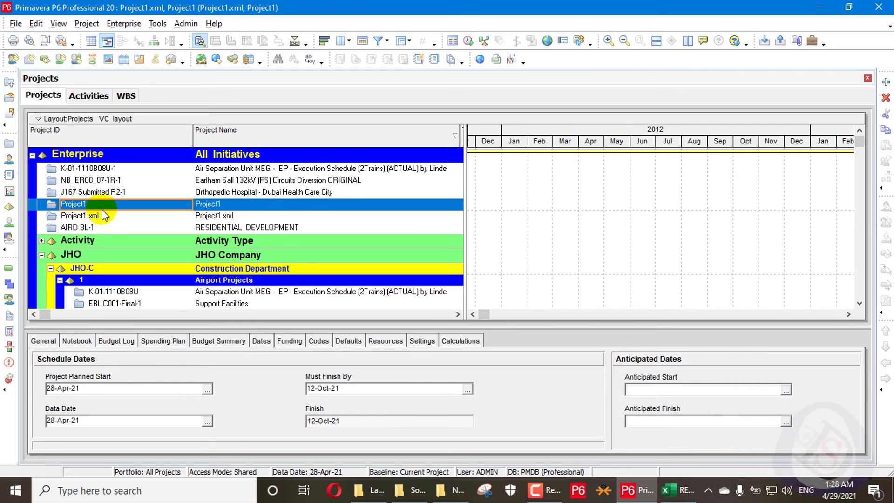
pyautogui.rightClick(103, 205)
pyautogui.click(158, 155)
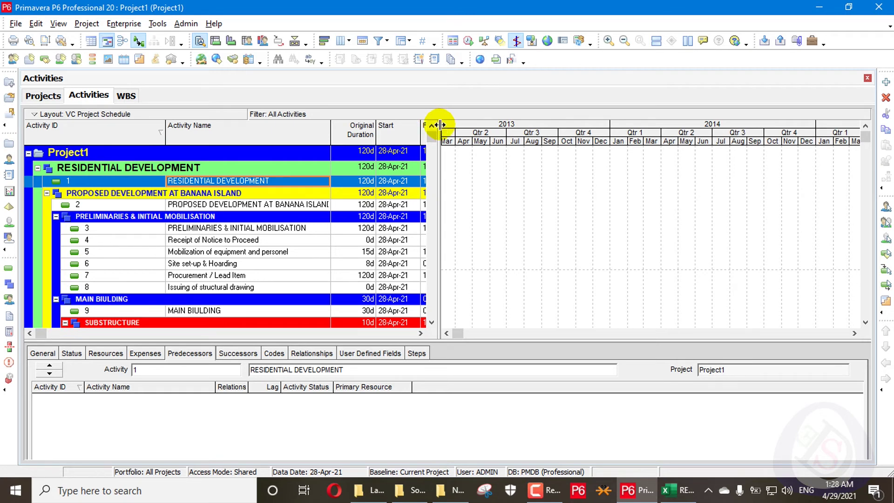
pyautogui.moveTo(531, 128); pyautogui.dragTo(533, 128)
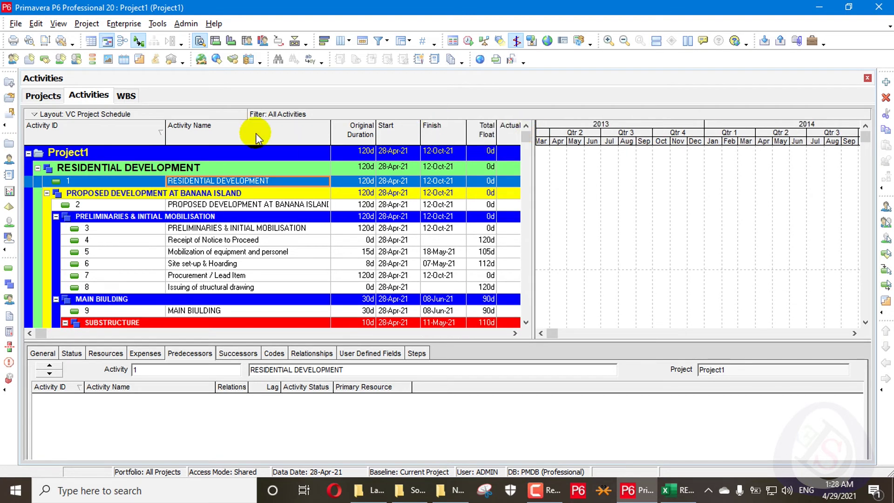
# Step: Examine Project1's WBS and compare its WBS bands with the activities that repeat their names
pyautogui.click(125, 96)
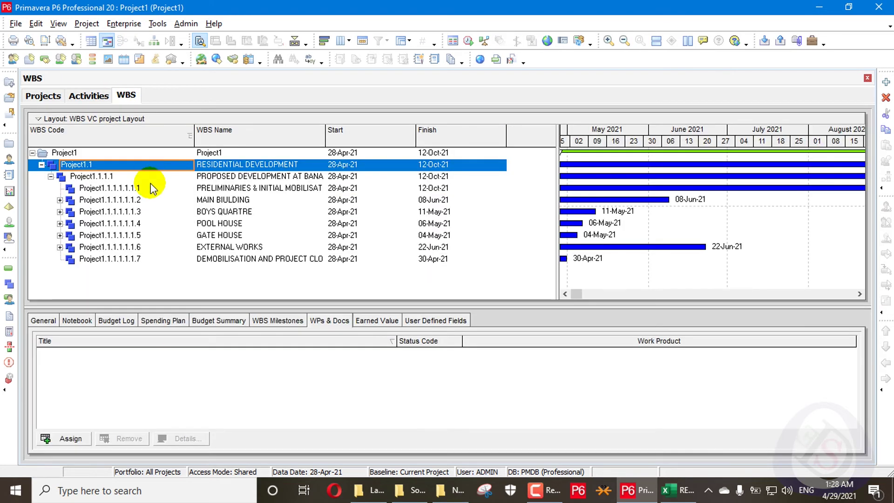
pyautogui.click(86, 97)
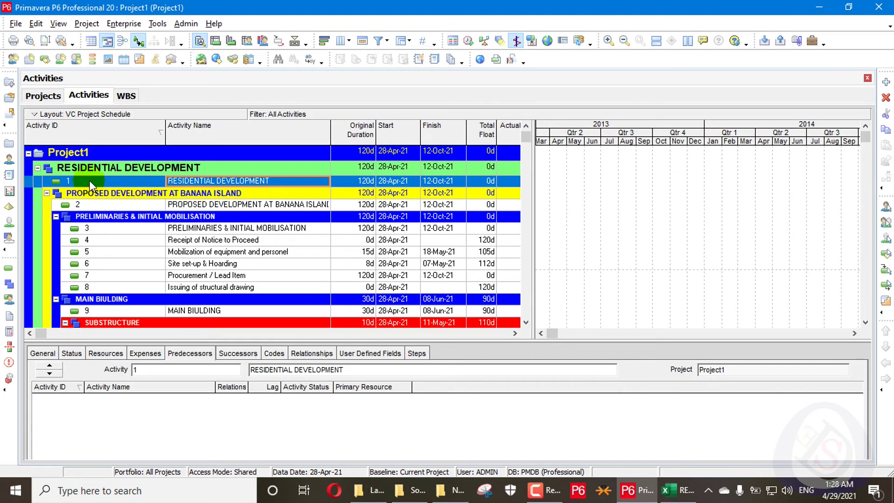
pyautogui.click(91, 166)
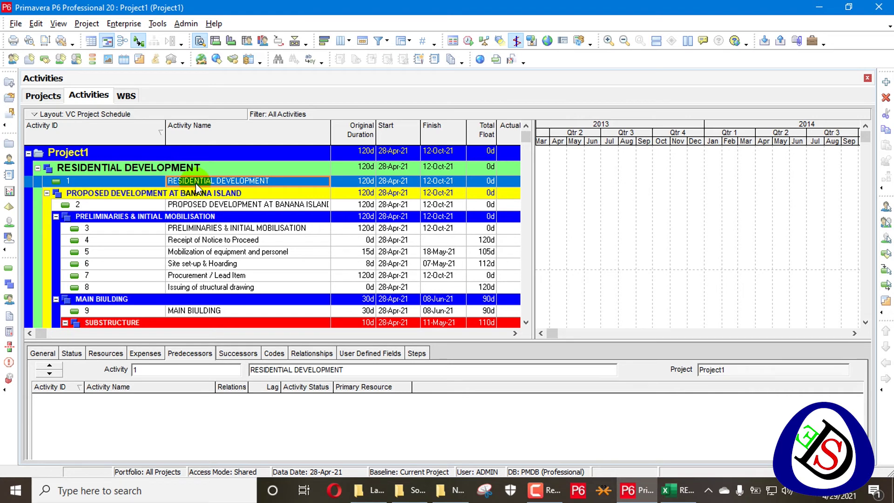
pyautogui.click(131, 203)
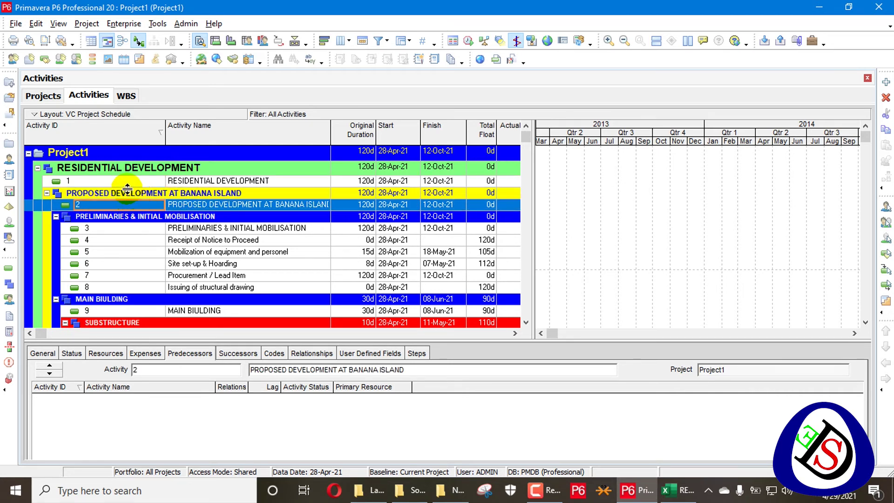
pyautogui.click(123, 191)
pyautogui.click(136, 205)
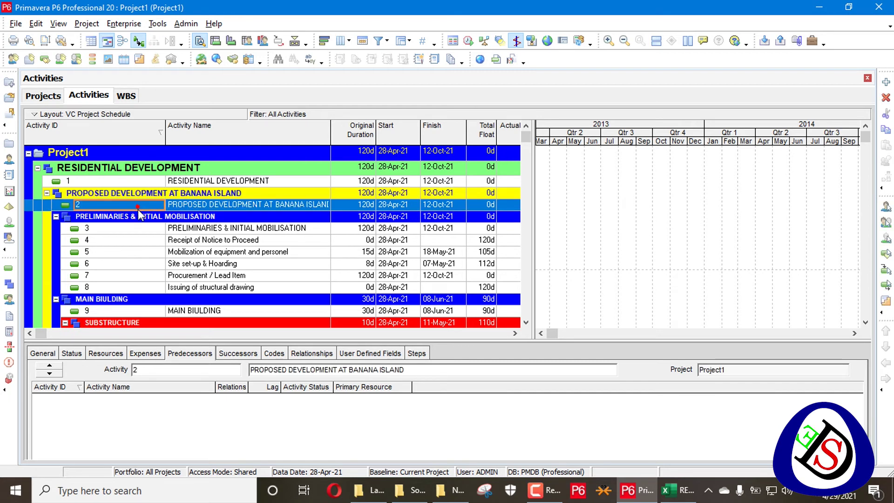
pyautogui.scroll(-3, 138, 213)
pyautogui.click(124, 210)
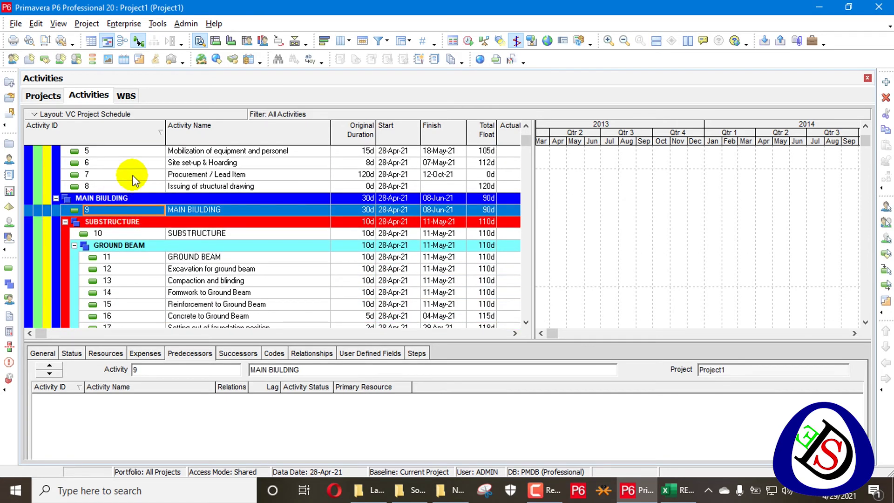
pyautogui.scroll(-1, 128, 207)
pyautogui.scroll(3, 139, 201)
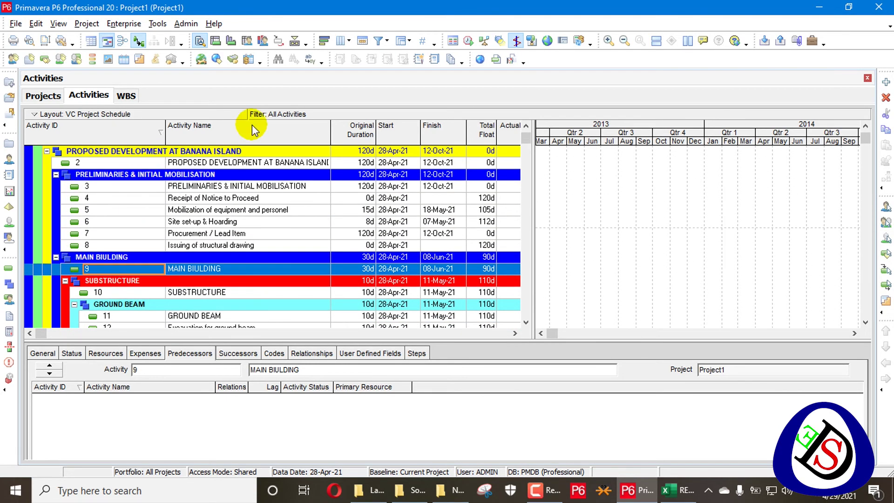
# Step: Create a new activity filter named Act
pyautogui.rightClick(273, 135)
pyautogui.click(300, 377)
pyautogui.click(594, 171)
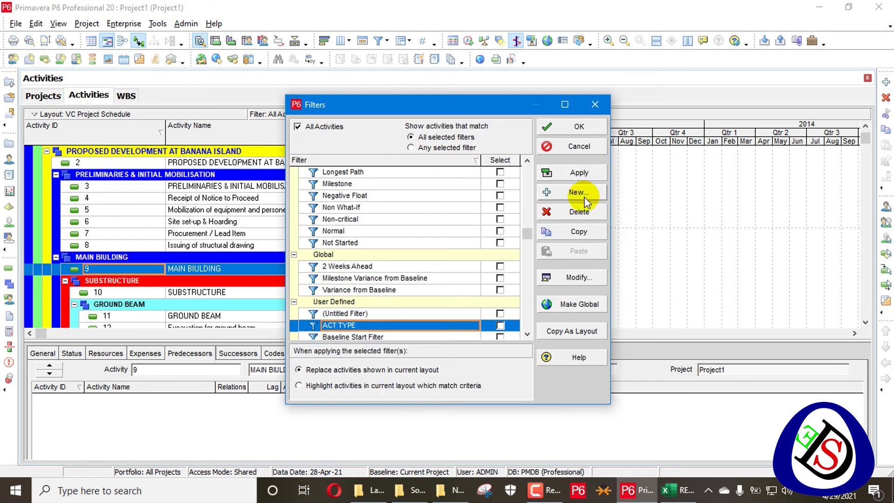
pyautogui.scroll(-2, 382, 279)
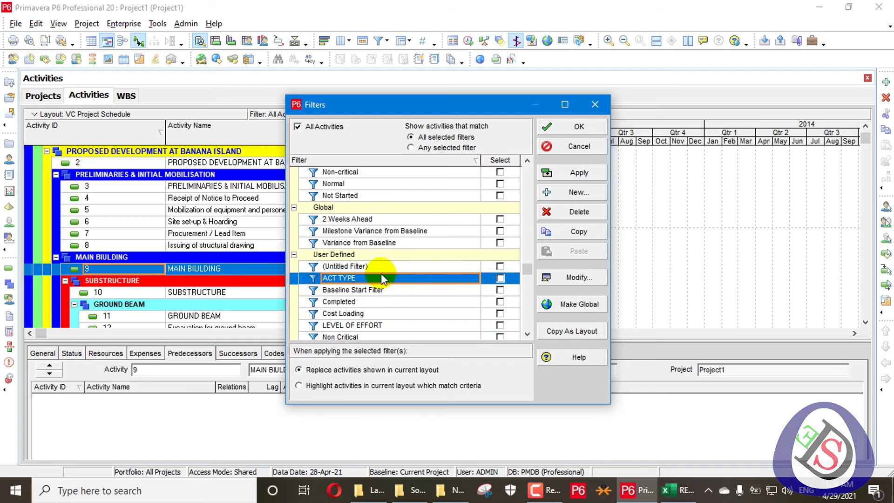
pyautogui.click(577, 192)
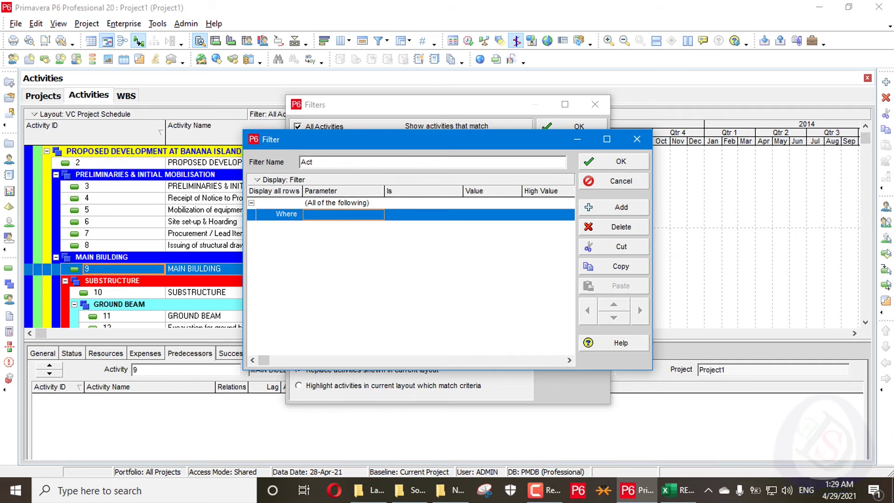
# Step: Set the Act filter's condition to Activity Type equals WBS Summary
pyautogui.click(351, 215)
pyautogui.scroll(-3, 354, 242)
pyautogui.scroll(-2, 345, 261)
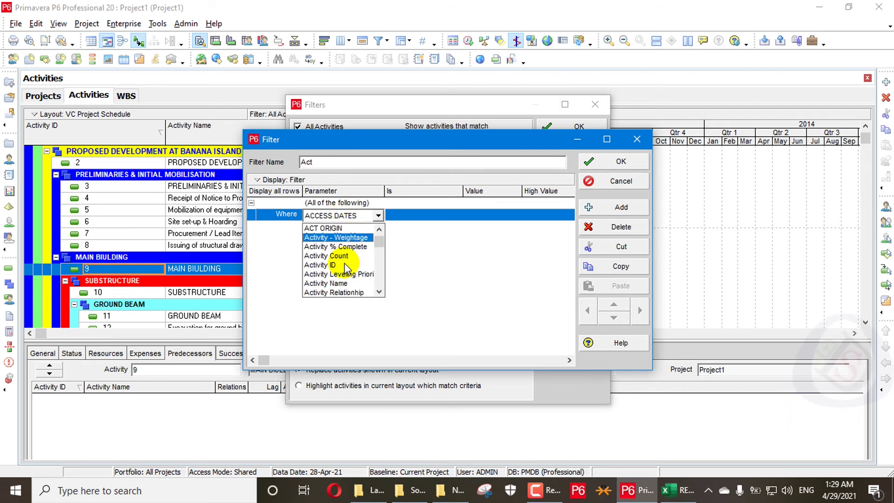
pyautogui.scroll(-3, 341, 265)
pyautogui.click(343, 248)
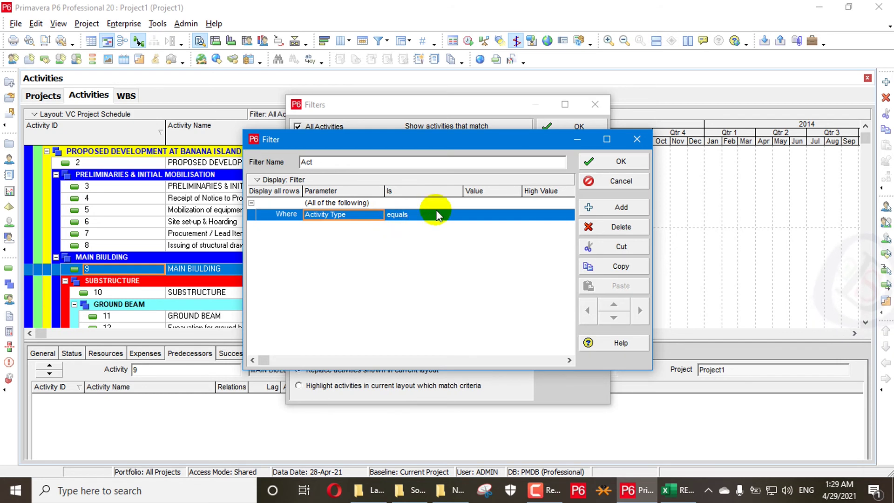
pyautogui.click(494, 218)
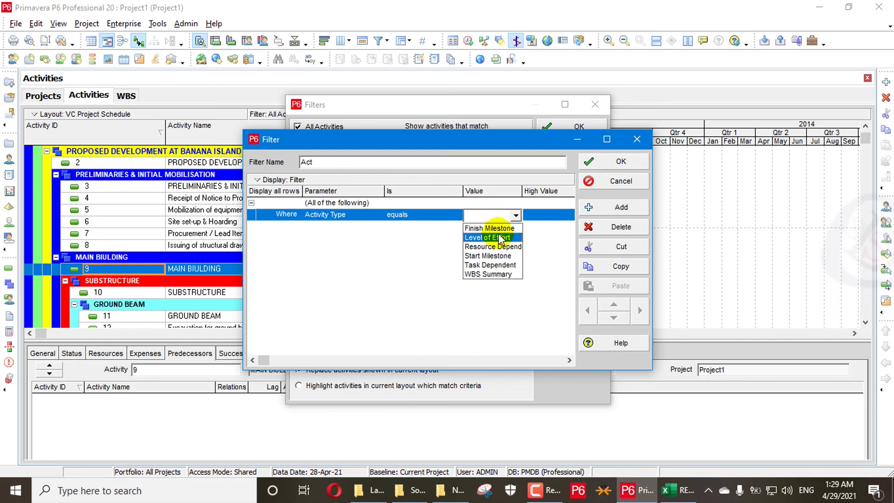
pyautogui.click(495, 274)
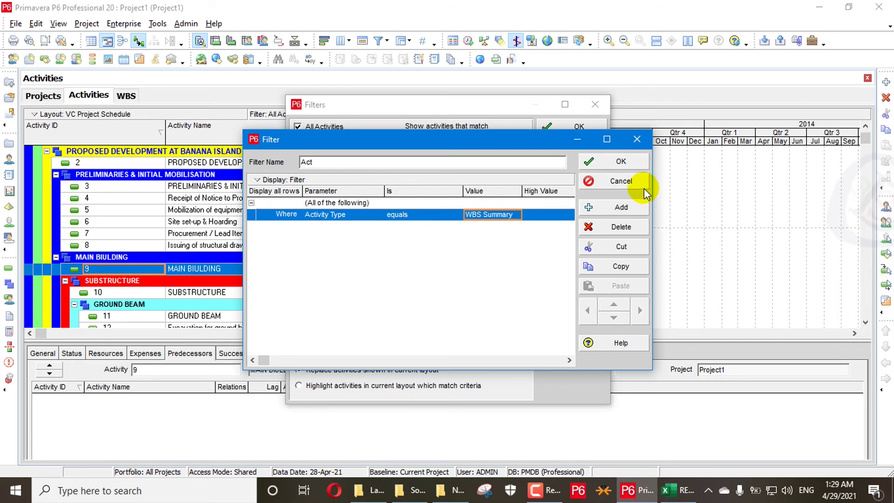
# Step: Save the Act filter and apply it to the activity table
pyautogui.click(624, 163)
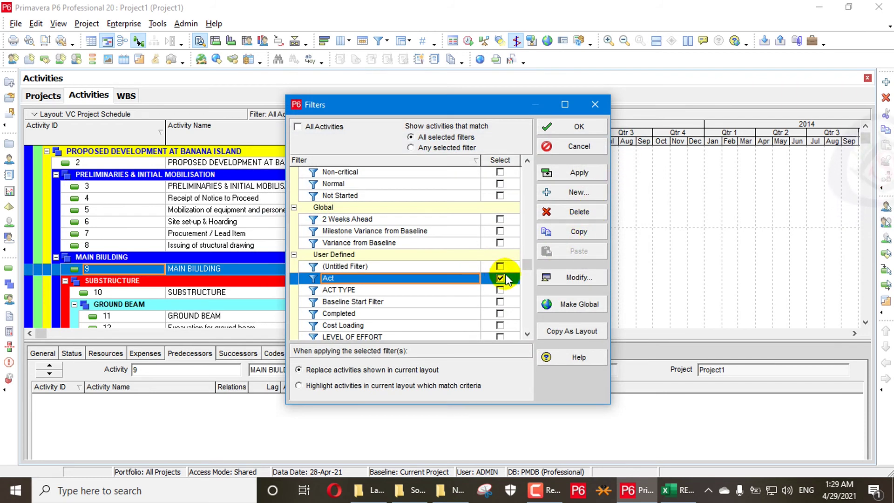
pyautogui.click(589, 174)
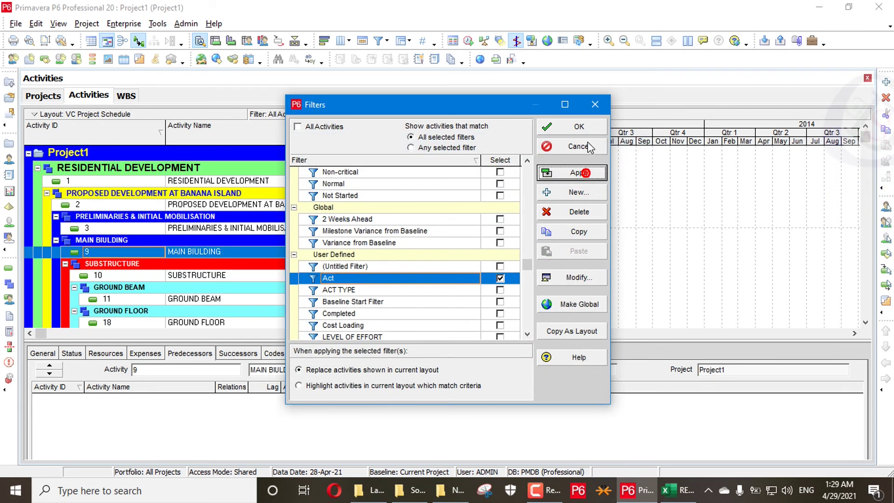
pyautogui.click(588, 133)
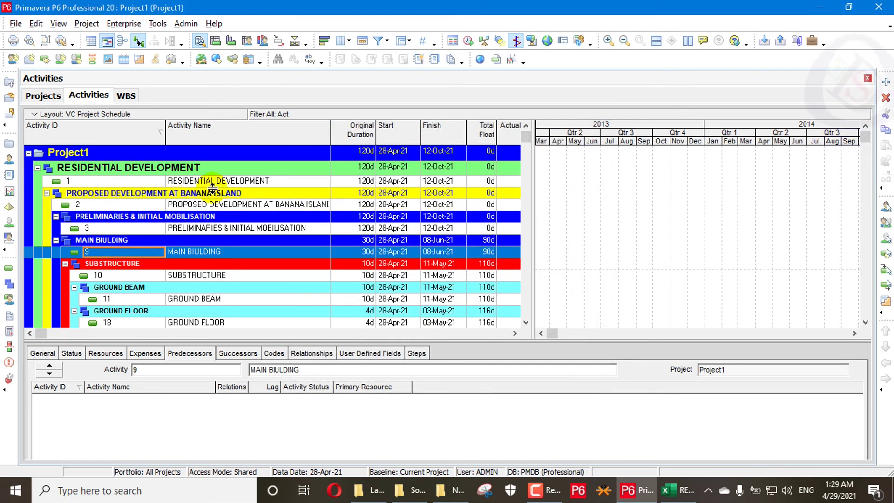
# Step: Check the general details of the filtered MAIN BIULDING activity and delete all the filtered WBS Summary activities
pyautogui.scroll(-2, 125, 187)
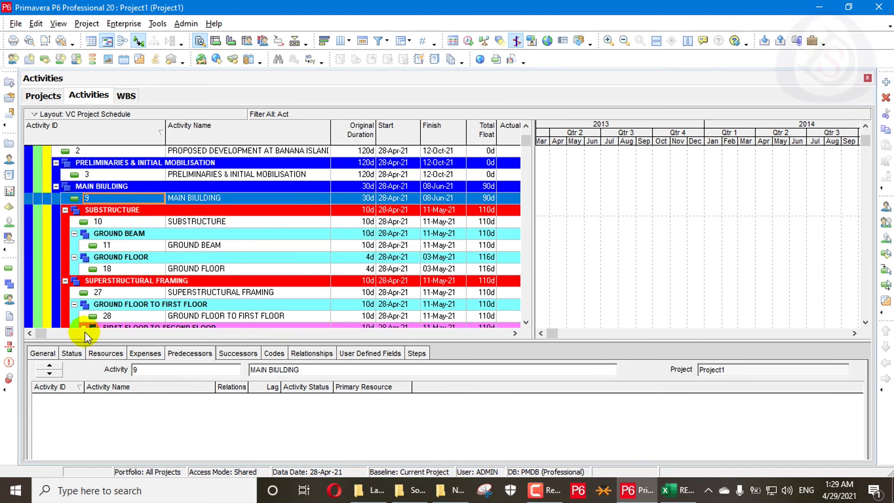
pyautogui.click(43, 353)
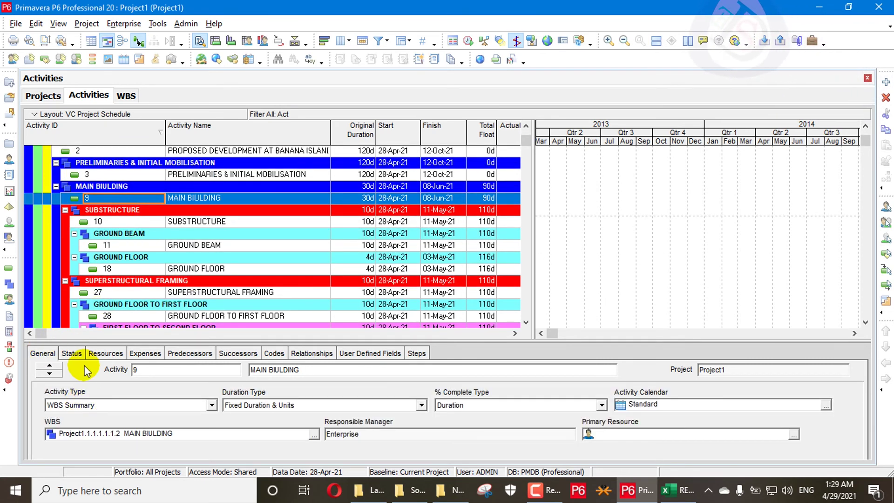
pyautogui.click(192, 223)
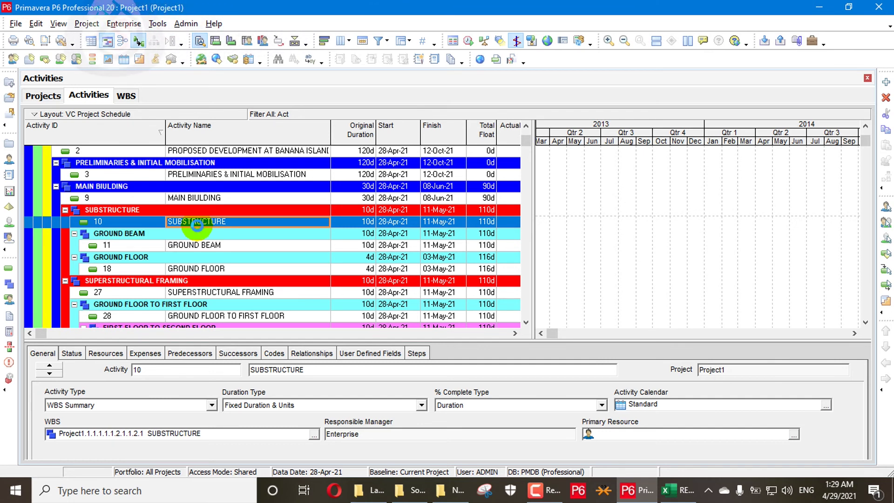
pyautogui.hotkey('ctrl', 'a')
pyautogui.press('Delete')
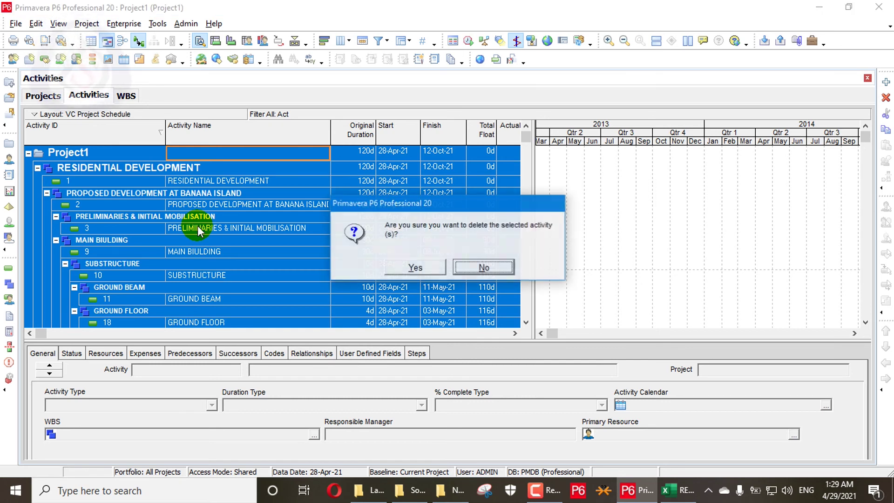
pyautogui.press('Return')
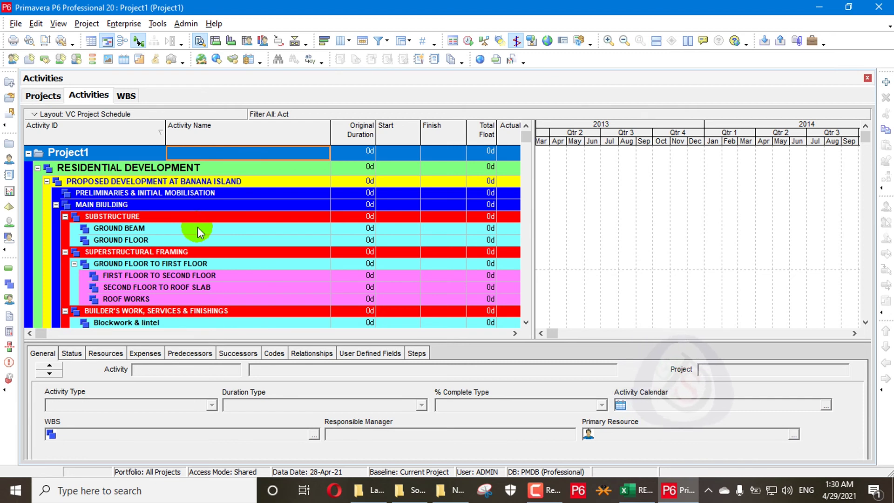
# Step: Deselect the Act filter and apply the change so the activity table shows all activities
pyautogui.scroll(-10, 198, 226)
pyautogui.rightClick(280, 137)
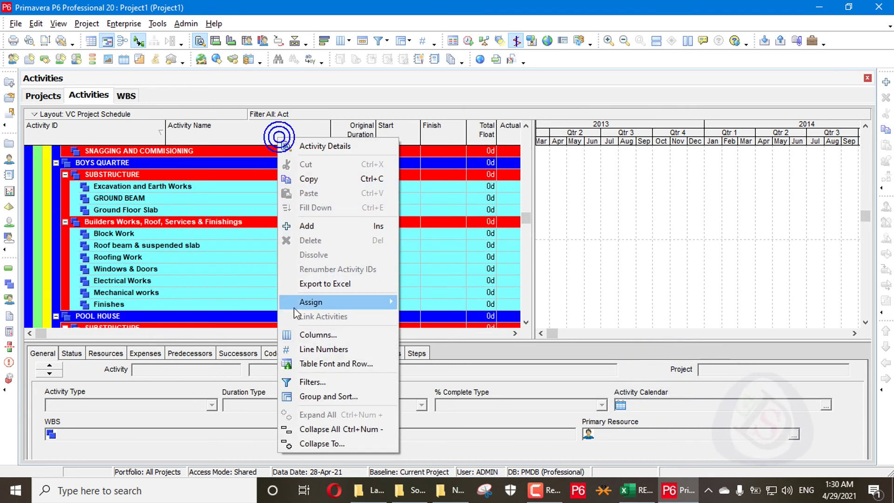
pyautogui.click(320, 325)
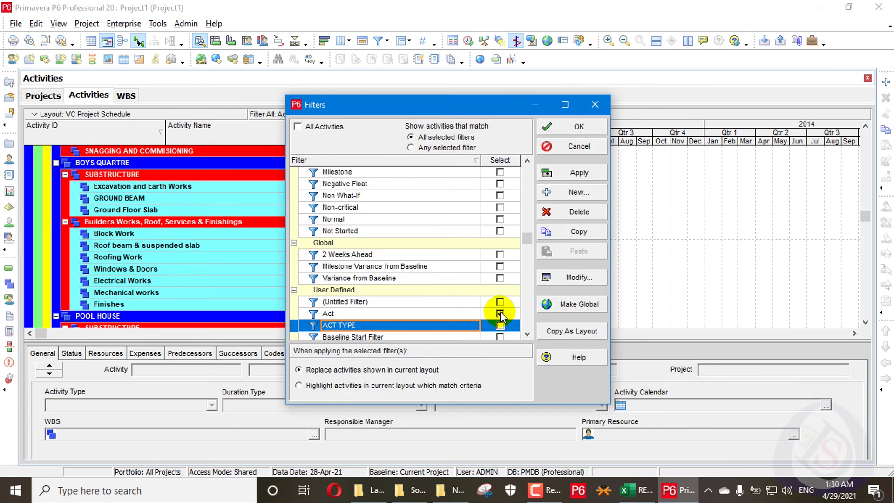
pyautogui.click(500, 314)
pyautogui.click(581, 174)
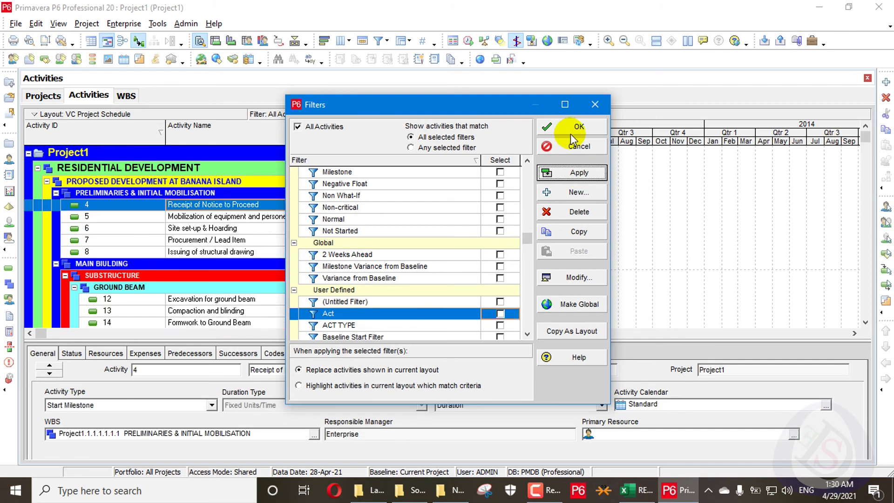
pyautogui.click(575, 125)
pyautogui.scroll(-15, 173, 198)
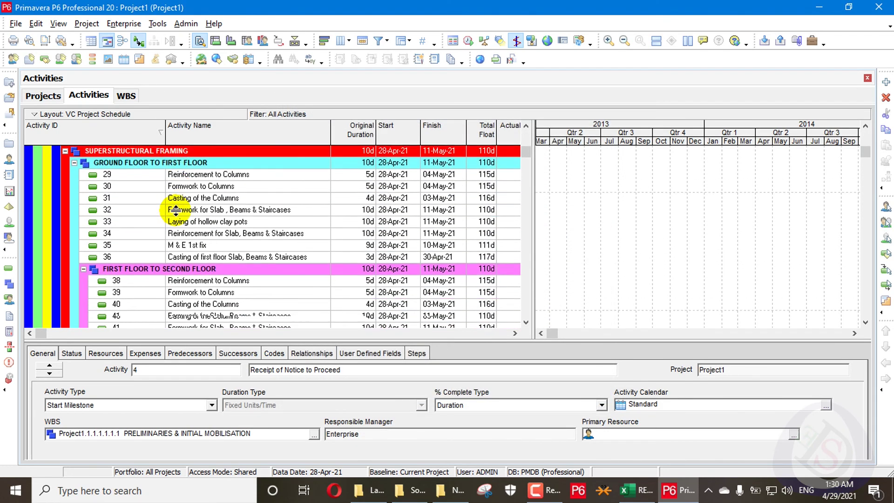
# Step: Open the Project1.xml project from the projects list
pyautogui.click(50, 97)
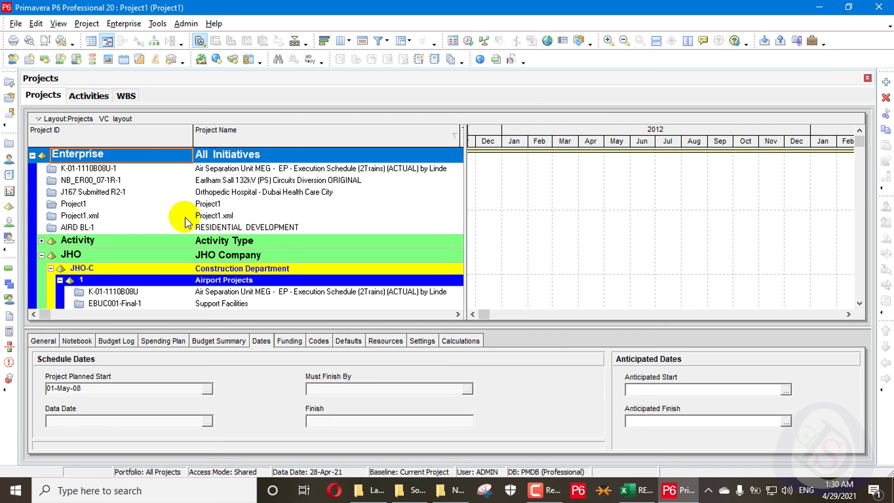
pyautogui.click(161, 215)
pyautogui.rightClick(161, 216)
pyautogui.click(233, 154)
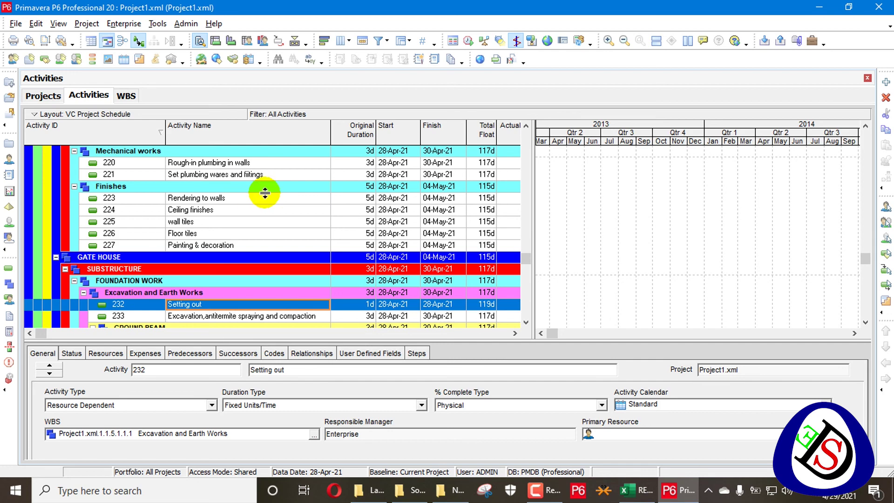
# Step: Switch to the RESIDENTIAL DEVELOPMENT workbook in Excel and review its activity IDs, names and durations up to the header row
pyautogui.click(633, 490)
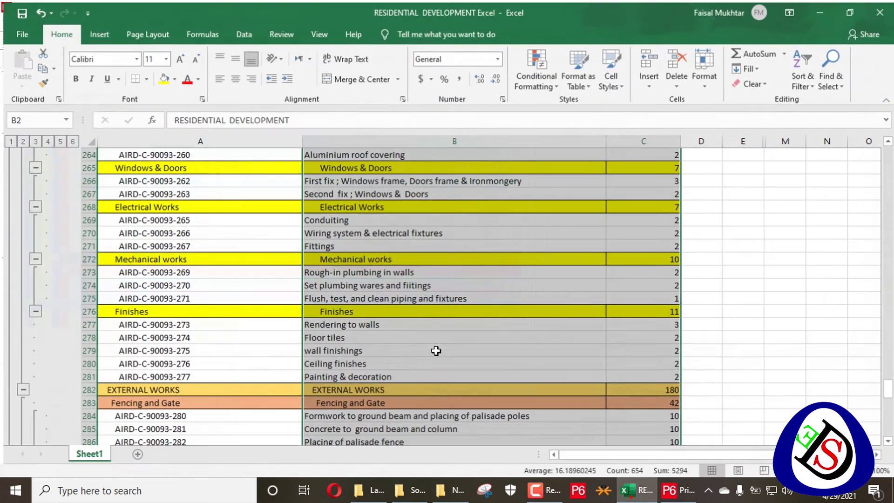
pyautogui.scroll(13, 312, 232)
pyautogui.scroll(10, 309, 232)
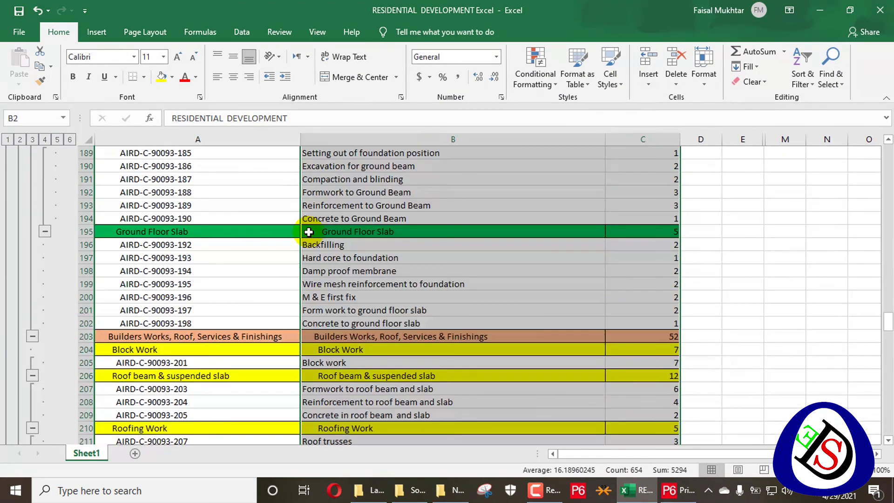
pyautogui.scroll(20, 308, 231)
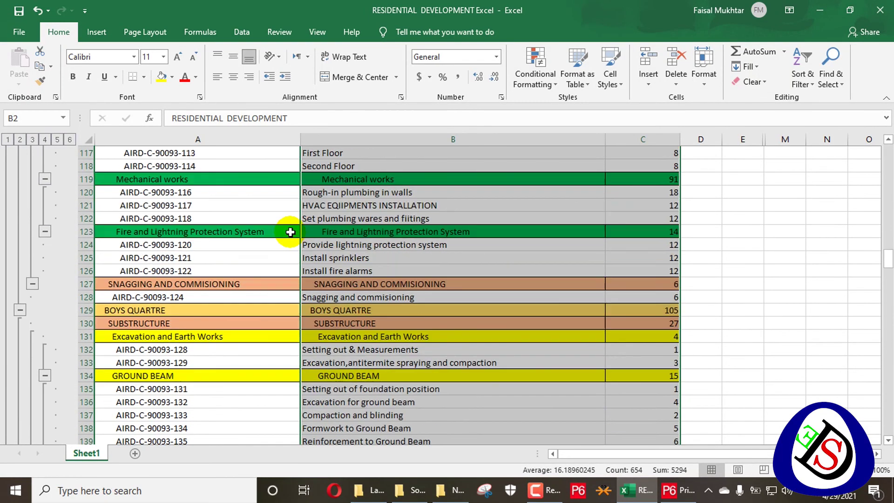
pyautogui.scroll(14, 312, 229)
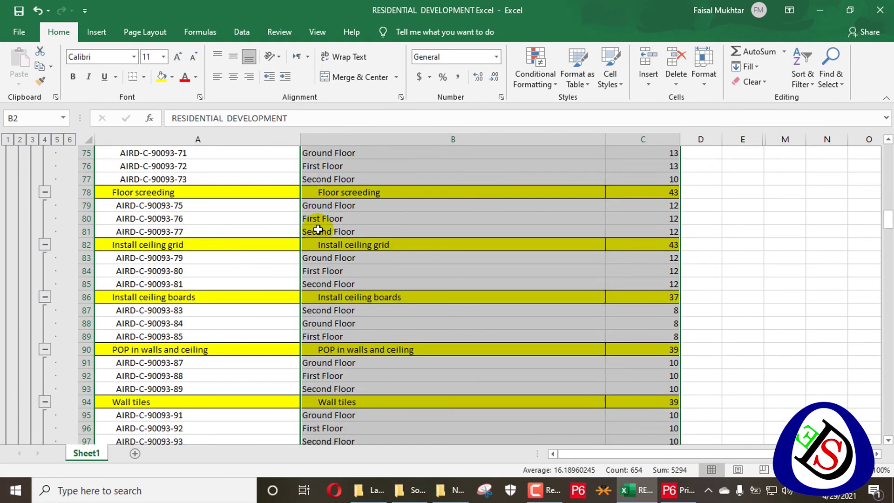
pyautogui.scroll(20, 318, 230)
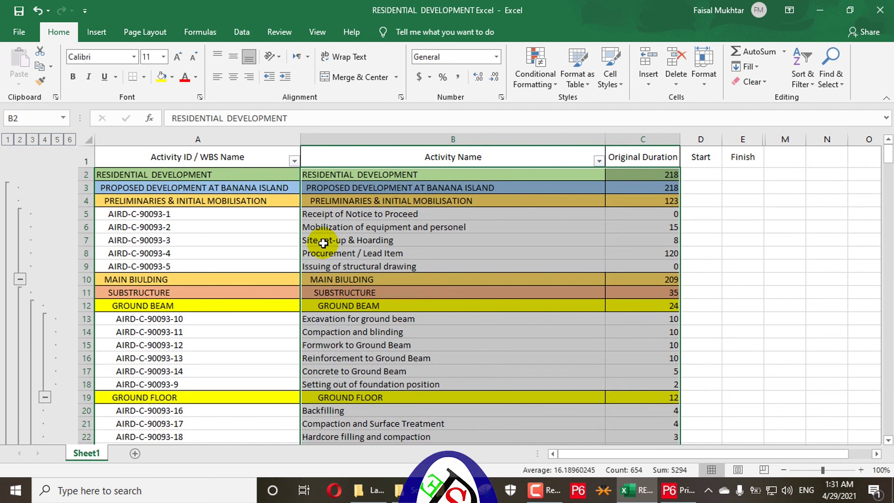